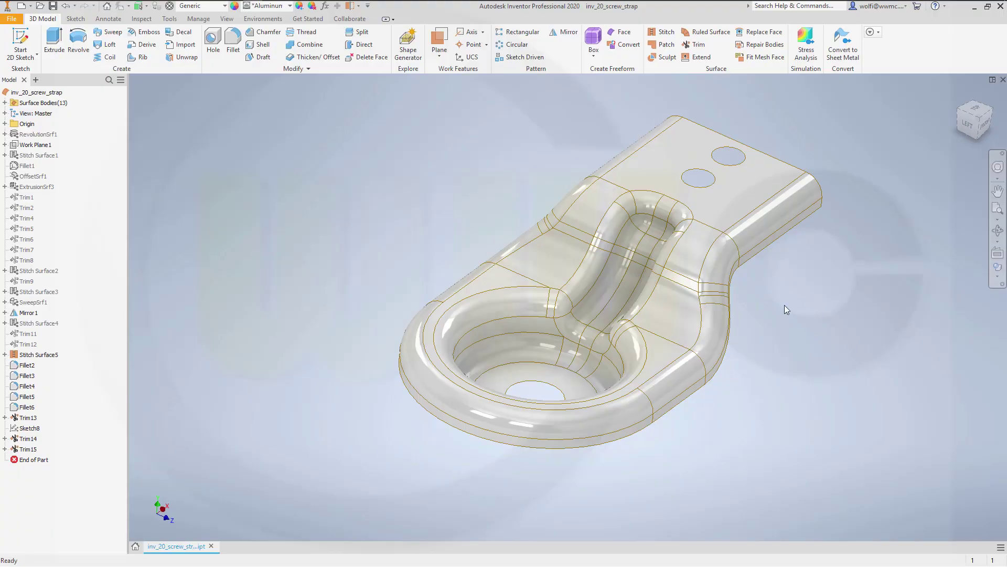
pyautogui.keyDown('shift'); pyautogui.moveTo(764, 340); pyautogui.dragTo(680, 289, button='middle'); pyautogui.keyUp('shift')
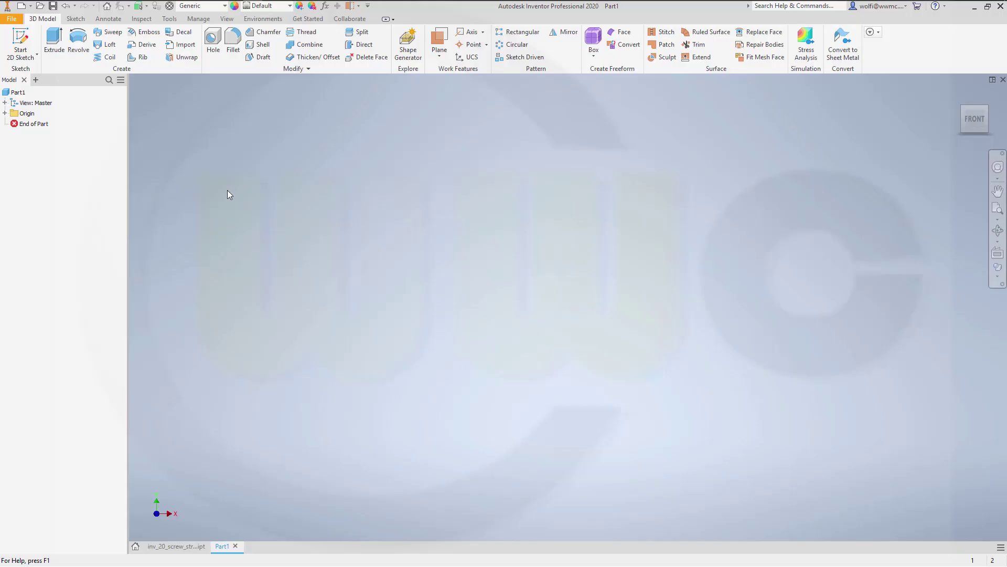
# Sketch an open stepped line profile on the XY plane from the origin: about 6,6 mm right, 6,3 mm up, 7,6 mm right, 2,3 mm down
pyautogui.click(21, 46)
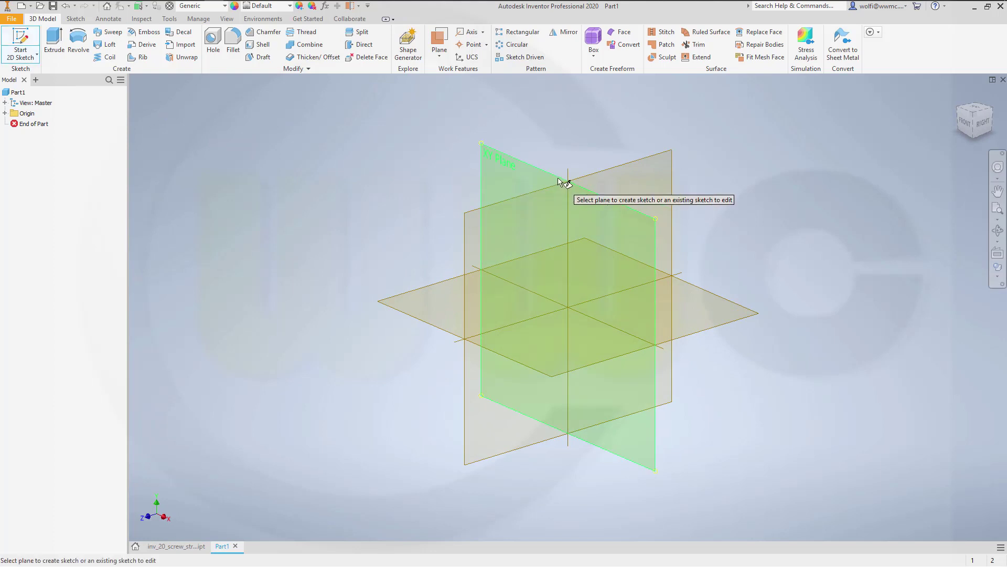
pyautogui.click(560, 180)
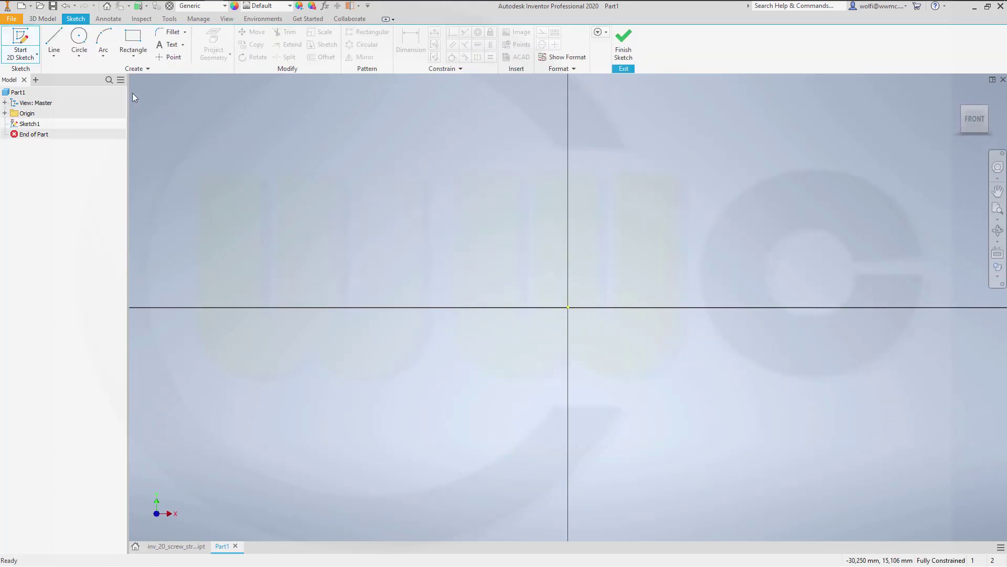
pyautogui.click(54, 45)
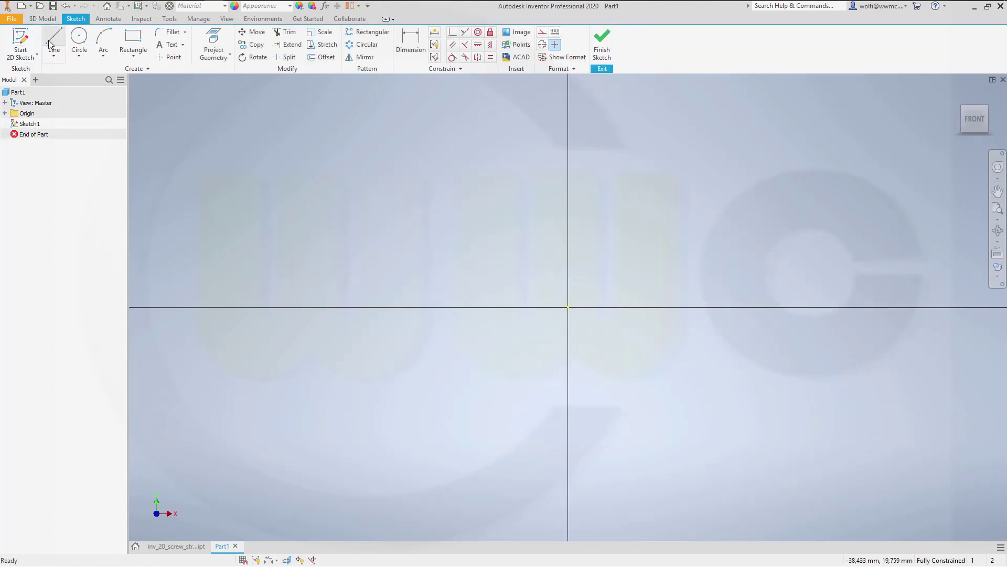
pyautogui.click(566, 307)
pyautogui.click(657, 307)
pyautogui.click(657, 222)
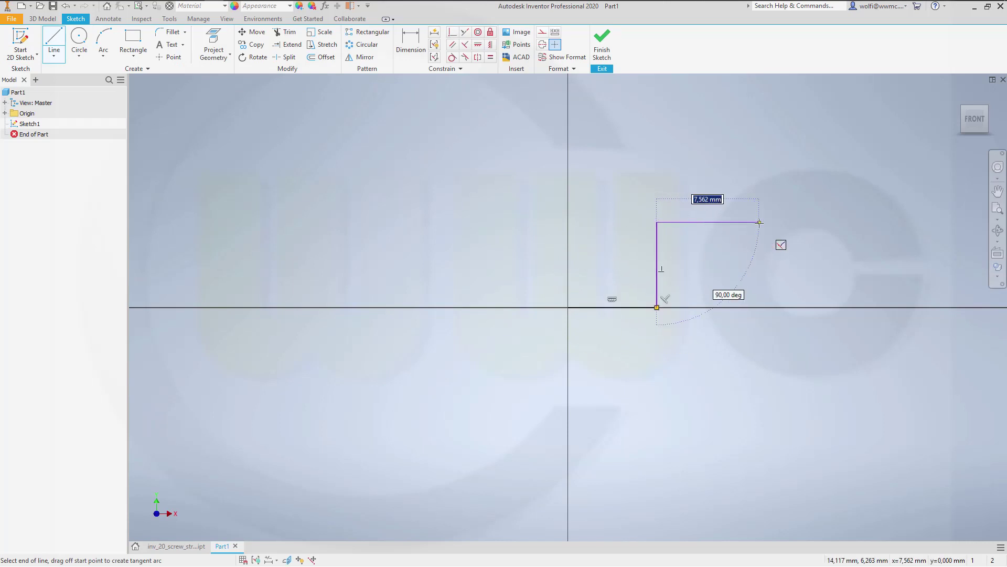
pyautogui.click(759, 222)
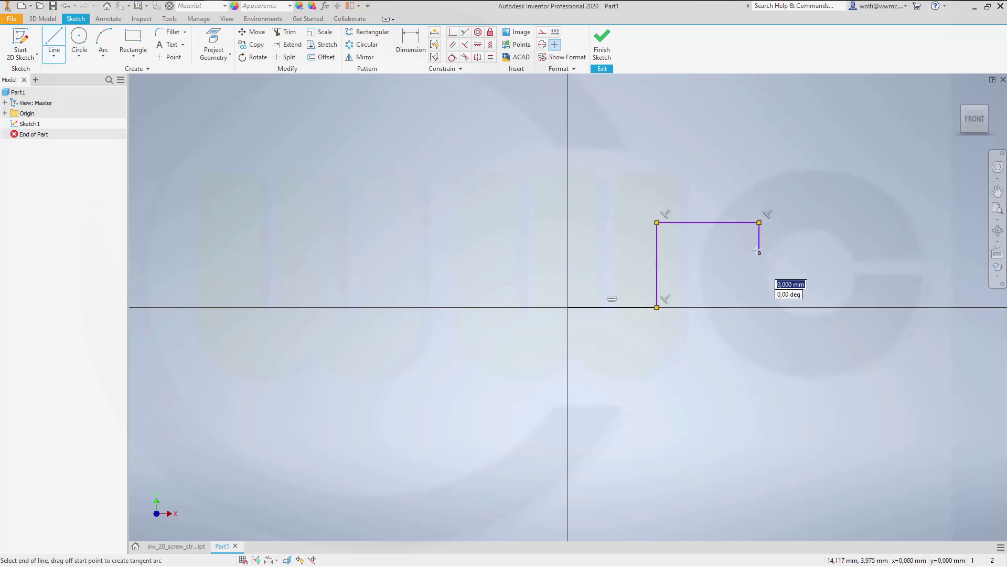
pyautogui.click(759, 254)
pyautogui.press('Escape')
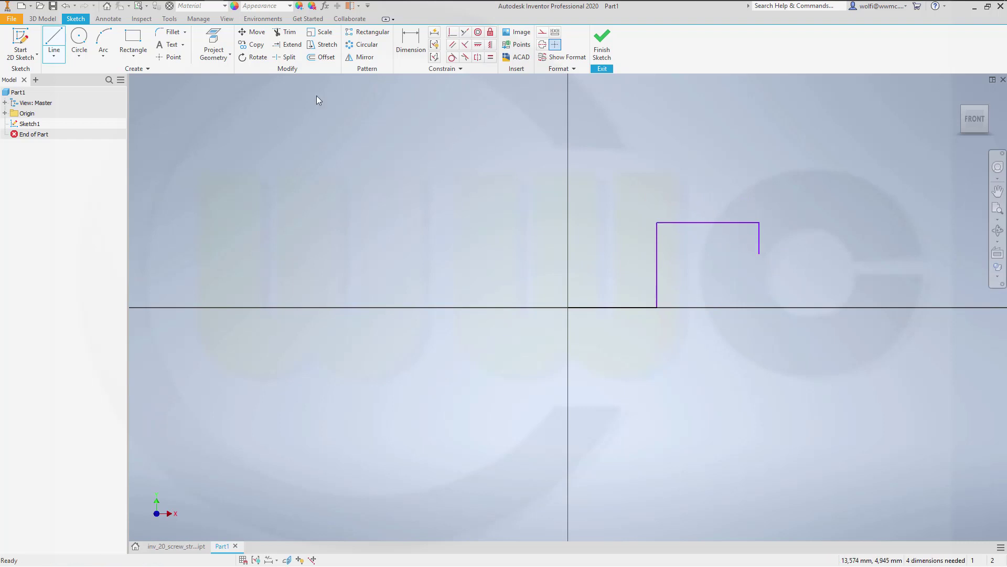
# Dimension the profile's lower horizontal line to 20 mm and the vertical distance between its two horizontal lines to 14,5 mm
pyautogui.click(405, 45)
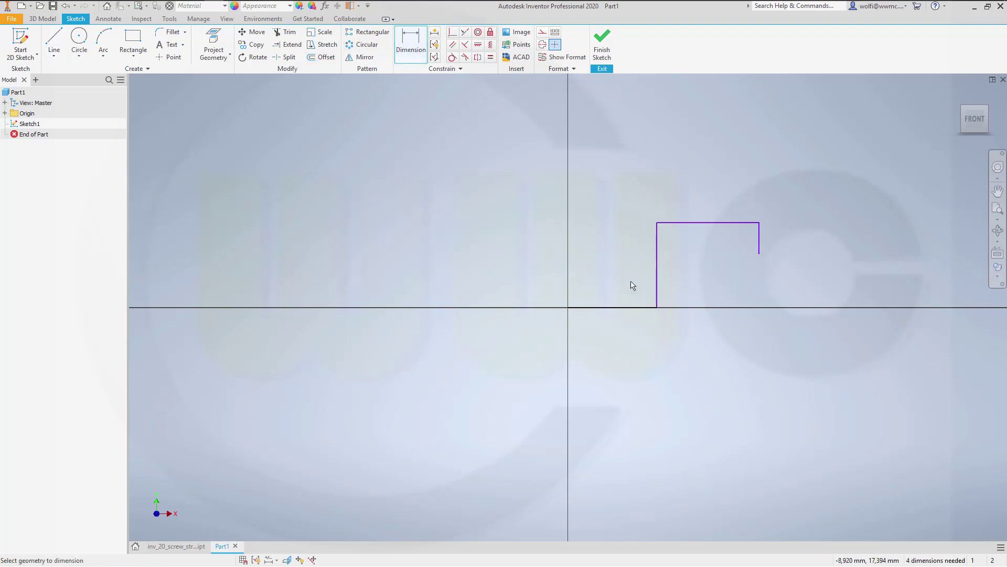
pyautogui.click(619, 308)
pyautogui.click(623, 341)
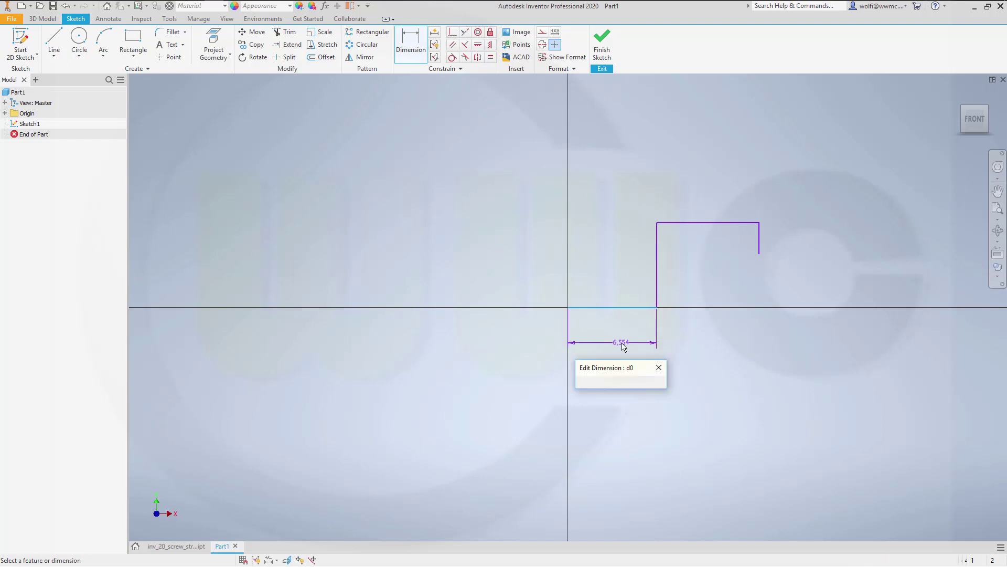
pyautogui.write('20')
pyautogui.press('Return')
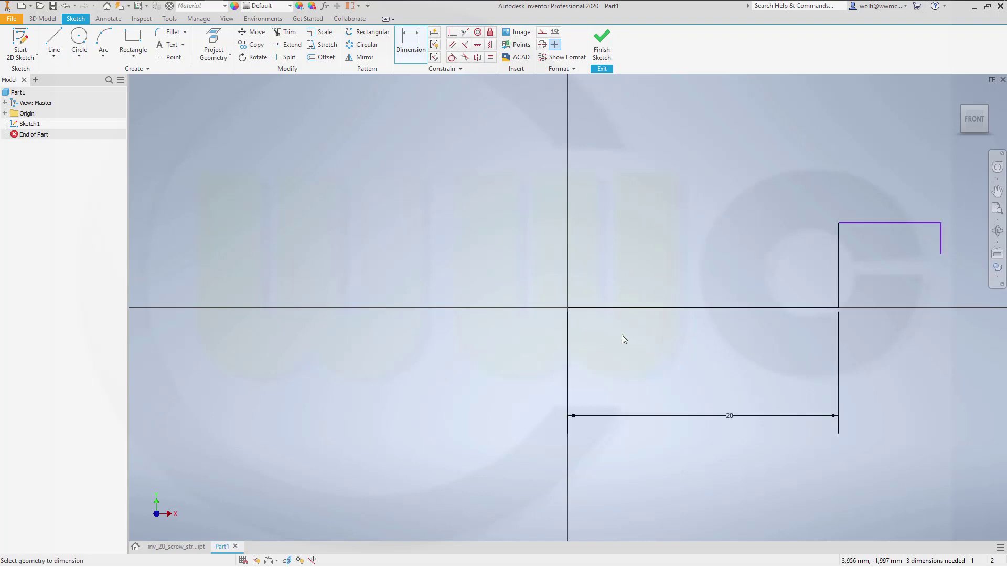
pyautogui.click(806, 308)
pyautogui.click(881, 223)
pyautogui.click(737, 251)
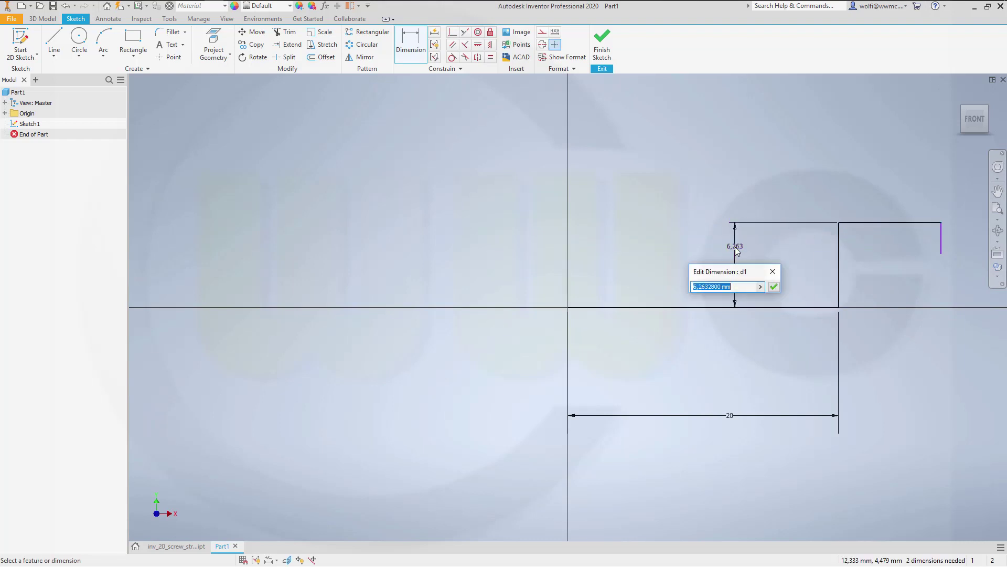
pyautogui.write('14,5')
pyautogui.press('Return')
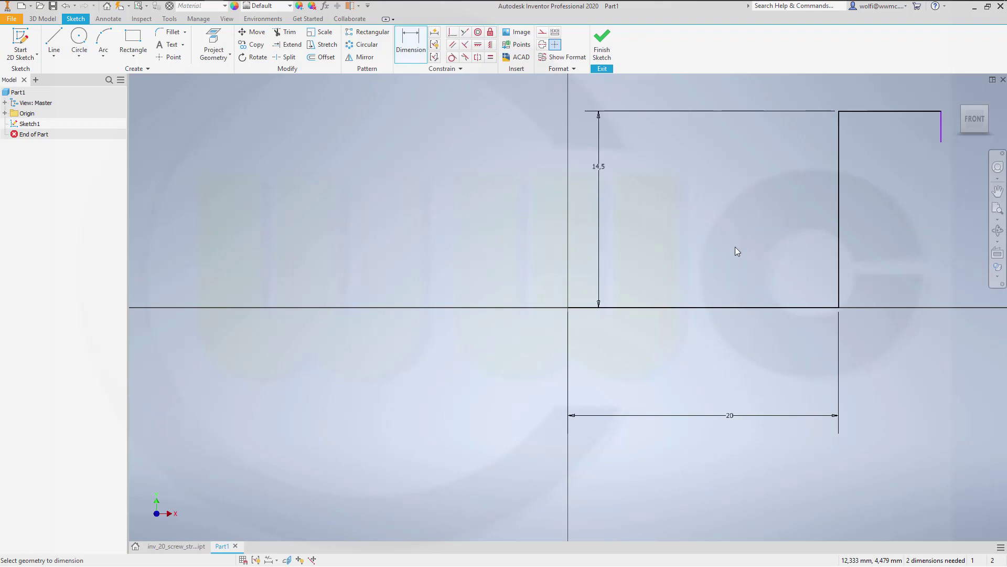
# Set the short vertical line's free end 7 mm above the base line and that line 32,5 mm from the origin, then finish the sketch
pyautogui.click(941, 144)
pyautogui.click(797, 308)
pyautogui.click(940, 279)
pyautogui.write('7')
pyautogui.press('Return')
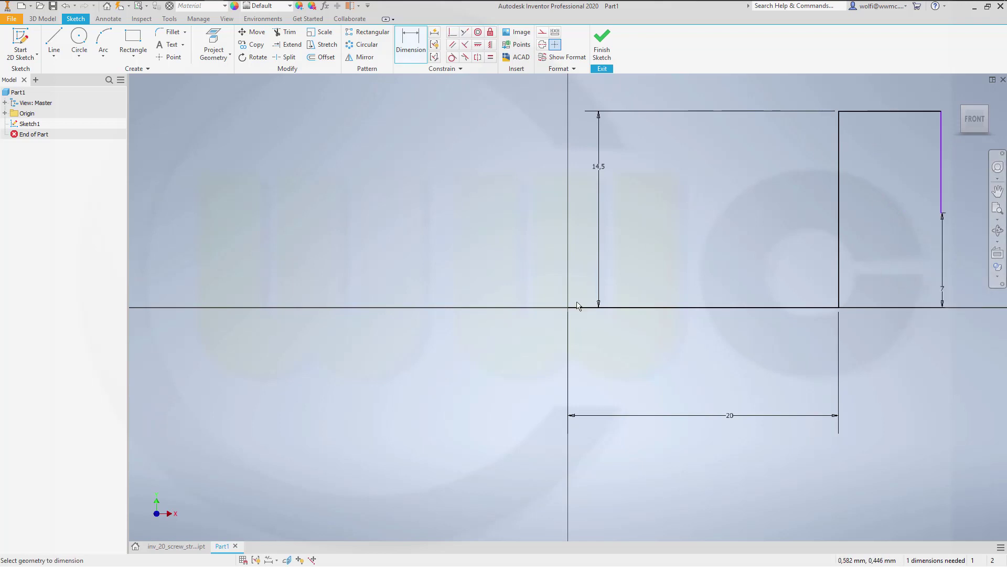
pyautogui.click(936, 152)
pyautogui.click(763, 91)
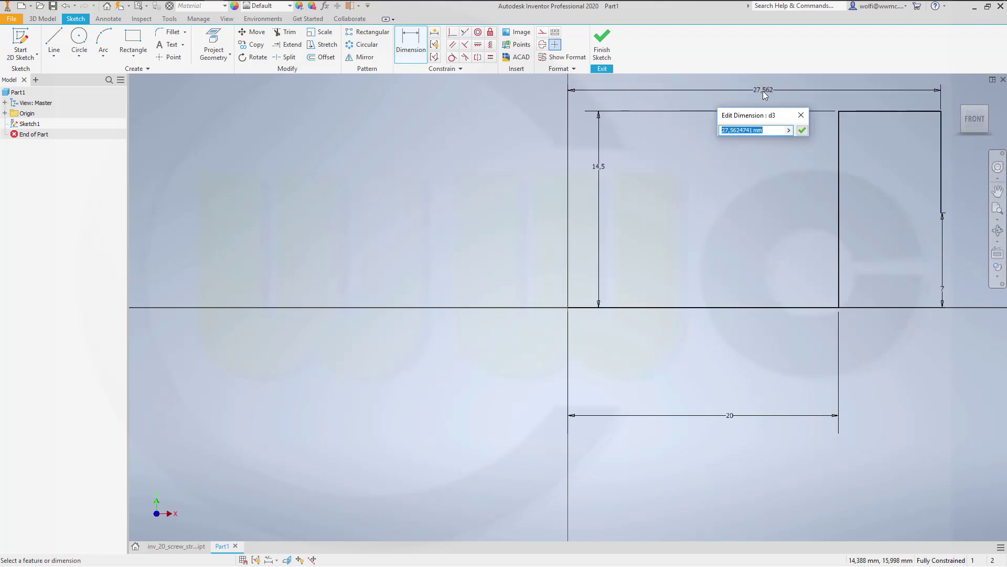
pyautogui.write('32,5')
pyautogui.press('Return')
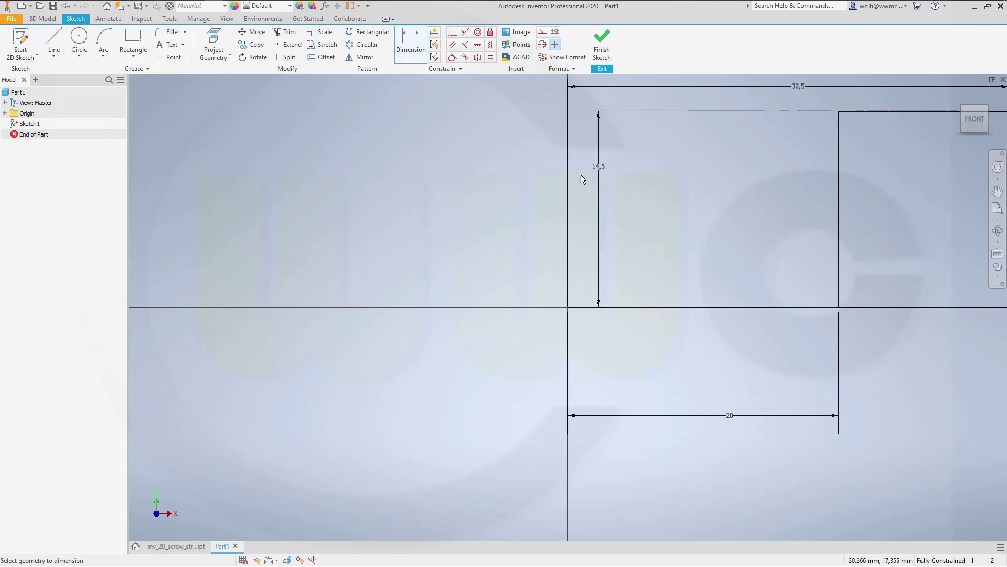
pyautogui.scroll(-5, 656, 189)
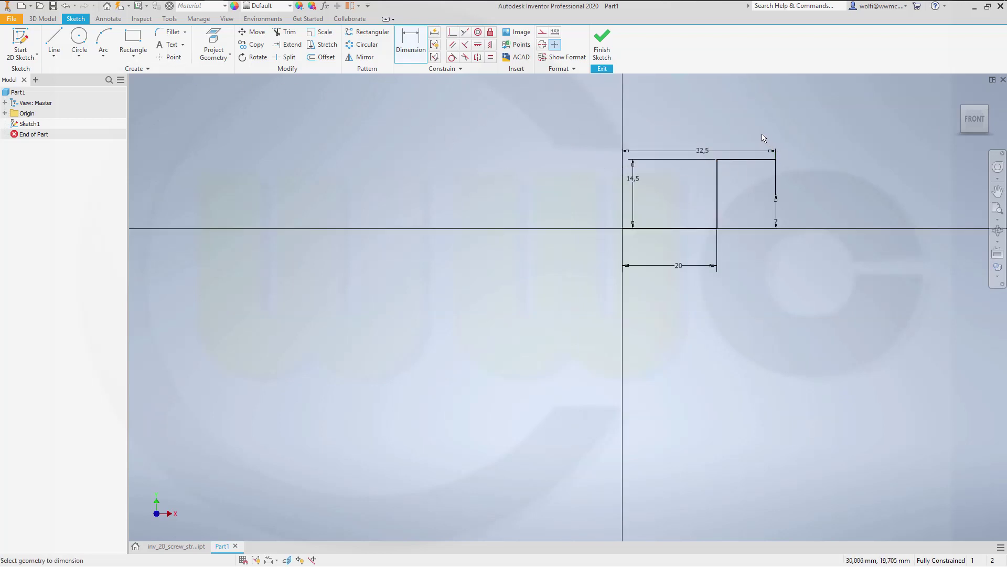
pyautogui.click(613, 49)
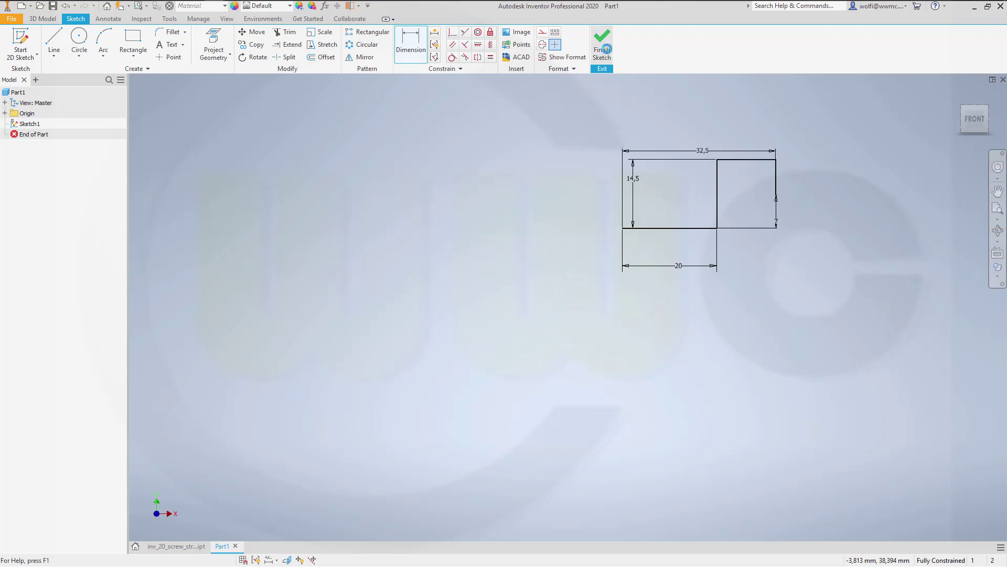
# Reopen the profile sketch, add a 50 mm vertical centerline upward from the origin, and finish the sketch
pyautogui.scroll(-3, 640, 122)
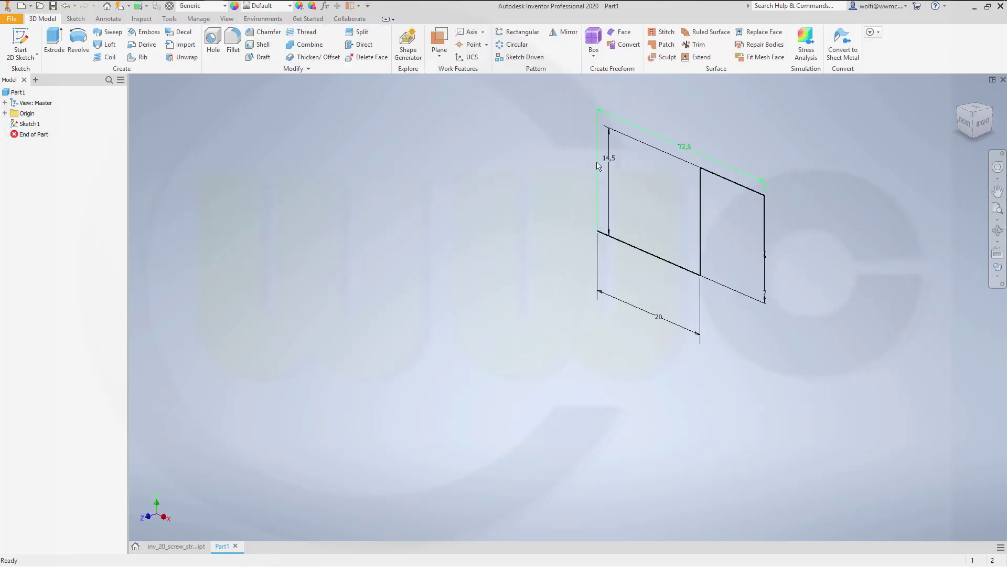
pyautogui.doubleClick(21, 126)
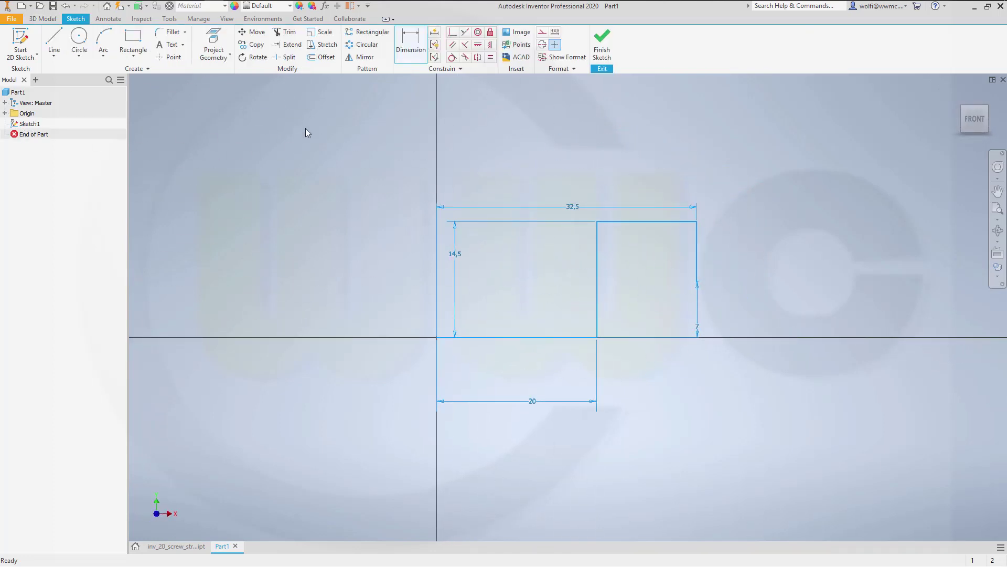
pyautogui.click(544, 44)
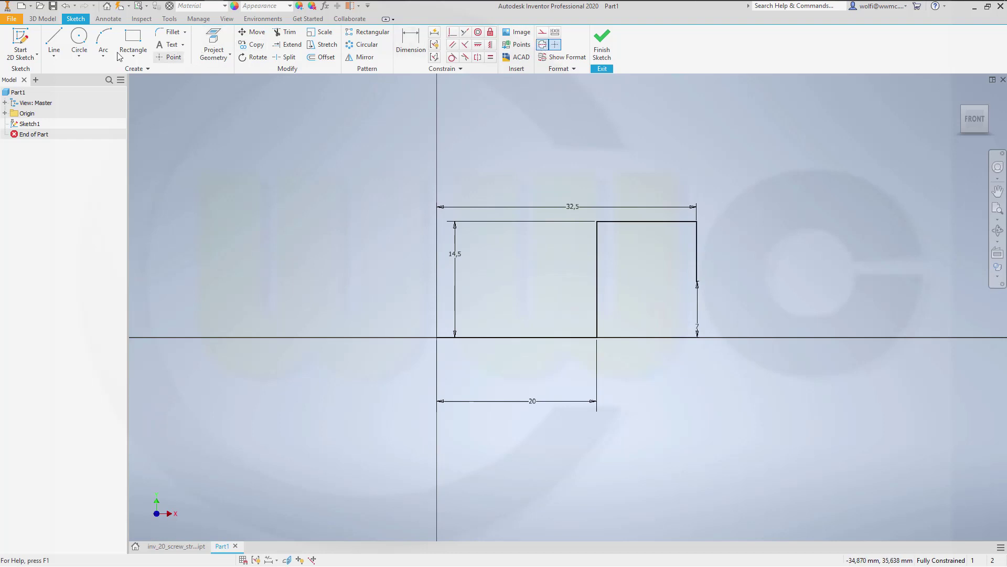
pyautogui.click(53, 40)
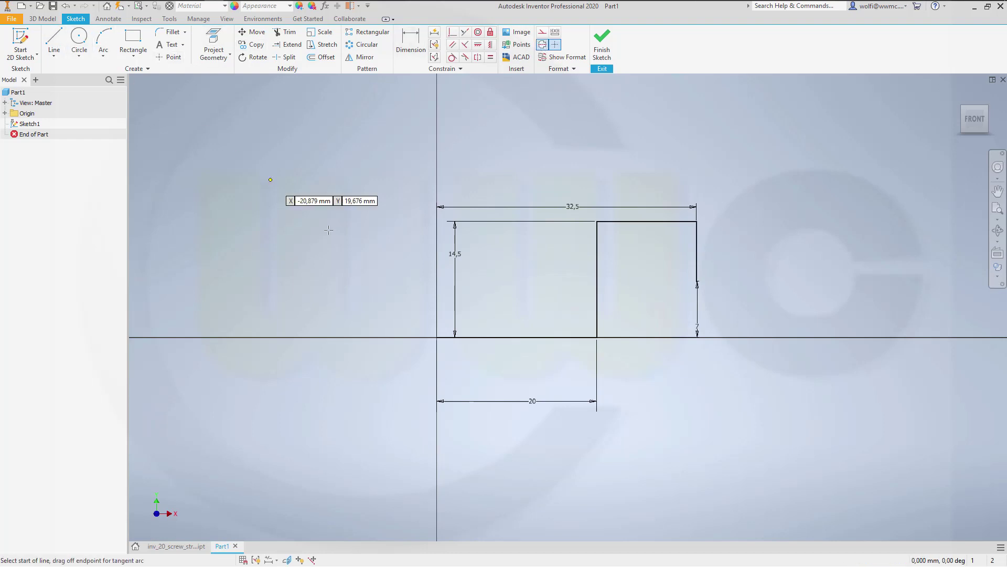
pyautogui.click(437, 336)
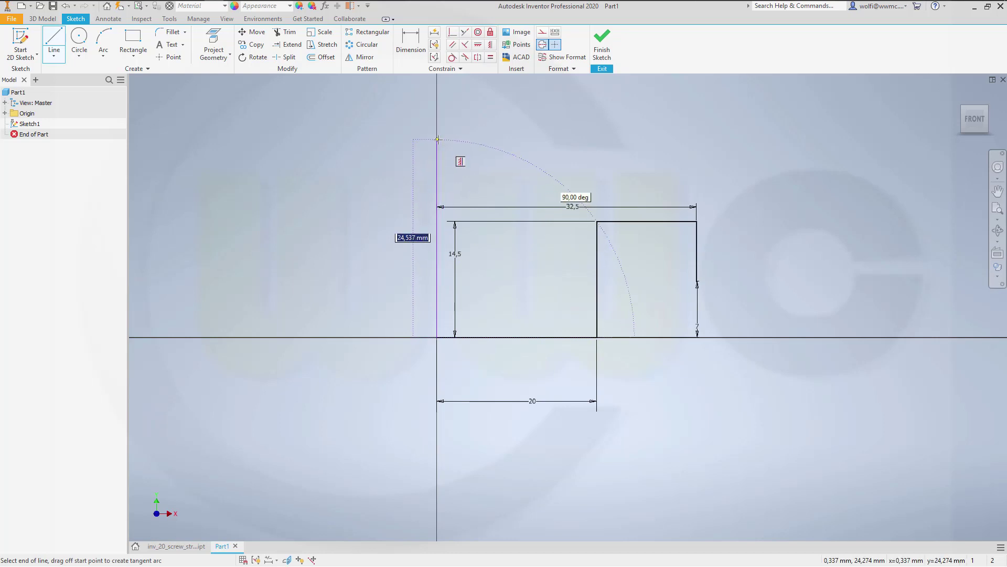
pyautogui.write('50')
pyautogui.press('Return')
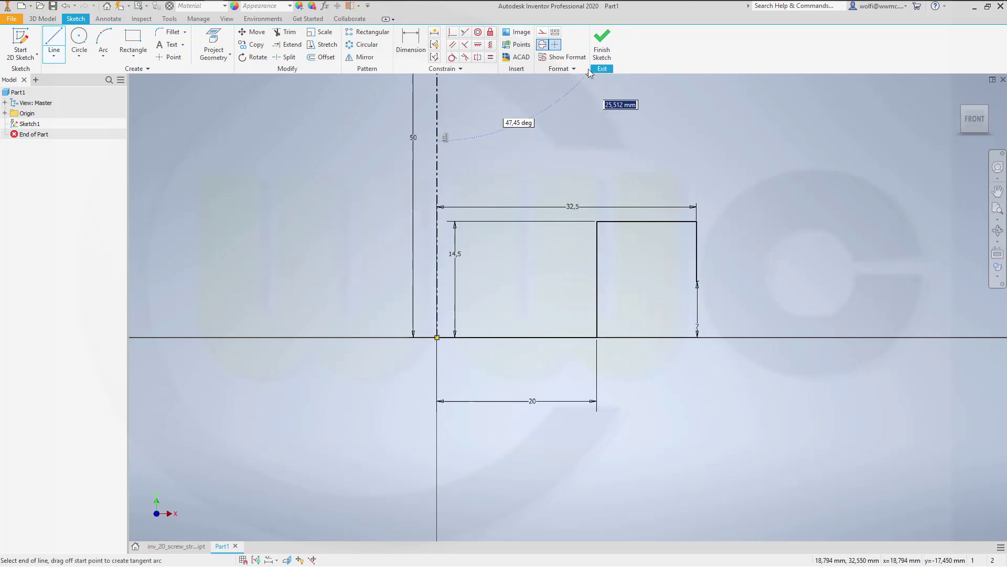
pyautogui.click(602, 45)
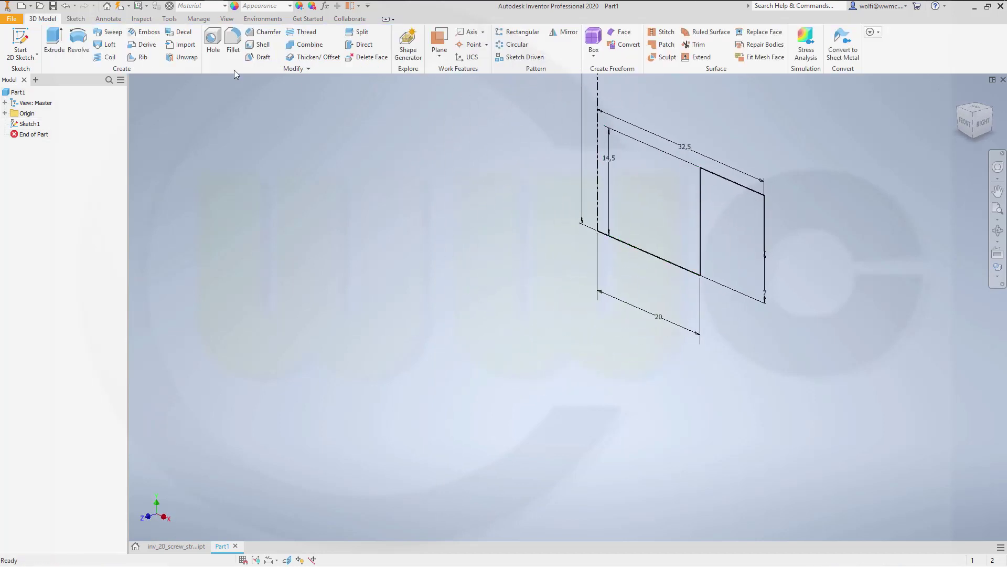
# Revolve the open profile curves 360 degrees around the centerline as a surface
pyautogui.click(79, 42)
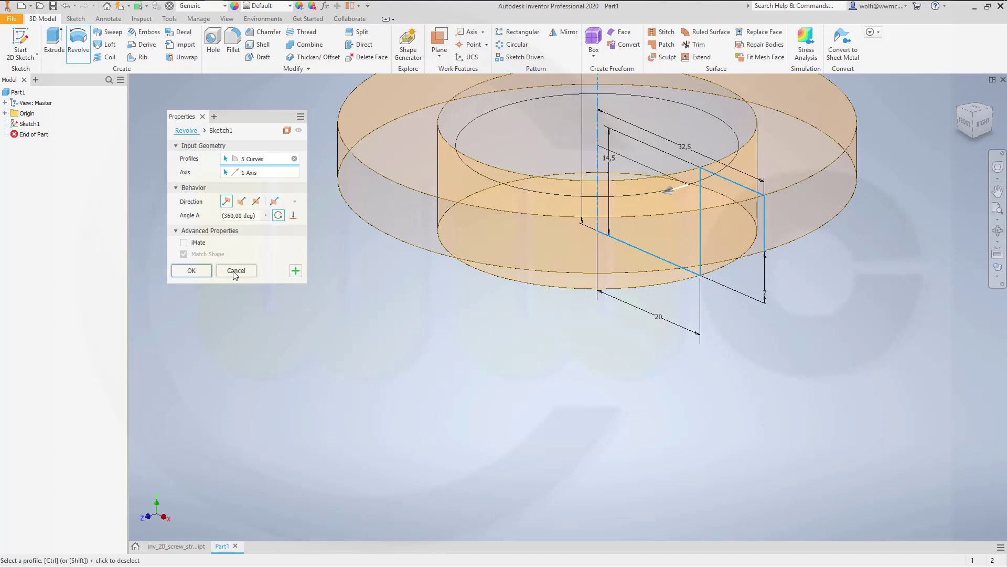
pyautogui.click(191, 270)
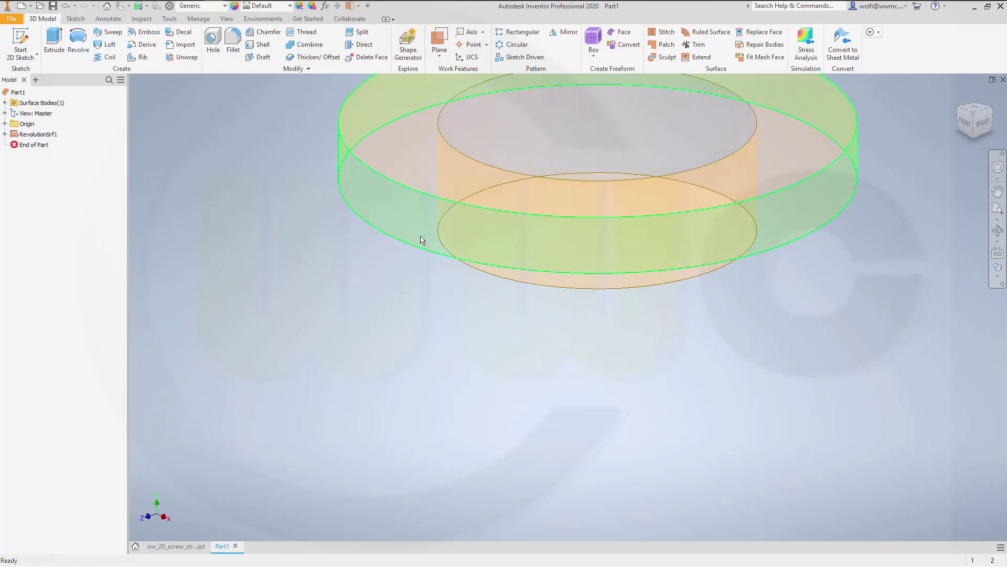
pyautogui.moveTo(421, 238); pyautogui.dragTo(393, 347, button='middle')
pyautogui.scroll(3, 872, 241)
pyautogui.scroll(-5, 854, 248)
pyautogui.moveTo(843, 251); pyautogui.dragTo(734, 313, button='middle')
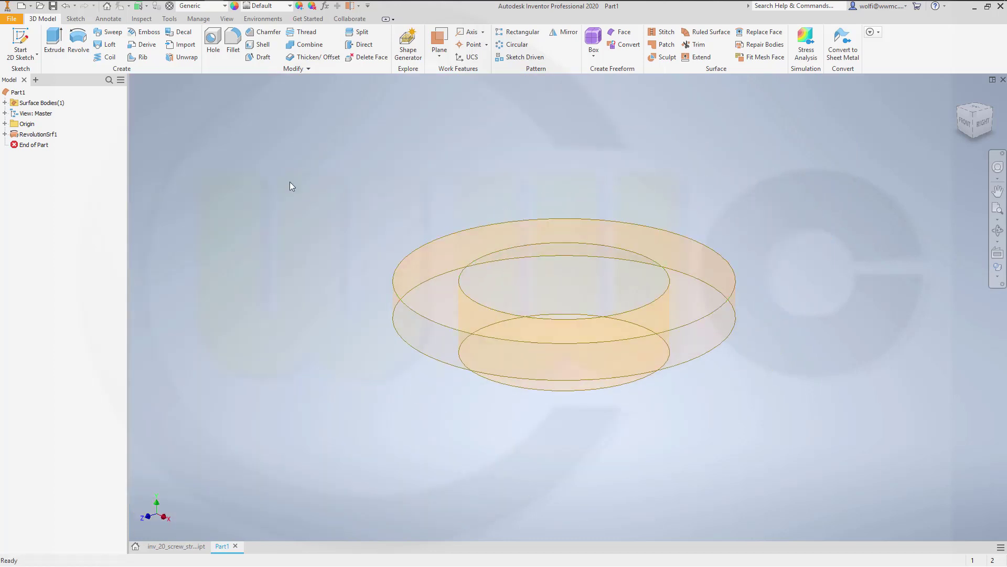
# Create a work plane offset from the YZ plane by 115-65/2 mm
pyautogui.click(440, 42)
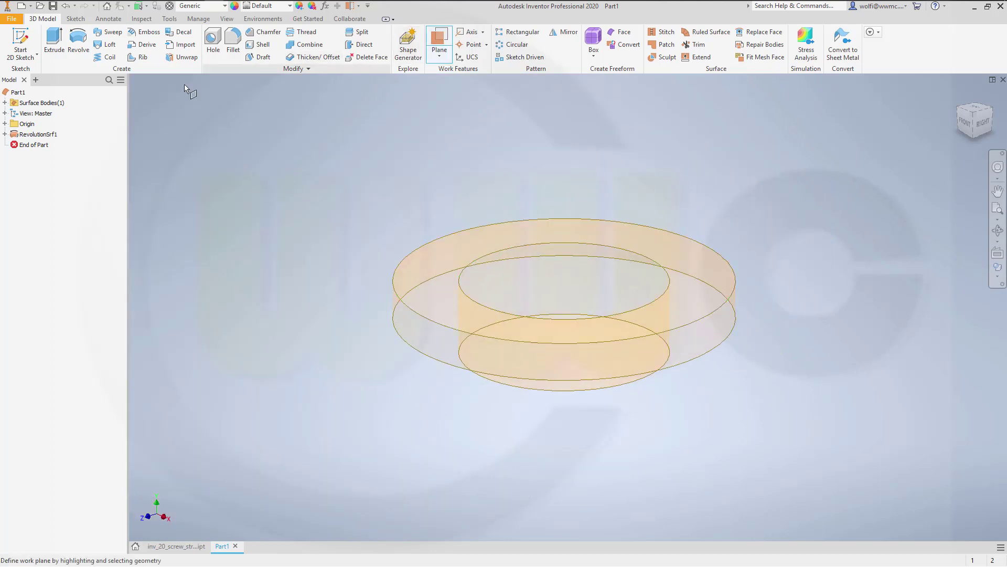
pyautogui.click(4, 123)
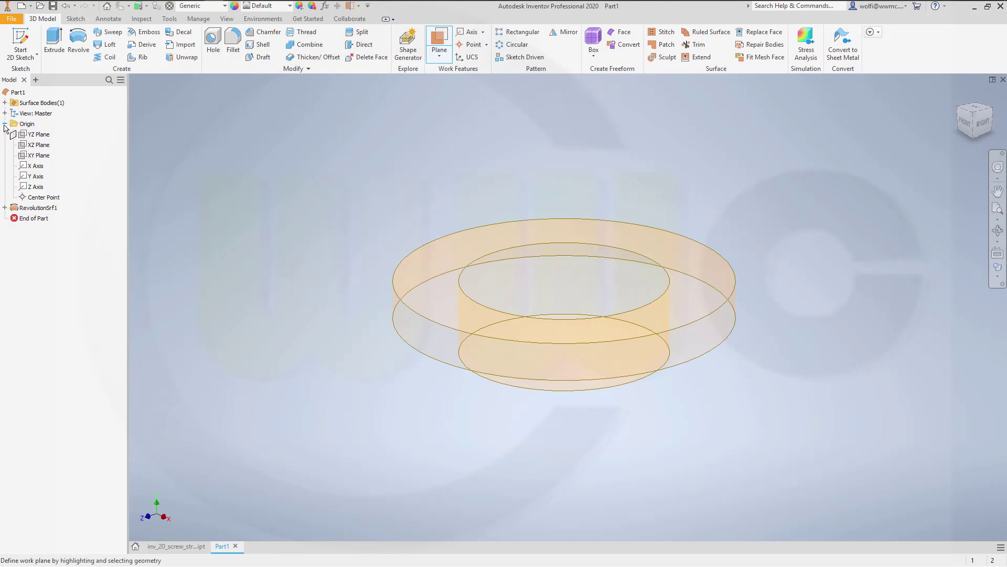
pyautogui.click(40, 136)
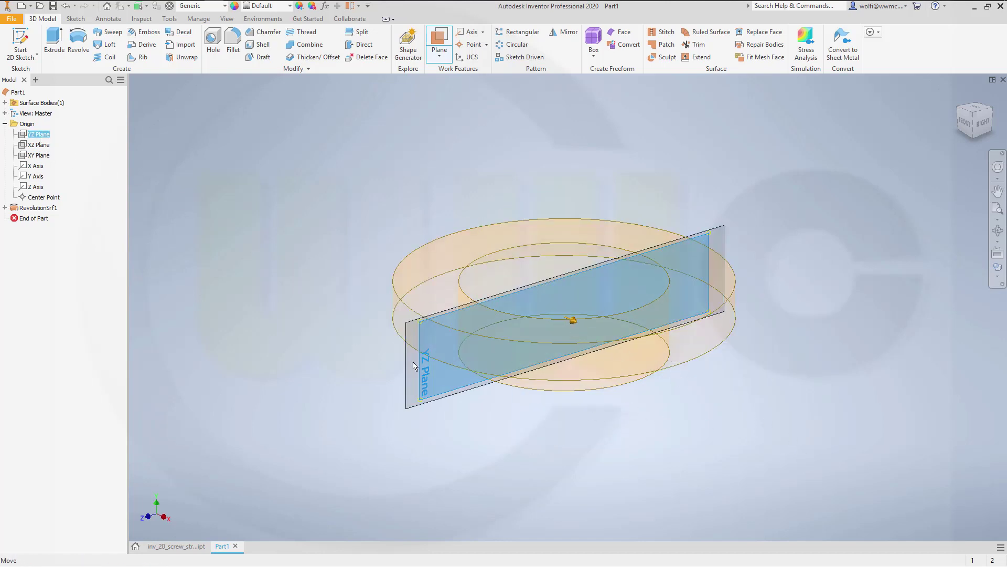
pyautogui.click(621, 432)
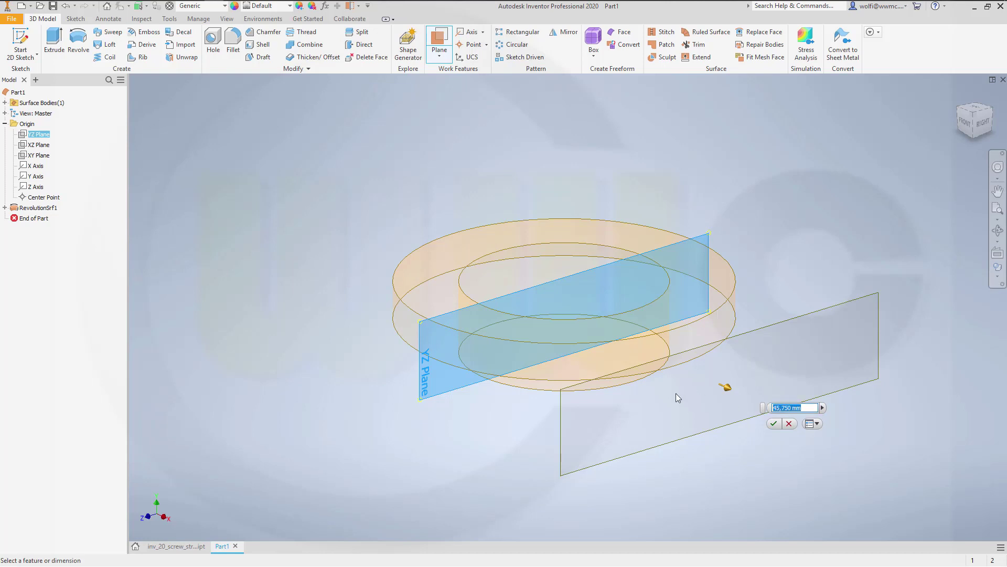
pyautogui.write('115')
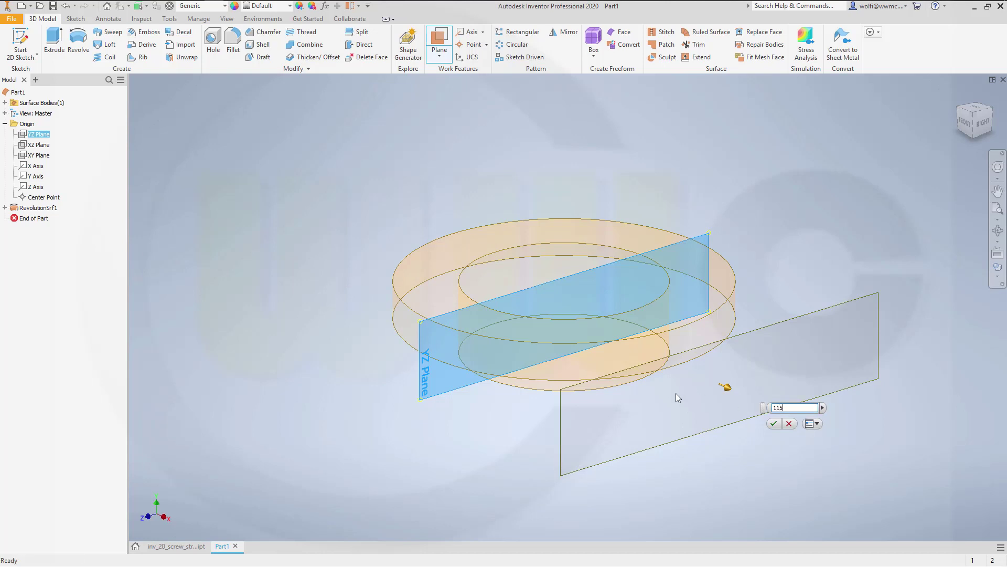
pyautogui.write('-65/2')
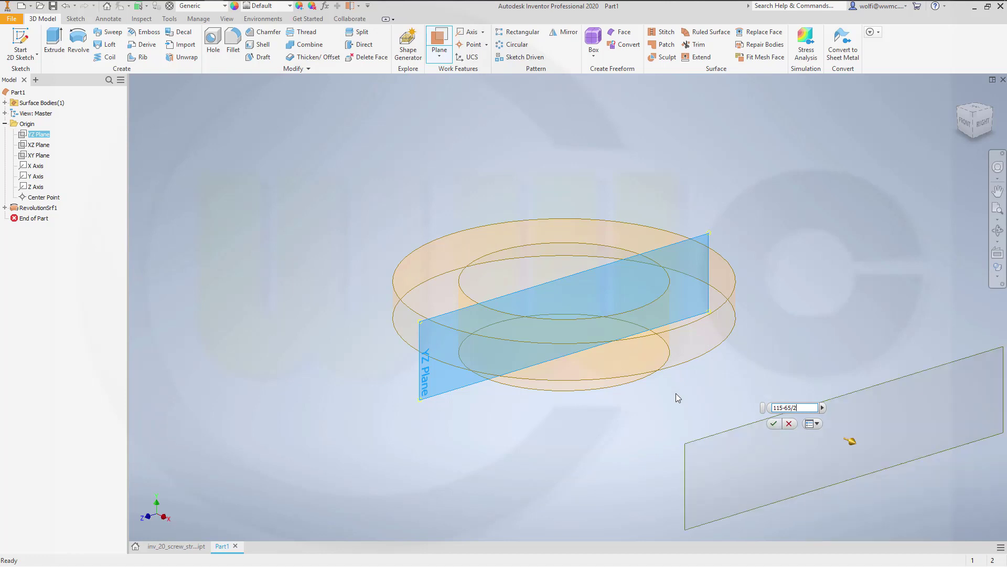
pyautogui.press('Return')
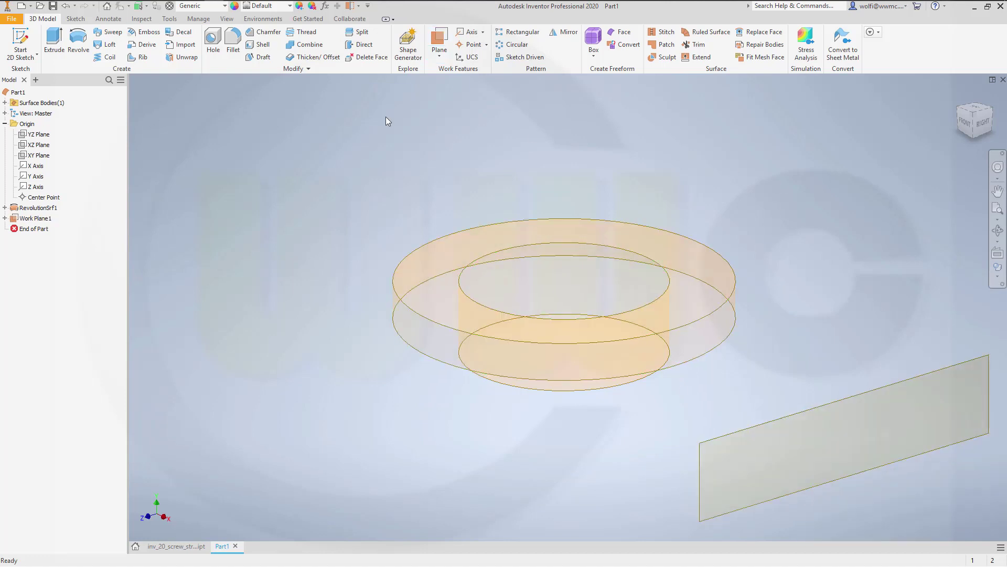
# On the offset work plane, sketch an open three-line profile above the cup: a horizontal line about 53 mm long with short downward end legs
pyautogui.click(28, 46)
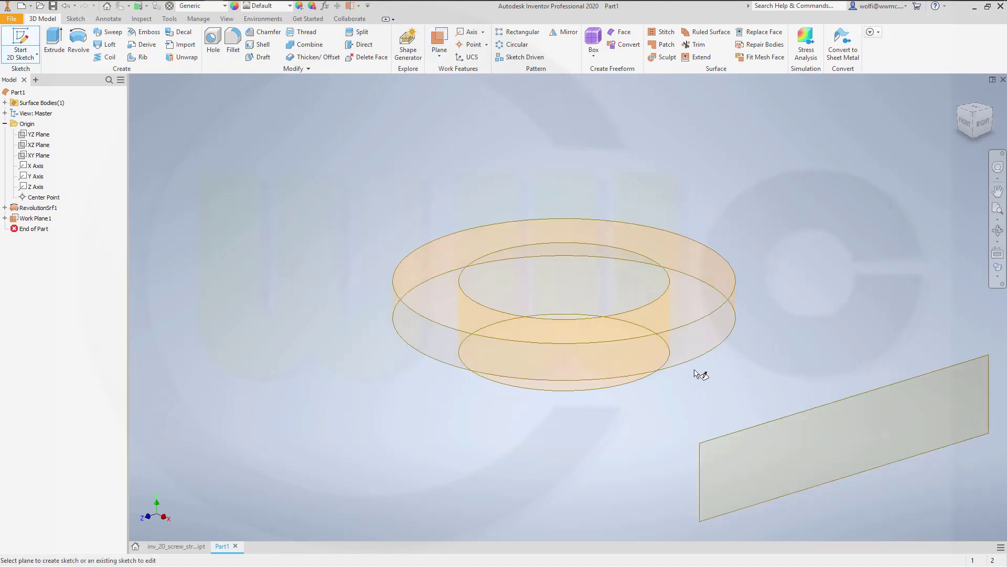
pyautogui.click(773, 426)
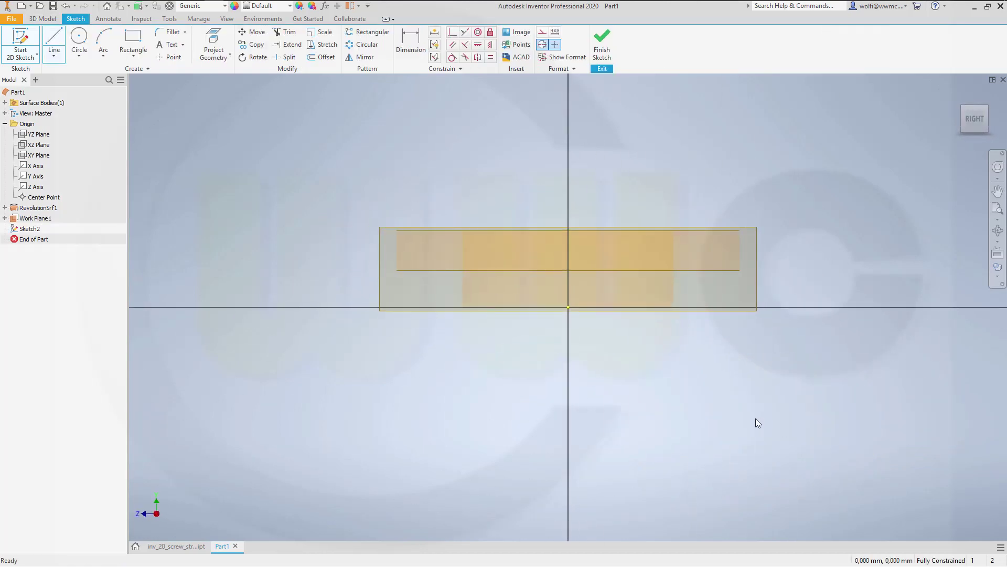
pyautogui.click(54, 39)
pyautogui.click(391, 214)
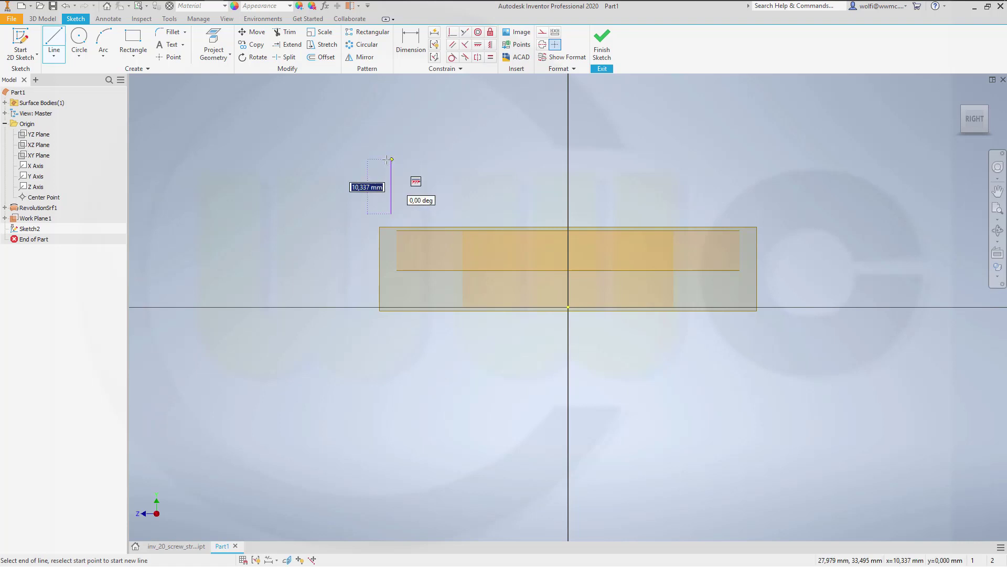
pyautogui.click(391, 159)
pyautogui.click(724, 159)
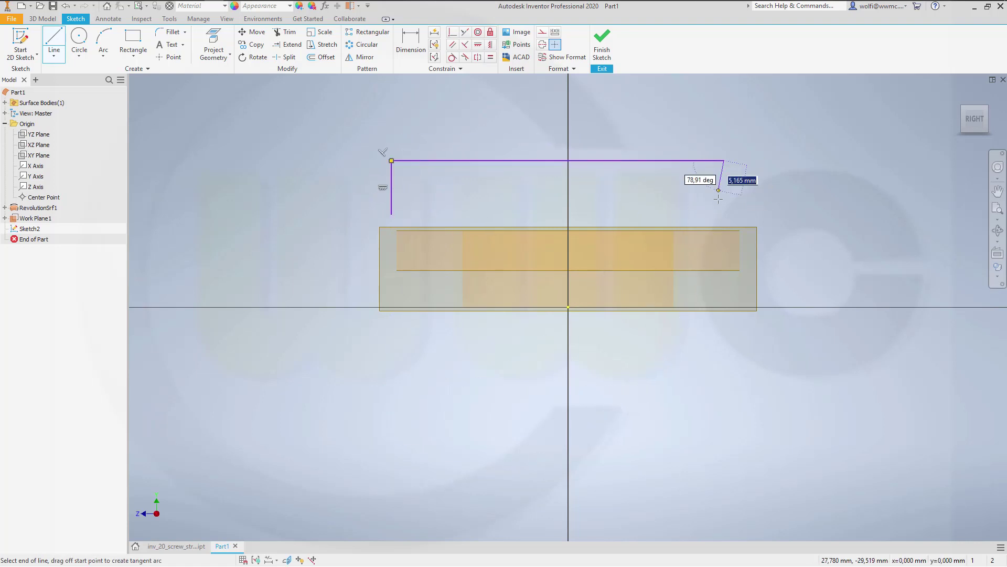
pyautogui.click(725, 208)
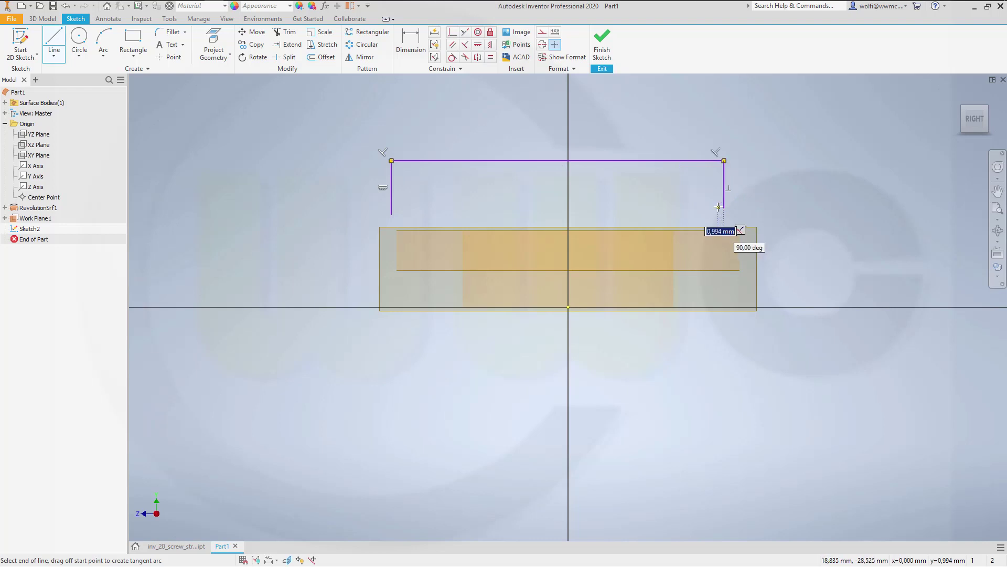
pyautogui.press('Escape')
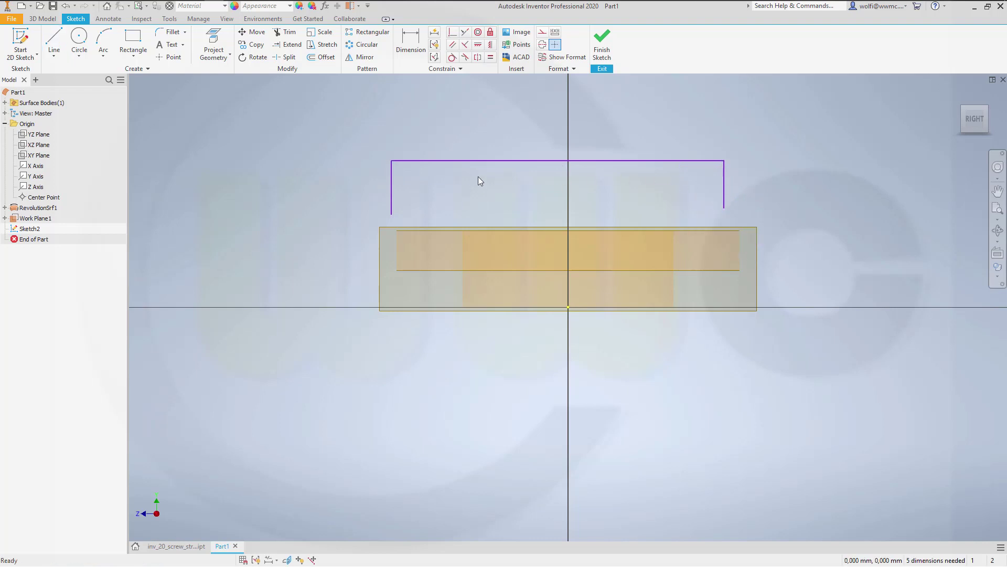
# Align the free ends of the two short legs level with each other using a Vertical constraint
pyautogui.click(478, 49)
pyautogui.click(491, 46)
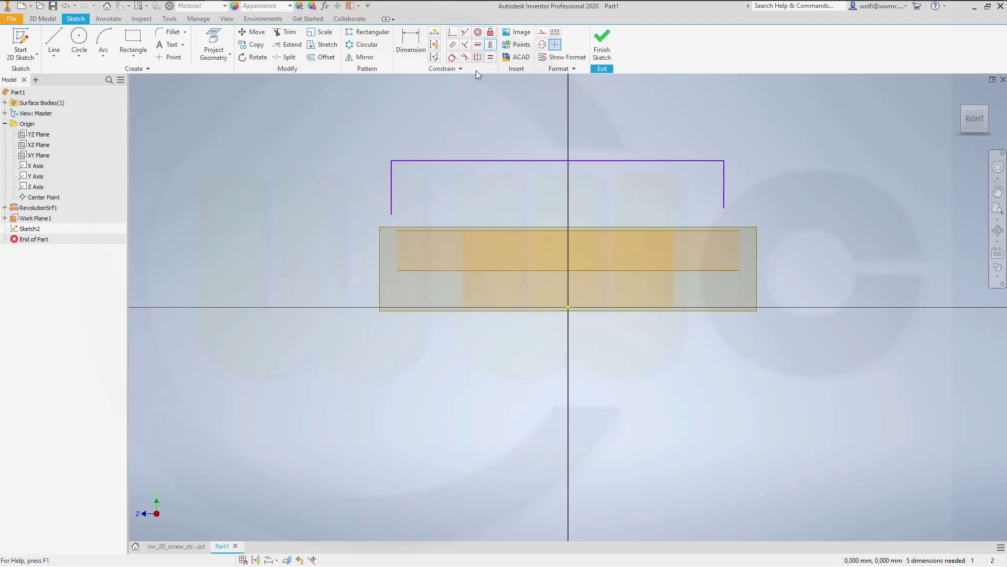
pyautogui.click(392, 214)
pyautogui.click(725, 209)
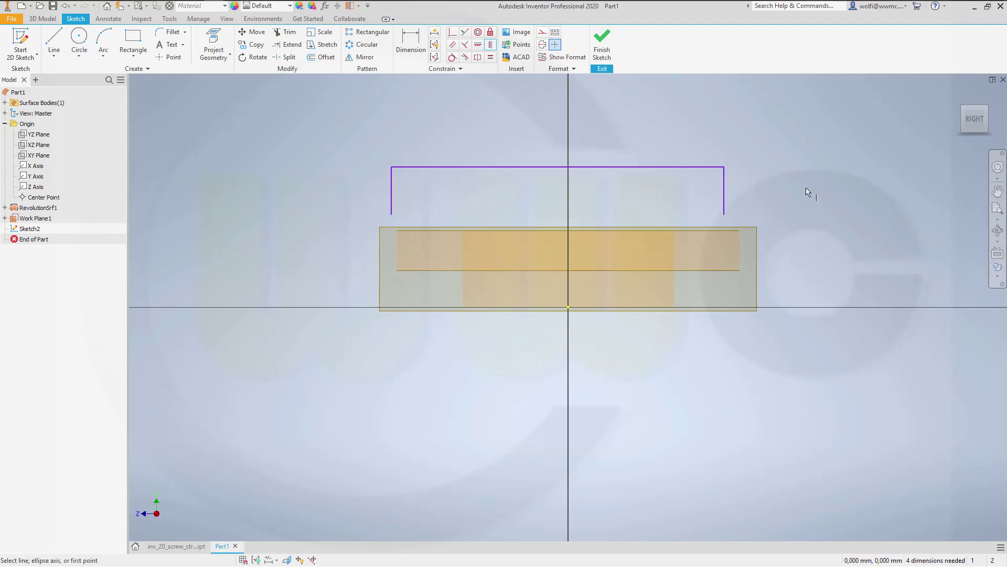
# Dimension the distance between the two legs and set it to 45 mm
pyautogui.click(415, 42)
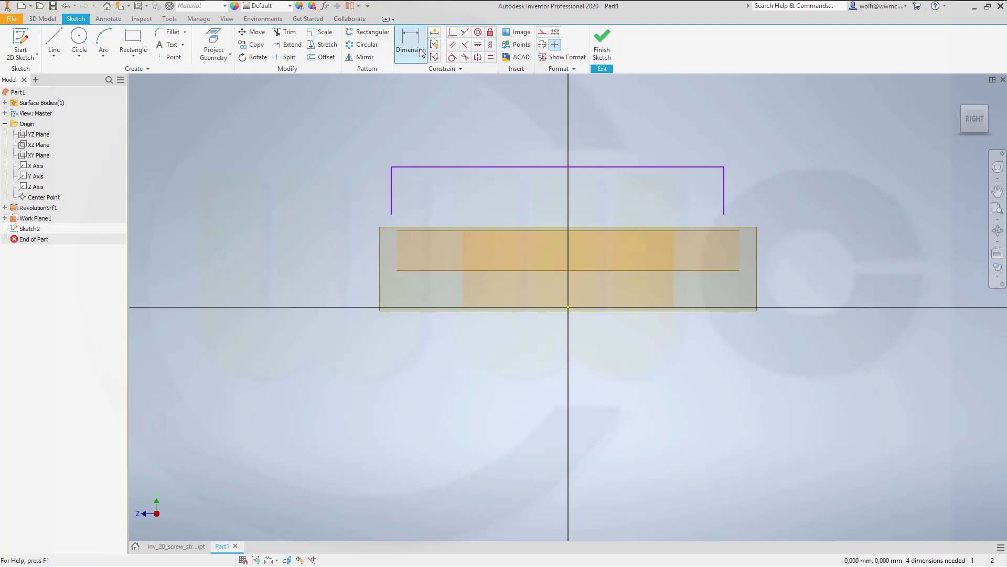
pyautogui.click(394, 190)
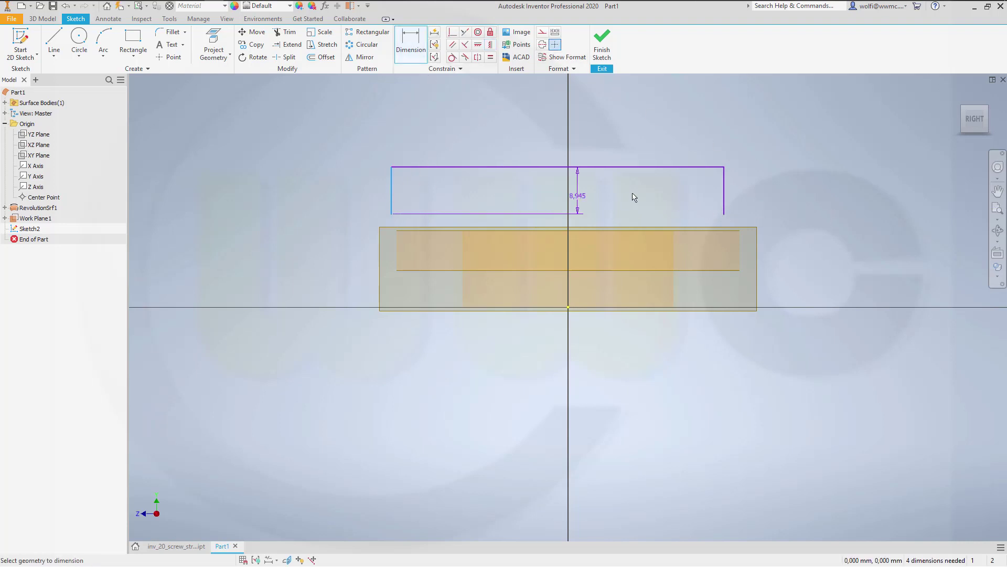
pyautogui.click(725, 191)
pyautogui.click(607, 129)
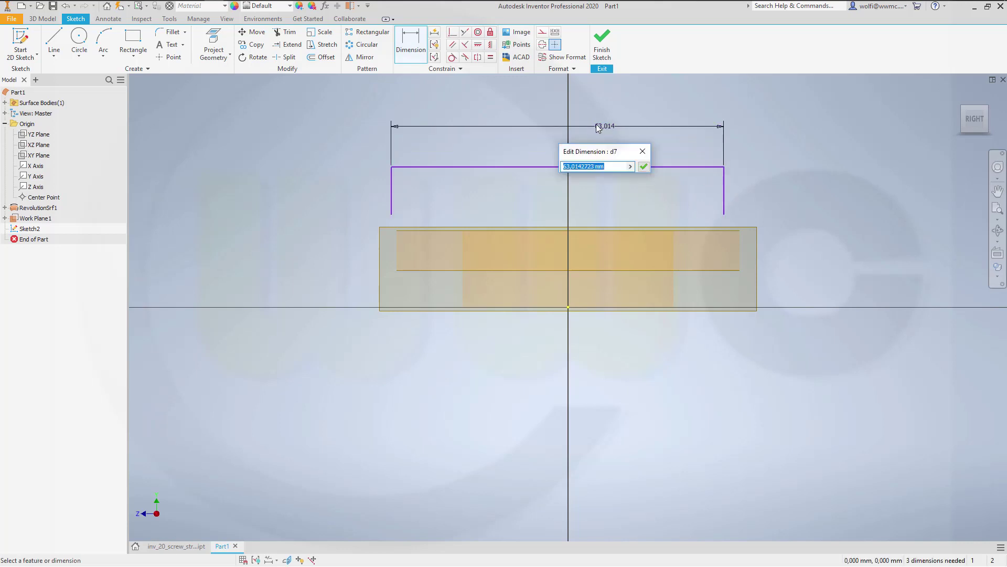
pyautogui.write('45')
pyautogui.press('Return')
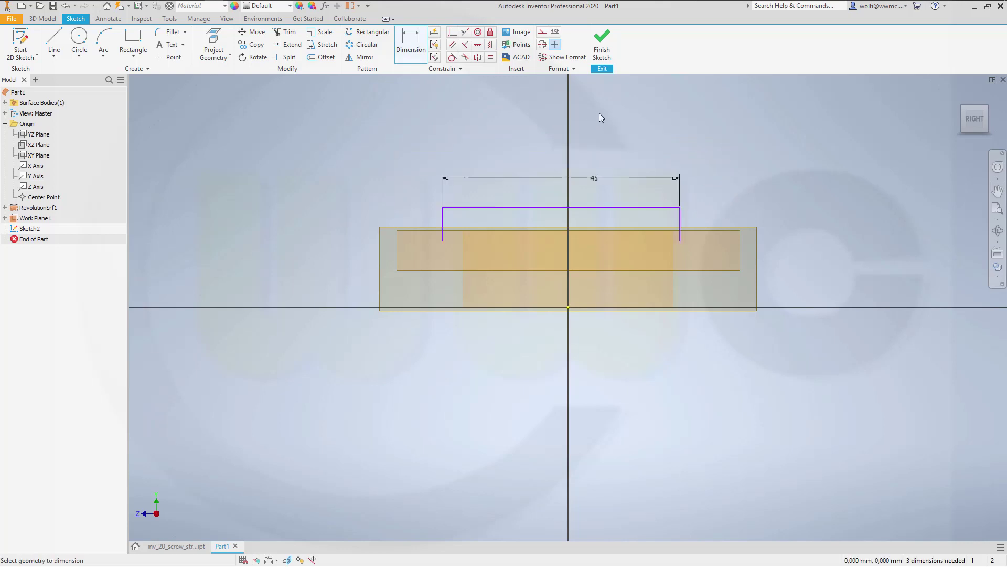
# Set the height of the long horizontal line above the origin to 29,9 mm
pyautogui.click(504, 207)
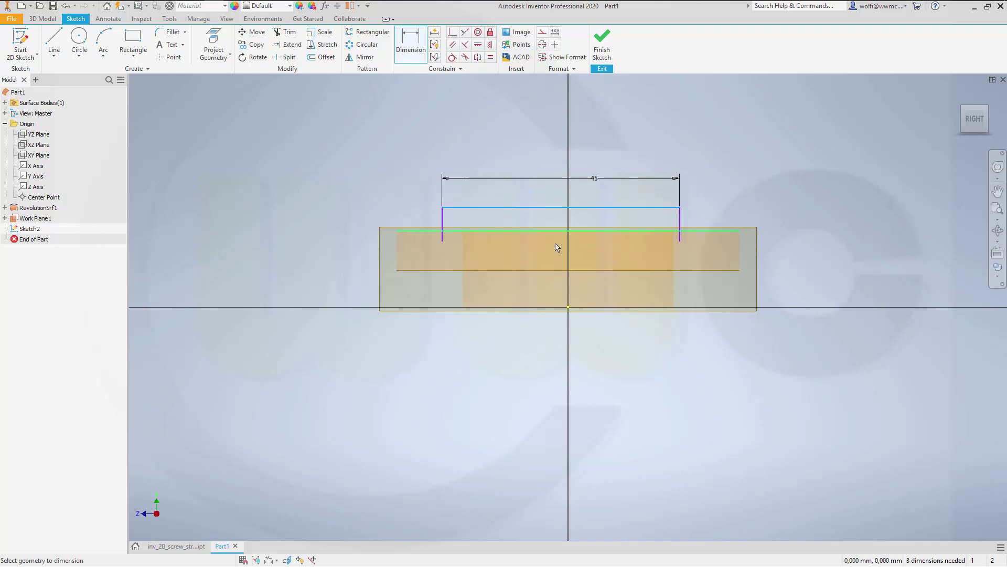
pyautogui.click(569, 308)
pyautogui.click(827, 274)
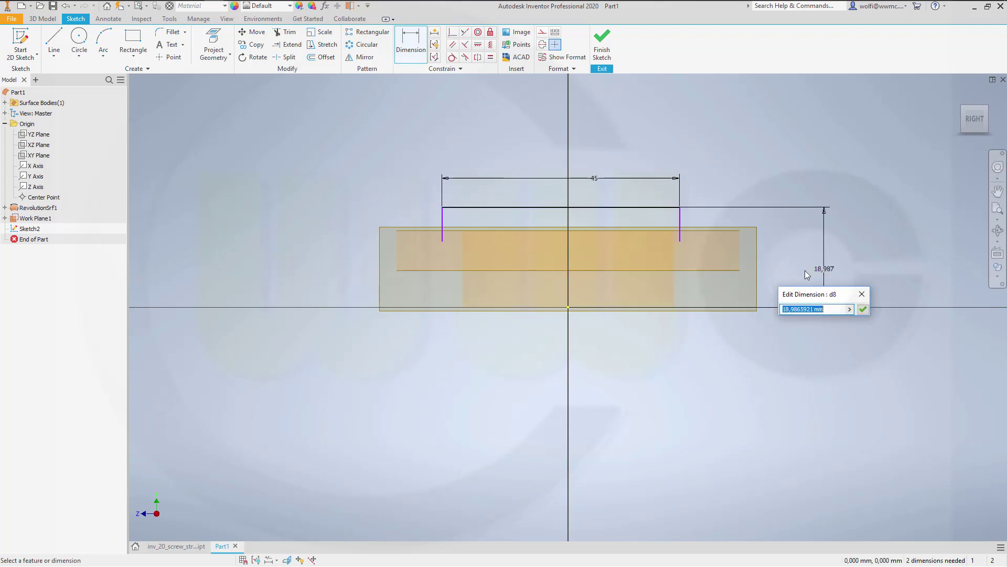
pyautogui.write('29,9')
pyautogui.press('Return')
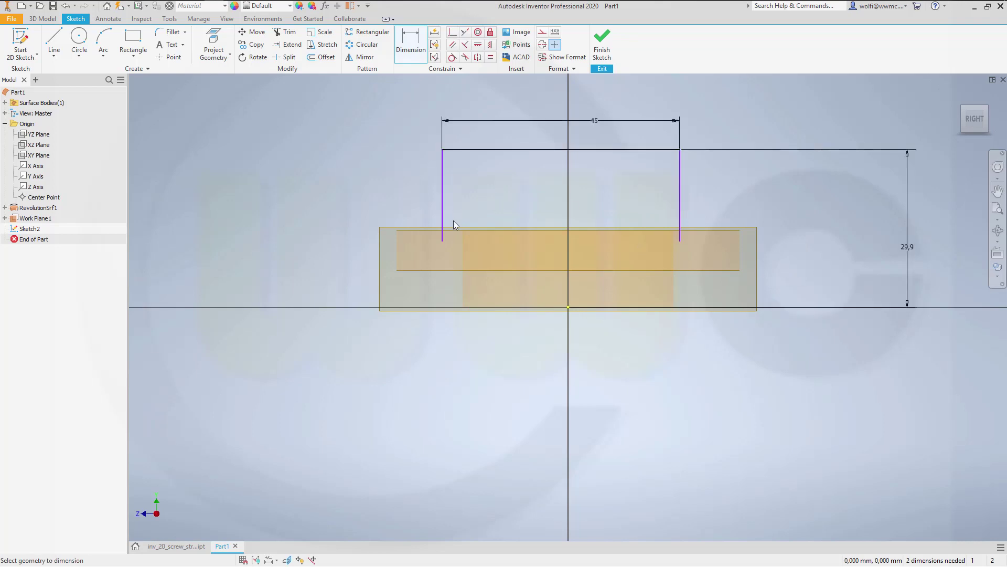
# Set the distance from the leg's free end to the long horizontal line to 7,5 mm
pyautogui.click(444, 242)
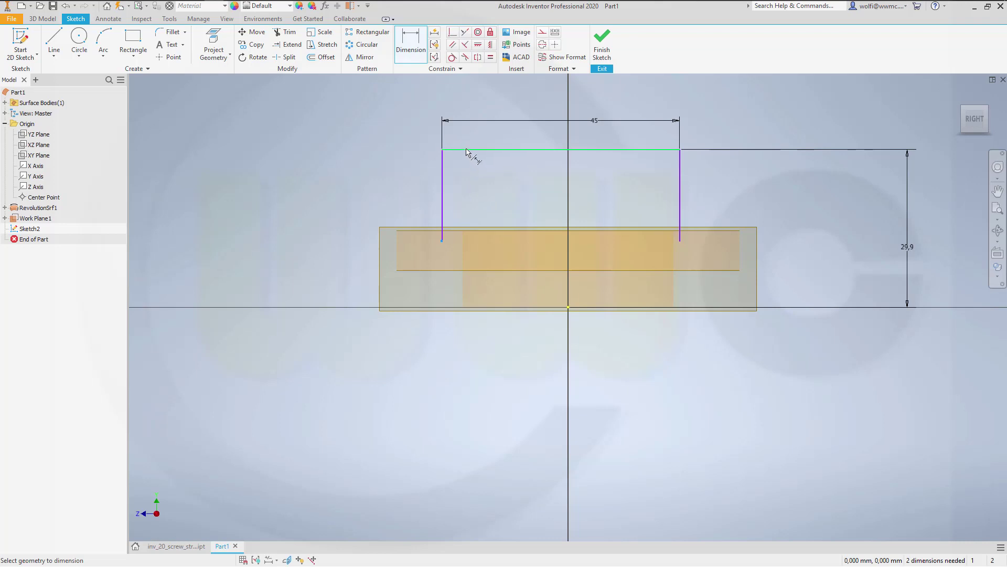
pyautogui.click(467, 150)
pyautogui.click(322, 192)
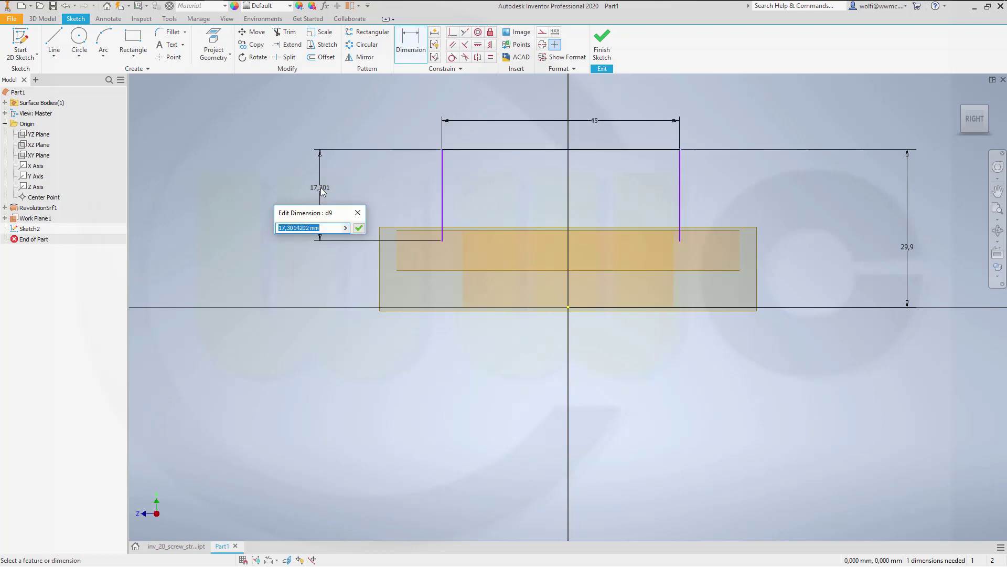
pyautogui.write('7,5')
pyautogui.press('Return')
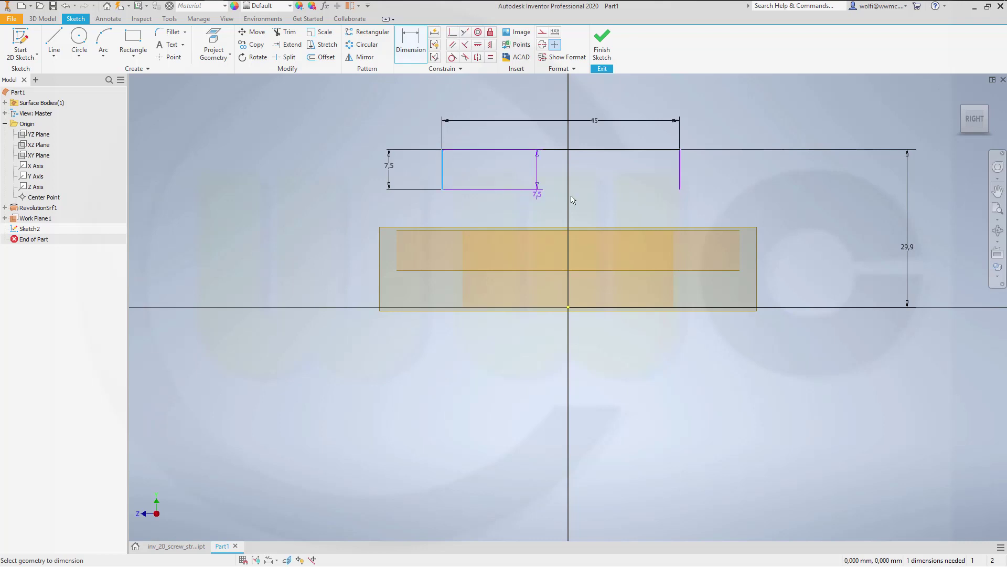
pyautogui.press('Escape')
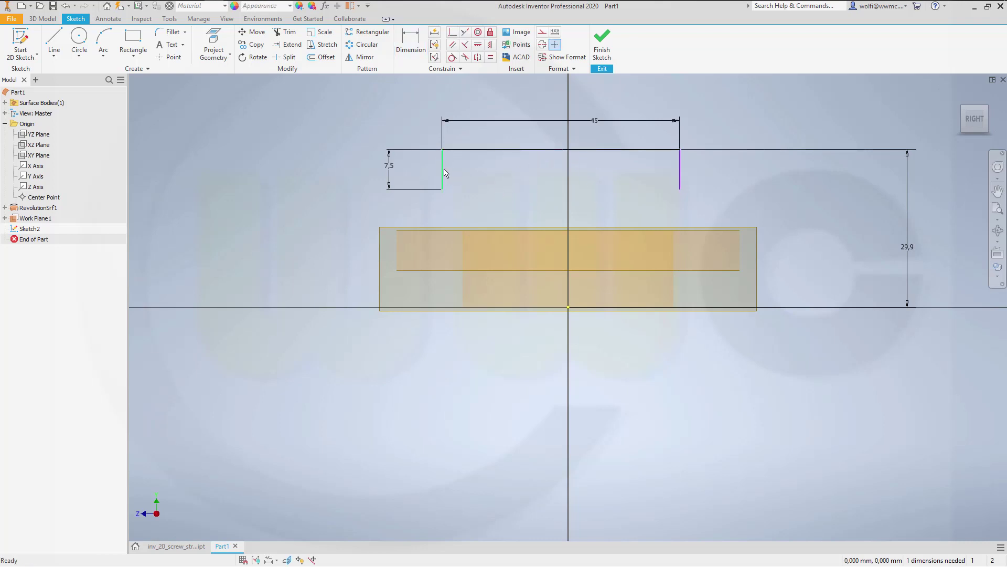
# Convert the two short legs to construction lines and finish the sketch
pyautogui.click(442, 173)
pyautogui.keyDown('ctrl'); pyautogui.click(680, 165); pyautogui.keyUp('ctrl')
pyautogui.click(543, 34)
pyautogui.click(602, 47)
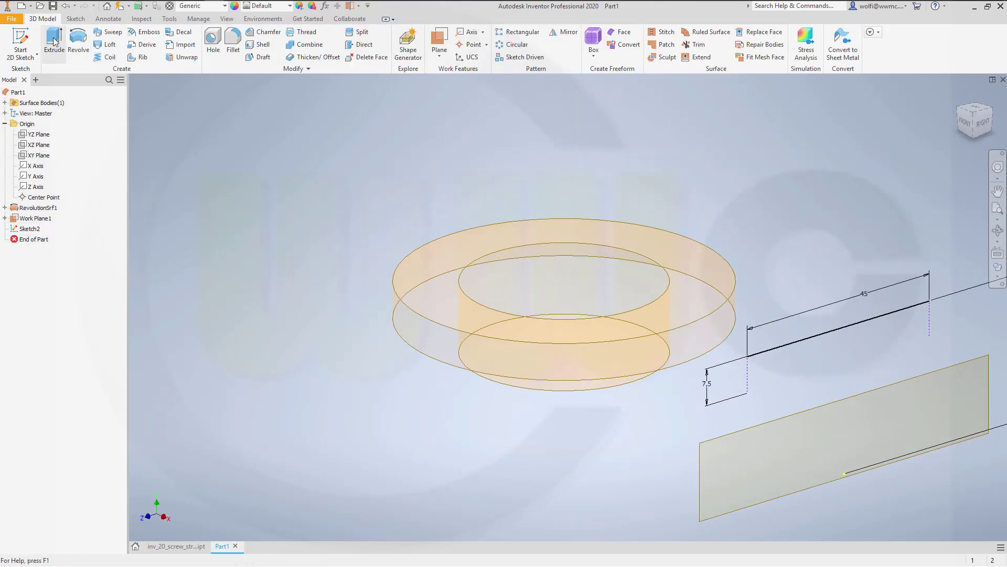
# Extrude the remaining 45 mm line as a surface 42,5 mm in the flipped direction, toward the cup
pyautogui.click(54, 40)
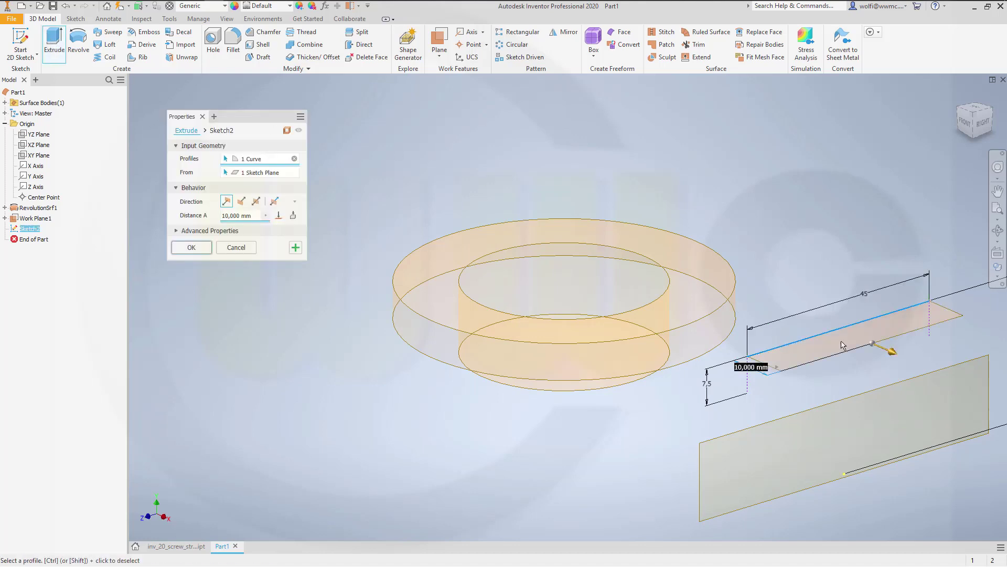
pyautogui.click(241, 201)
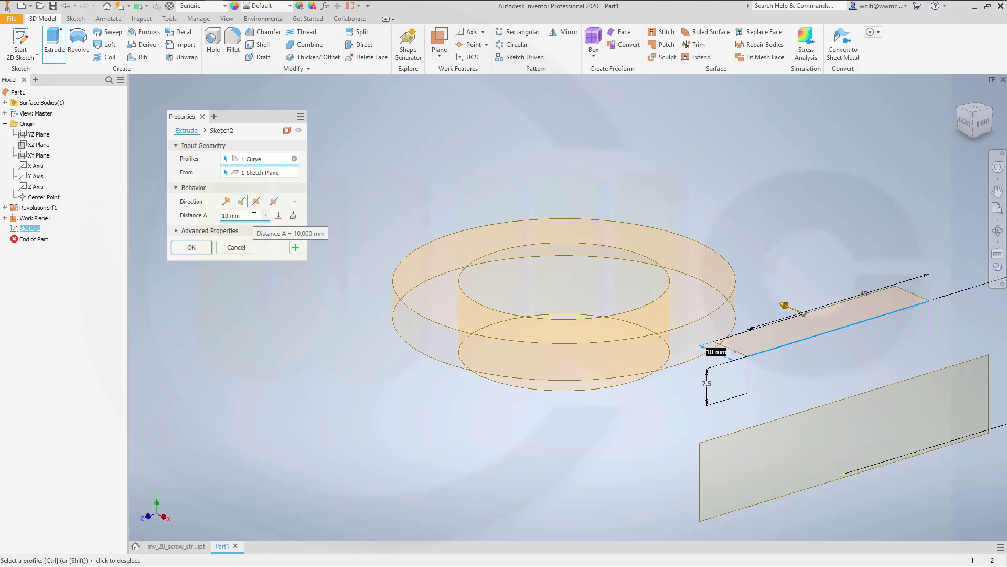
pyautogui.write('42,5')
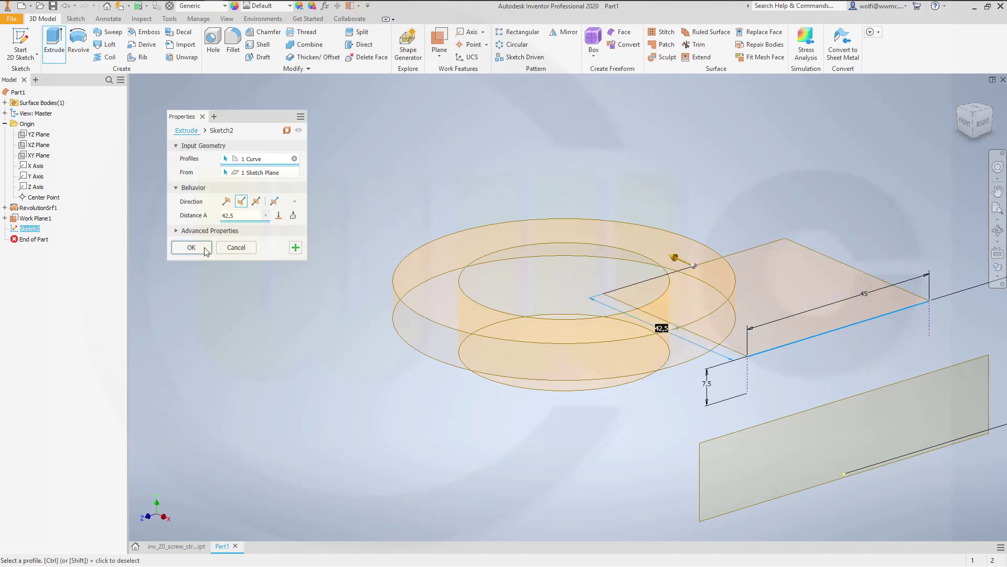
pyautogui.click(192, 247)
# Start a sketch on the YZ plane and project the cup's two outer side edges and the upper edge between them
pyautogui.keyDown('shift'); pyautogui.moveTo(458, 379); pyautogui.dragTo(748, 439, button='middle'); pyautogui.keyUp('shift')
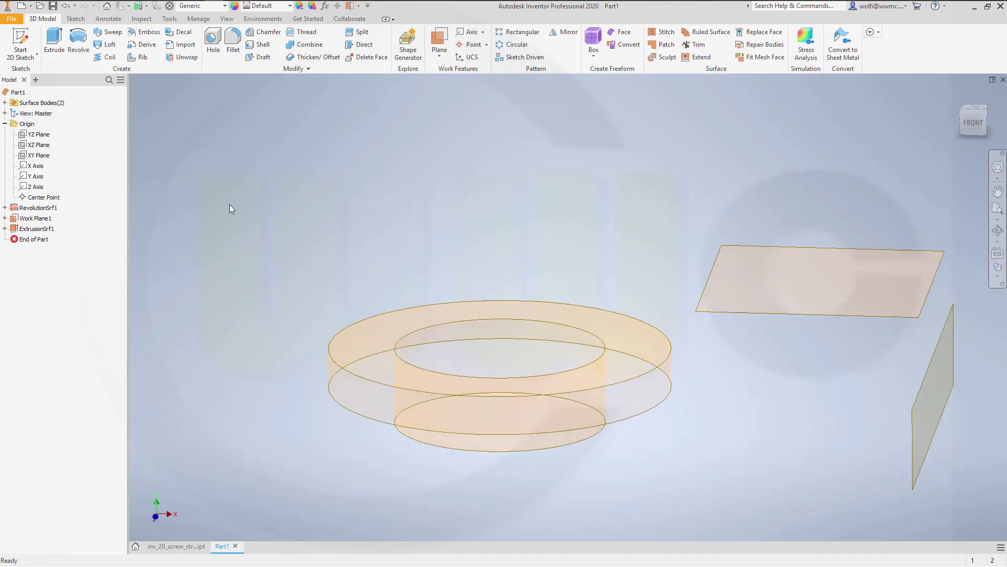
pyautogui.click(41, 134)
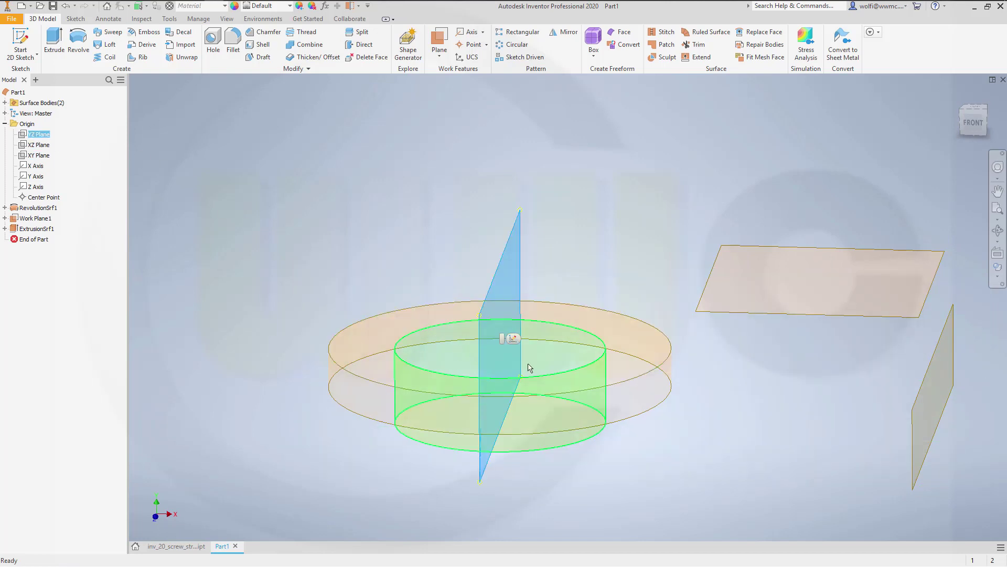
pyautogui.click(515, 338)
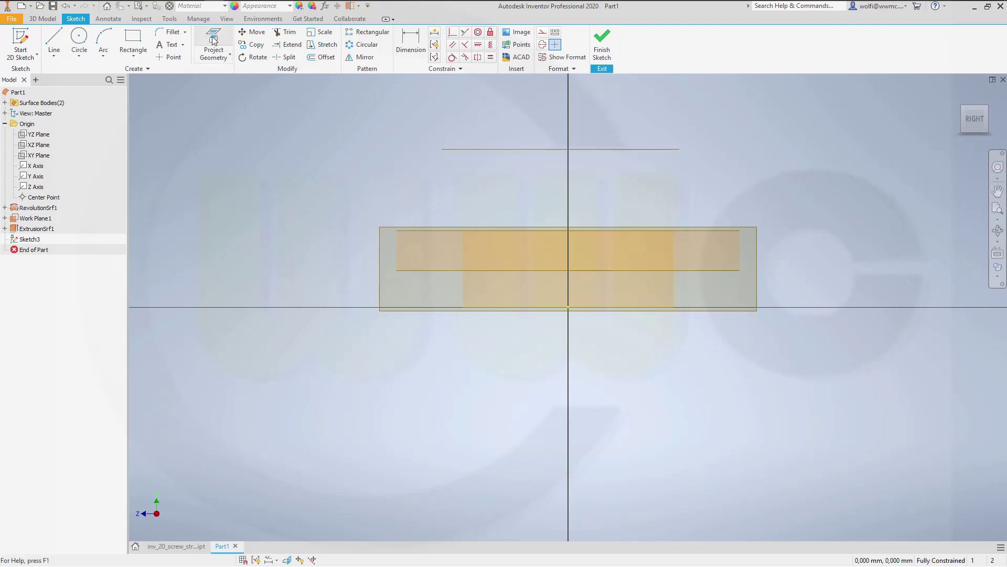
pyautogui.click(230, 58)
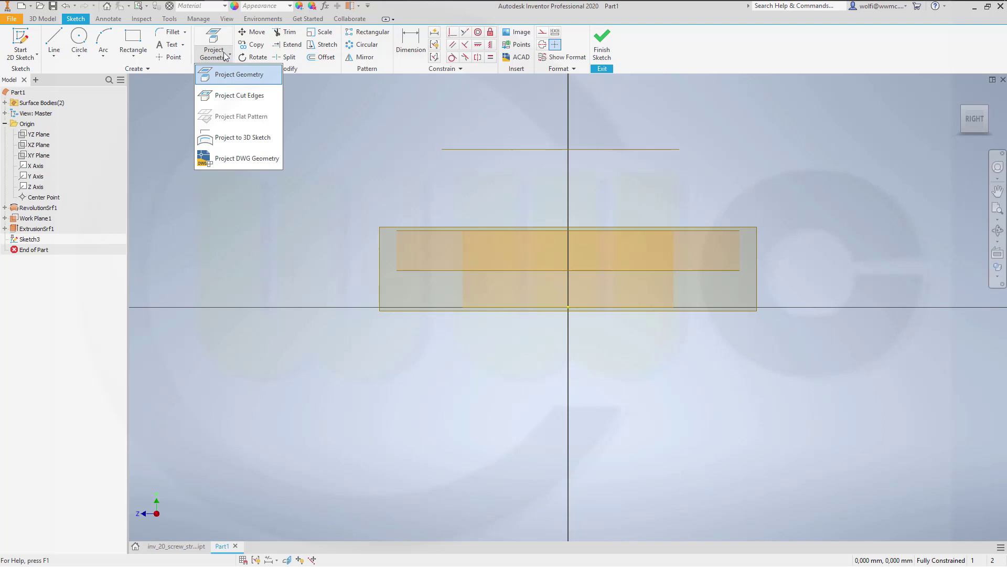
pyautogui.click(215, 42)
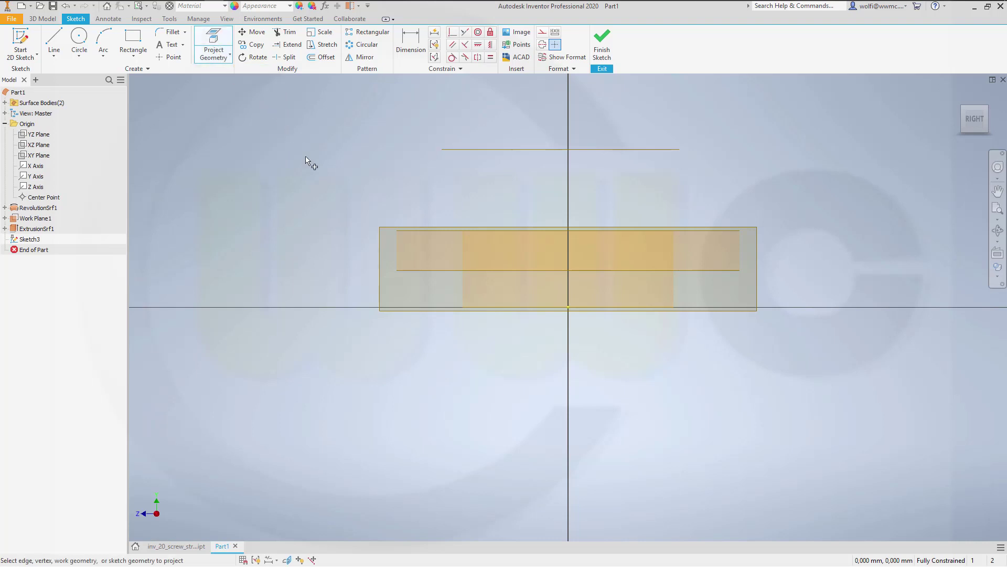
pyautogui.click(397, 250)
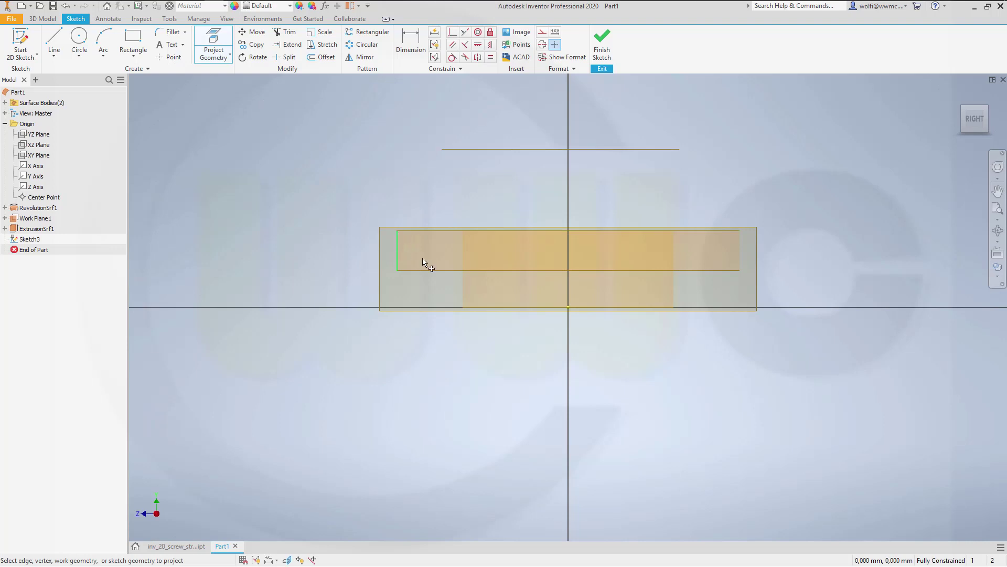
pyautogui.click(740, 257)
pyautogui.click(704, 232)
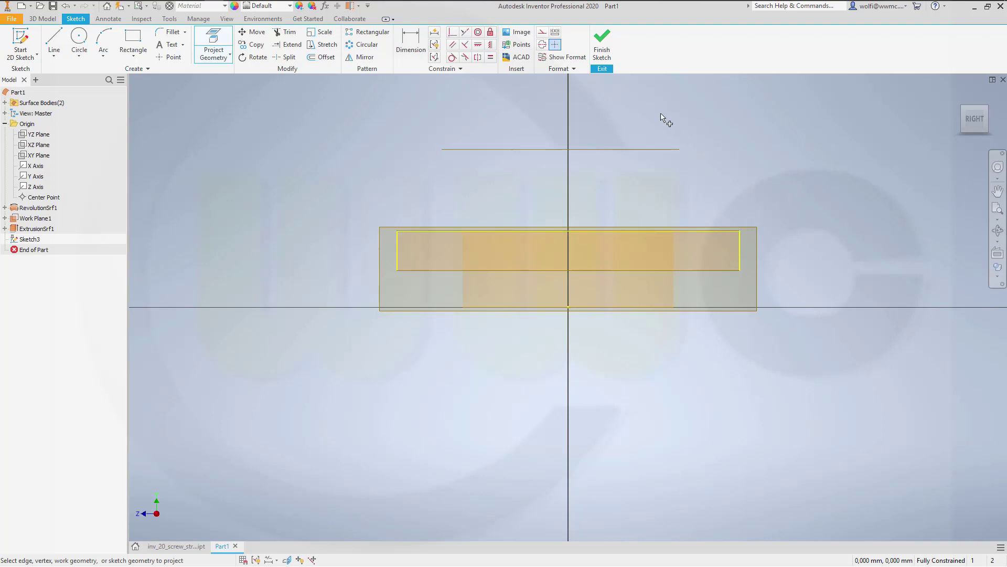
pyautogui.press('Escape')
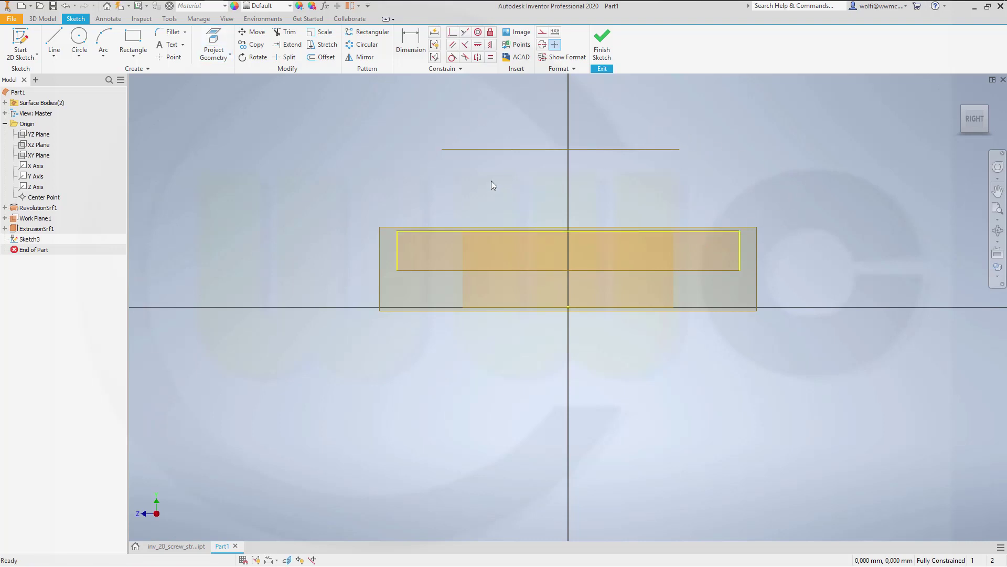
# Convert the two projected side edges to construction lines and finish the sketch
pyautogui.click(398, 263)
pyautogui.keyDown('ctrl'); pyautogui.click(740, 254); pyautogui.keyUp('ctrl')
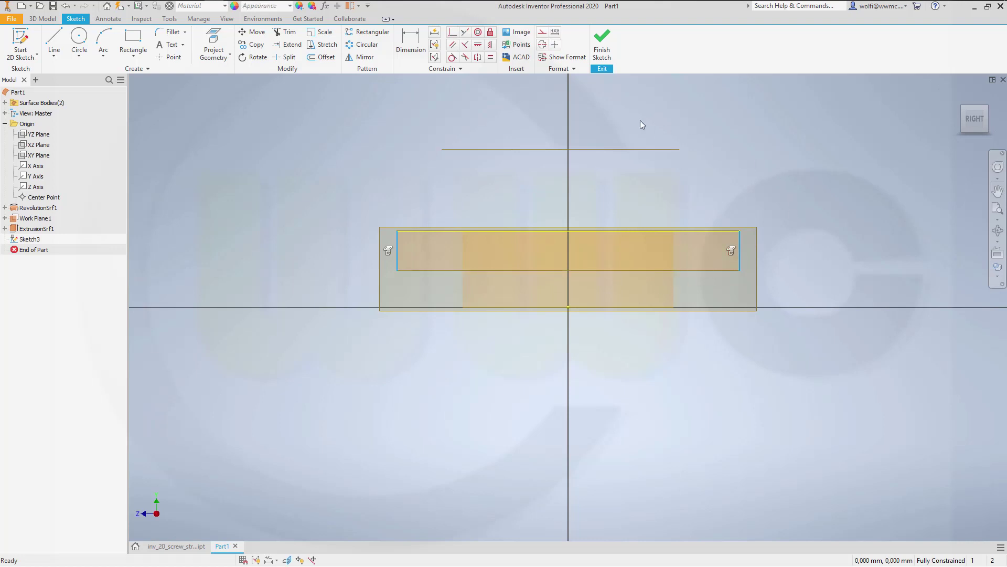
pyautogui.click(542, 32)
pyautogui.click(738, 130)
pyautogui.click(602, 42)
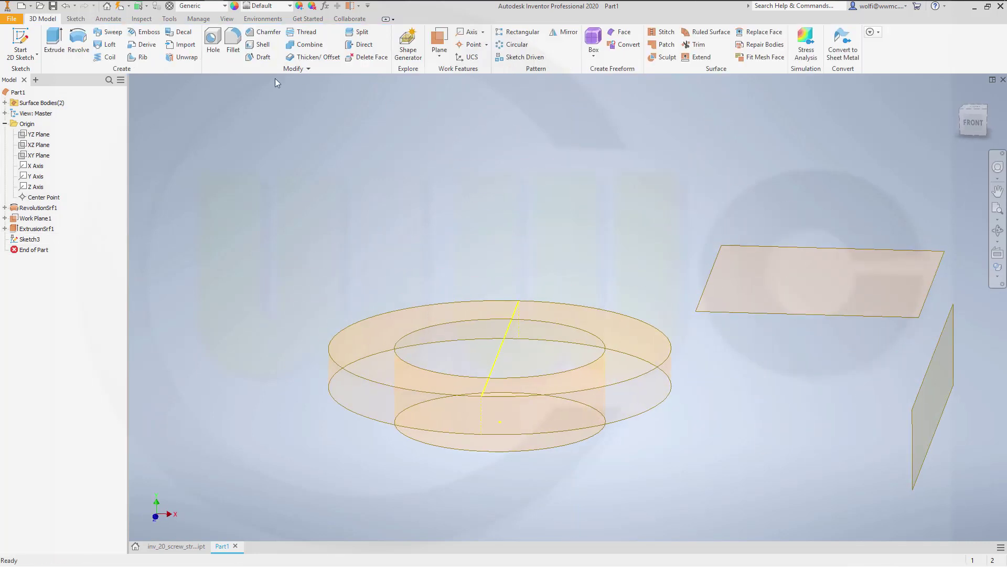
# Extrude the projected line on the YZ plane as a surface 30 mm toward the raised strap surface
pyautogui.click(54, 42)
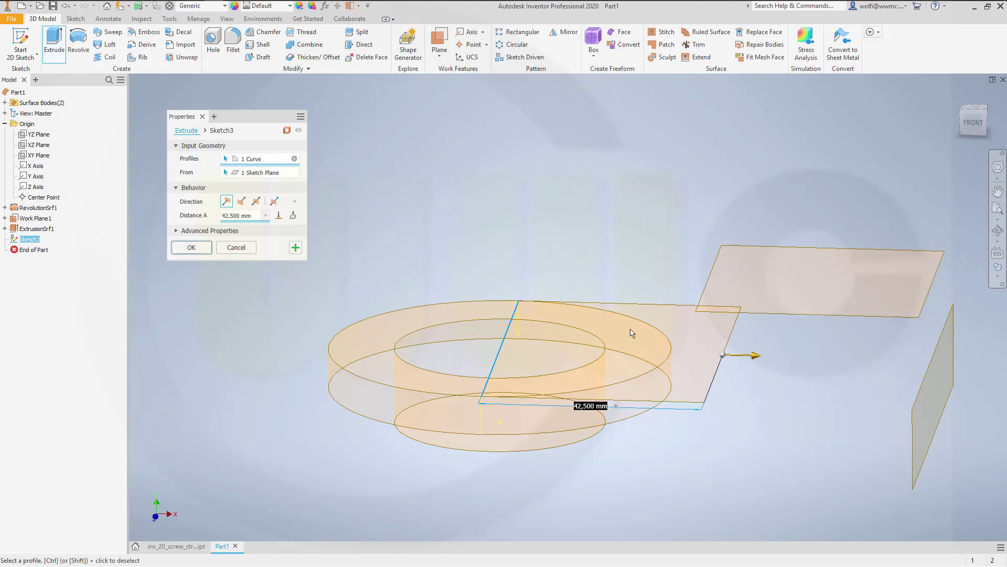
pyautogui.write('30')
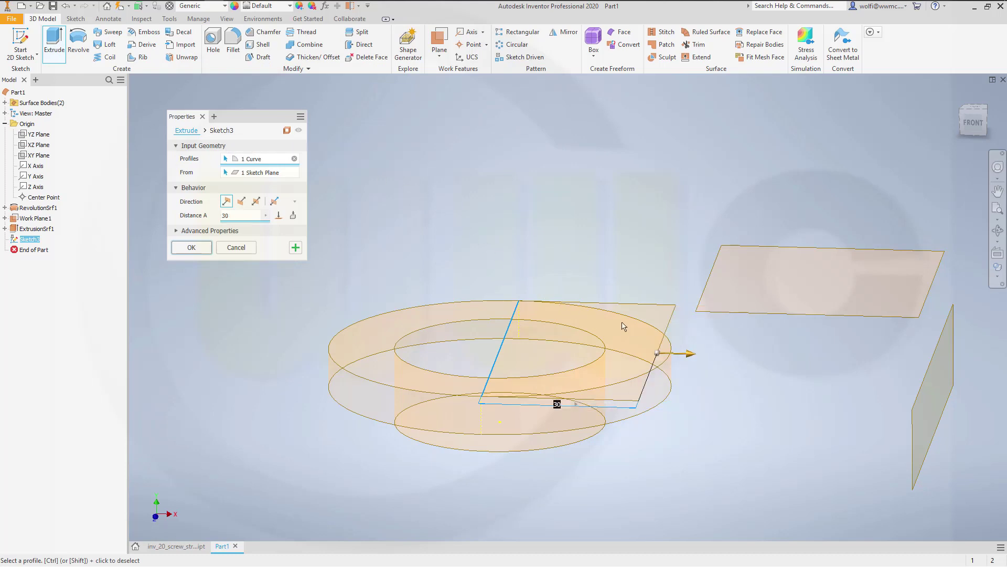
pyautogui.click(191, 247)
# Loft a surface between the facing end edges of the raised strap surface and the strap surface on the cup
pyautogui.keyDown('shift'); pyautogui.moveTo(522, 291); pyautogui.dragTo(709, 284, button='middle'); pyautogui.keyUp('shift')
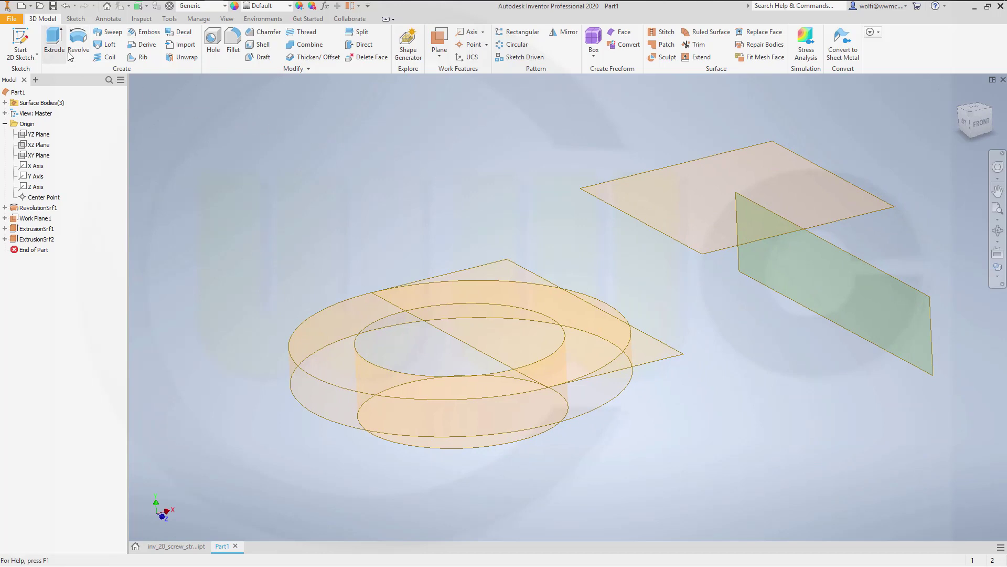
pyautogui.click(108, 45)
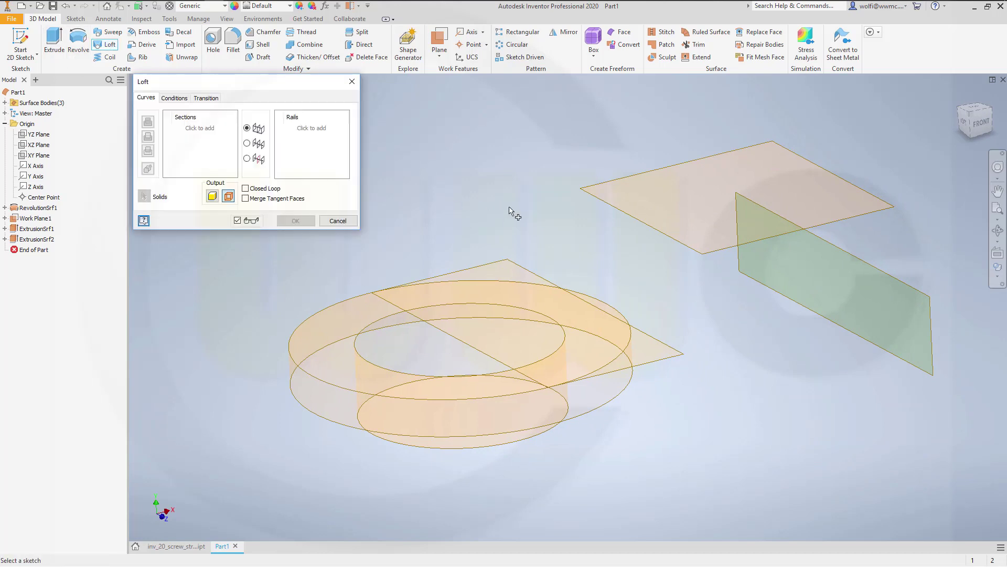
pyautogui.click(588, 193)
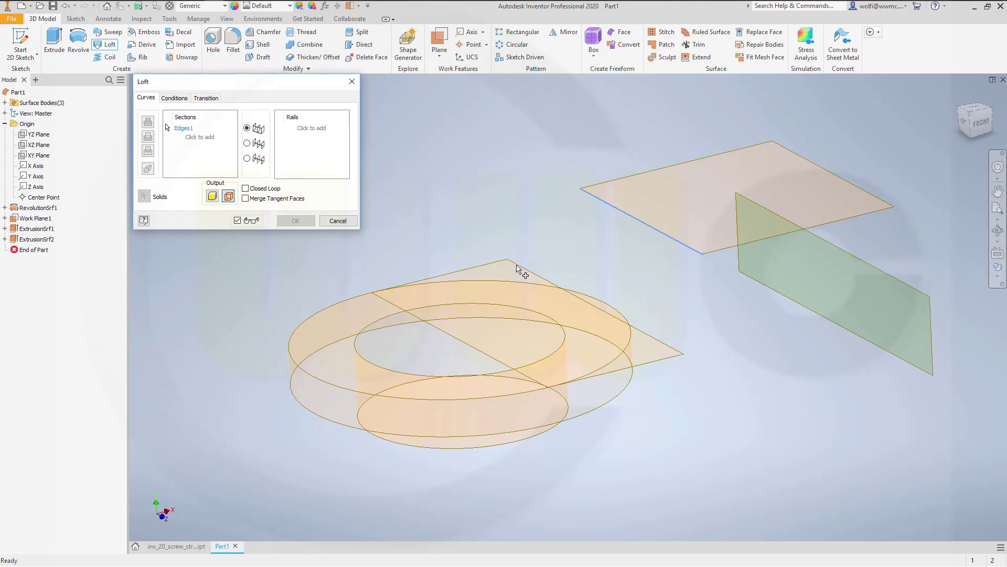
pyautogui.click(187, 137)
pyautogui.click(531, 271)
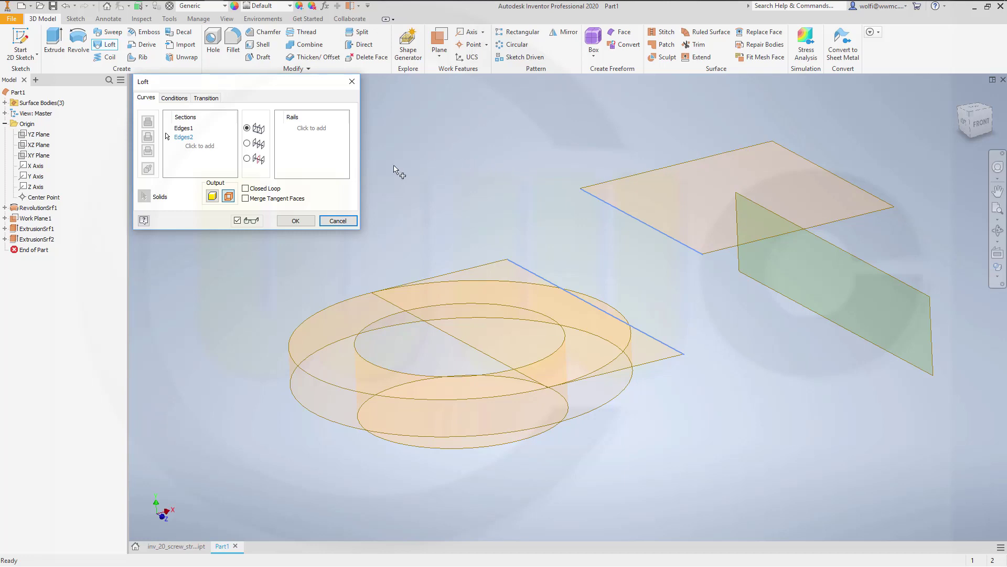
pyautogui.click(230, 198)
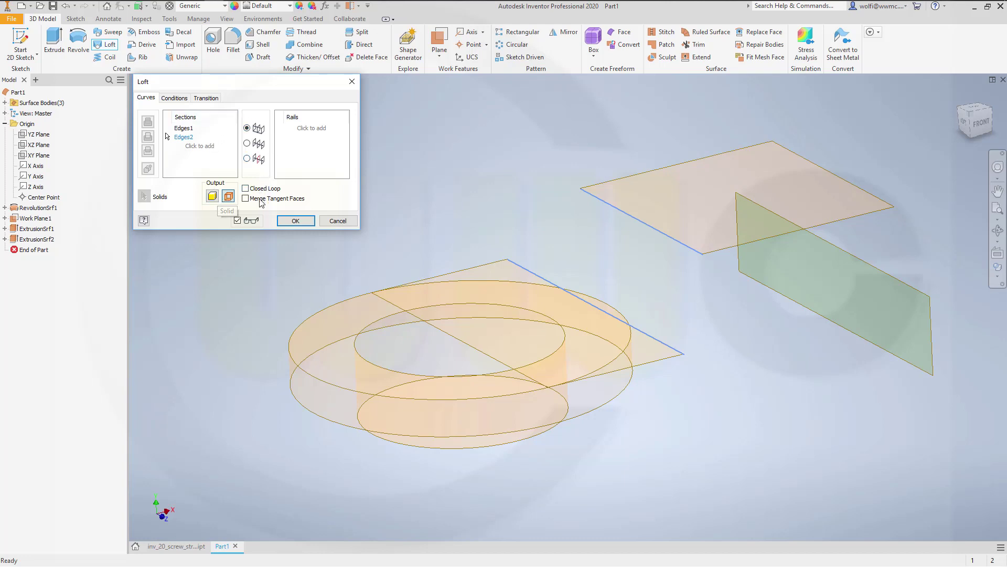
pyautogui.click(295, 221)
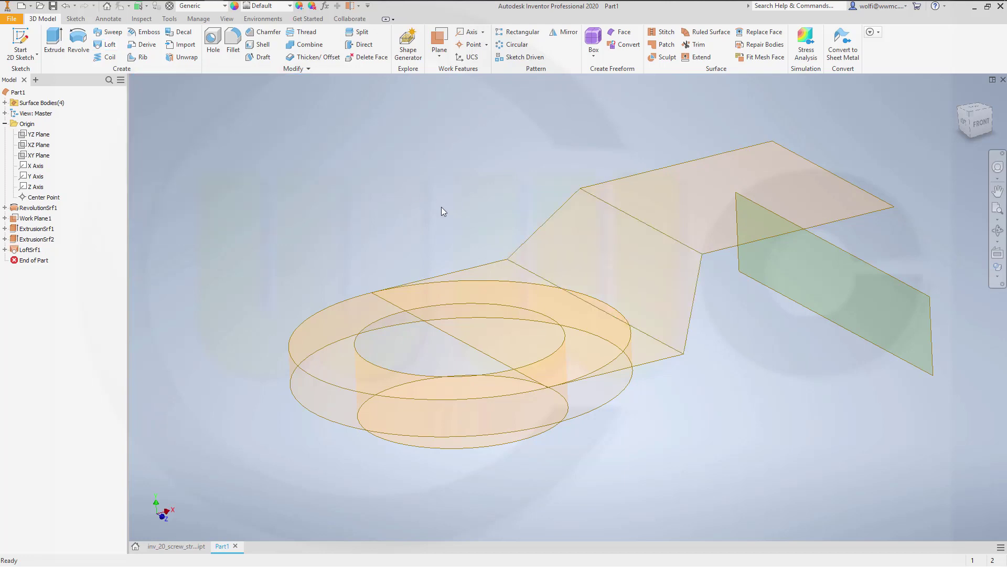
# Stitch the two extruded strap surfaces and the sloped loft between them into one quilt
pyautogui.keyDown('shift'); pyautogui.moveTo(444, 209); pyautogui.dragTo(443, 233, button='middle'); pyautogui.keyUp('shift')
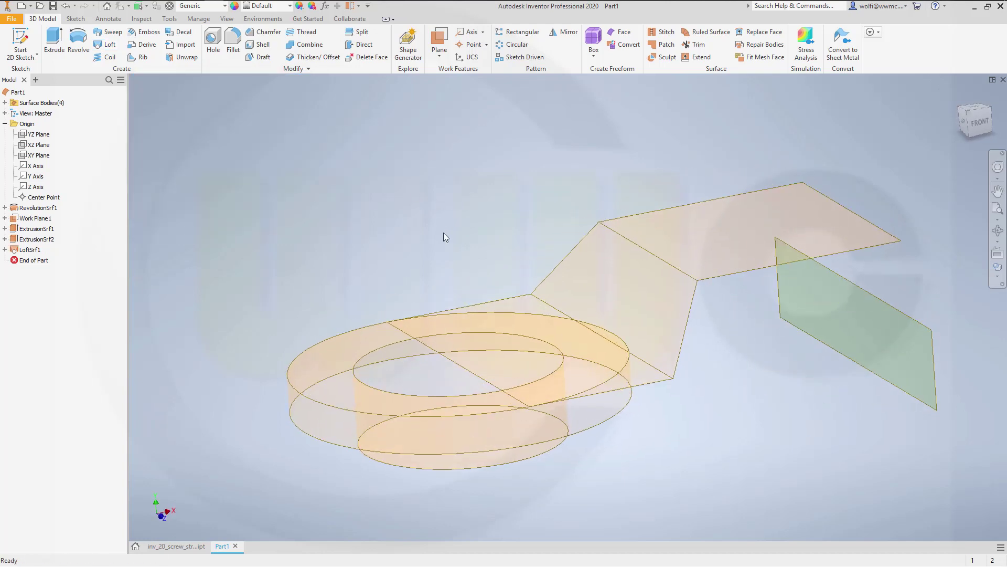
pyautogui.click(662, 32)
pyautogui.click(521, 306)
pyautogui.click(585, 280)
pyautogui.click(651, 235)
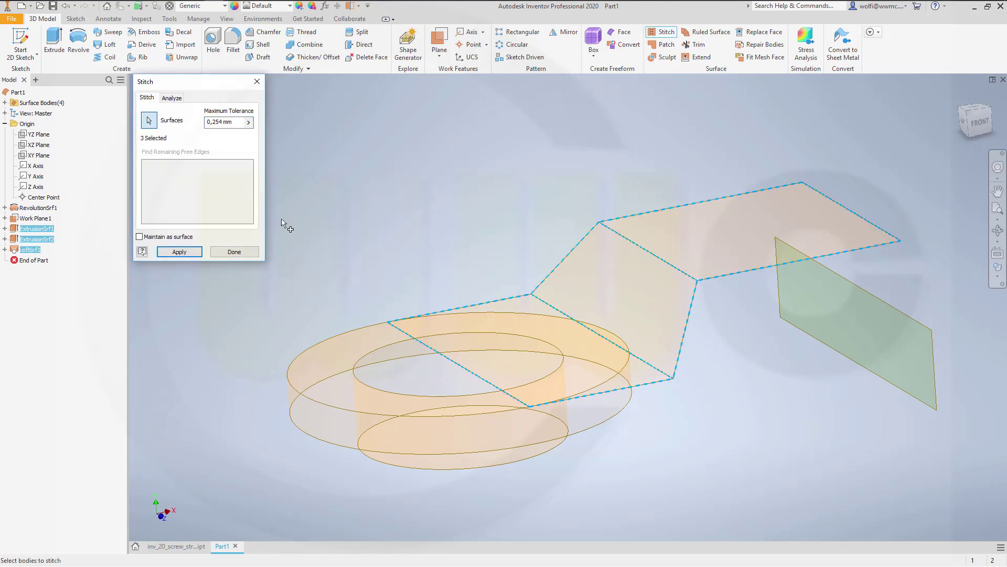
pyautogui.click(179, 252)
pyautogui.click(234, 252)
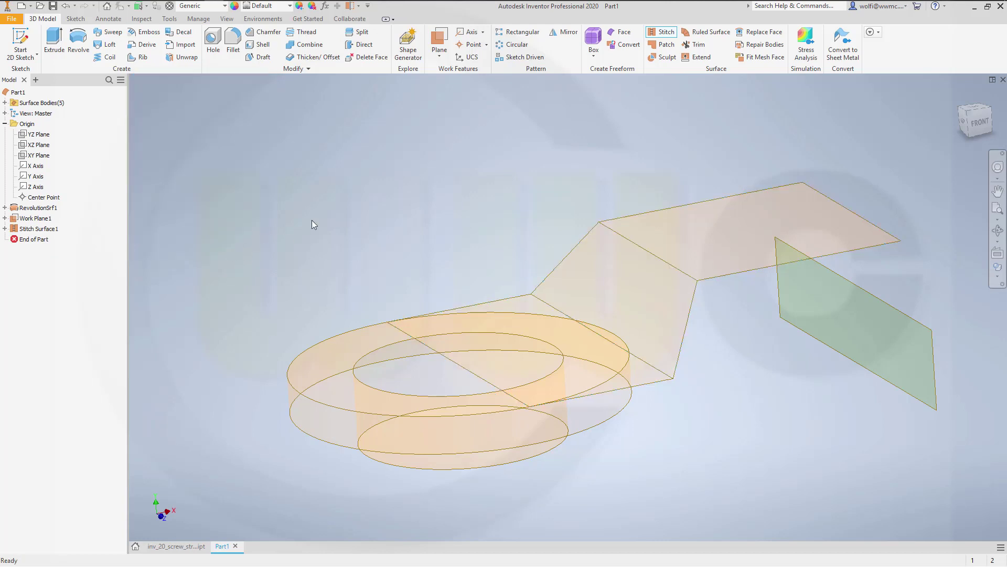
# Fillet the lower and upper bend edges of the stitched strap with a 15 mm radius
pyautogui.click(233, 41)
pyautogui.click(240, 127)
pyautogui.write('15')
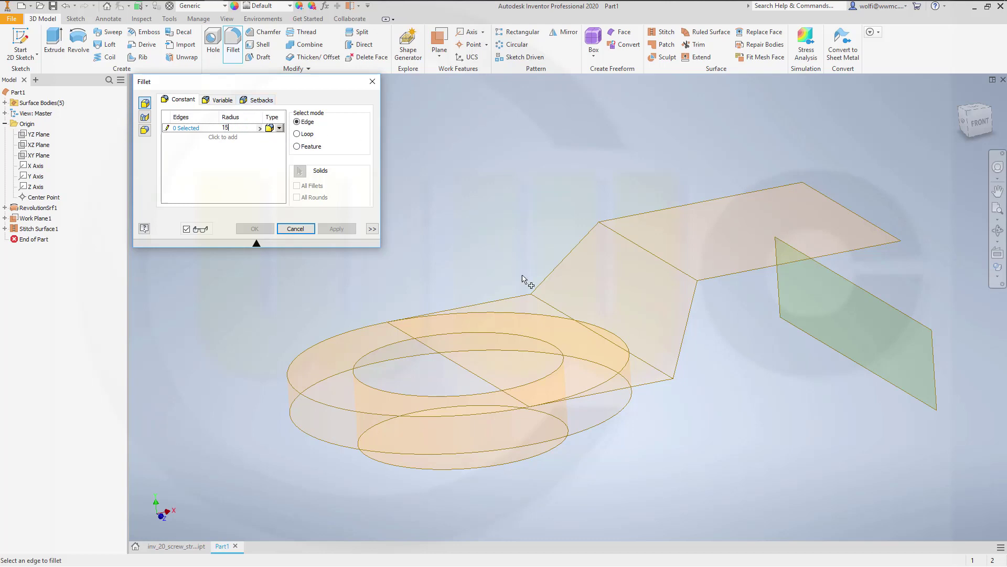
pyautogui.click(540, 302)
pyautogui.click(611, 230)
pyautogui.click(255, 228)
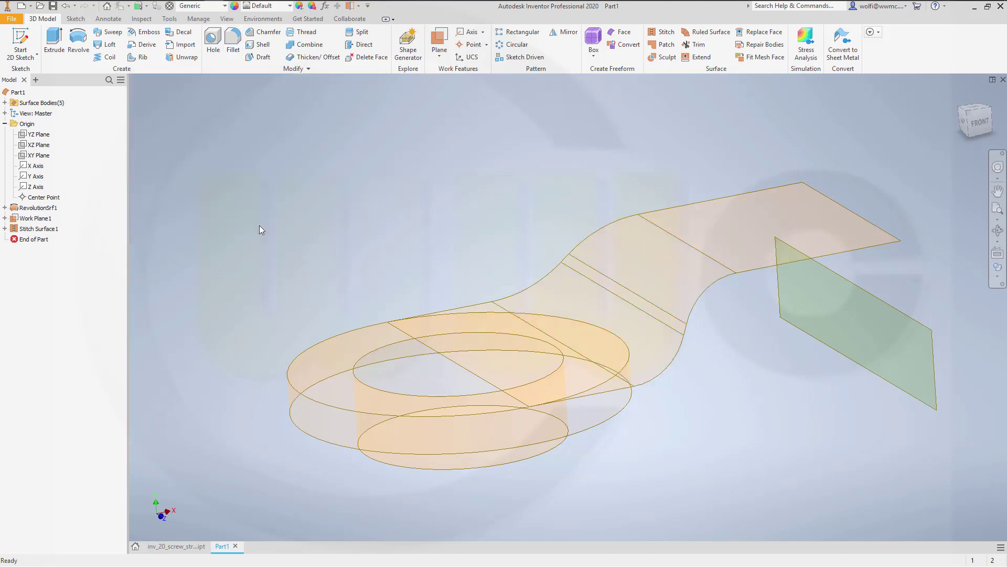
# Offset the whole strap quilt 7 mm downward with surface output
pyautogui.keyDown('shift'); pyautogui.moveTo(553, 212); pyautogui.dragTo(483, 219, button='middle'); pyautogui.keyUp('shift')
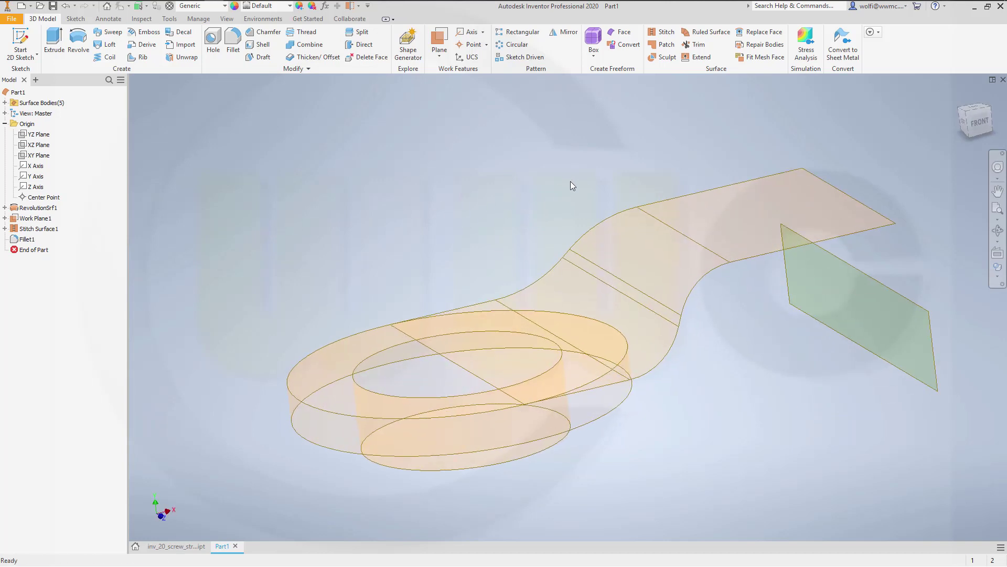
pyautogui.click(310, 57)
pyautogui.click(199, 190)
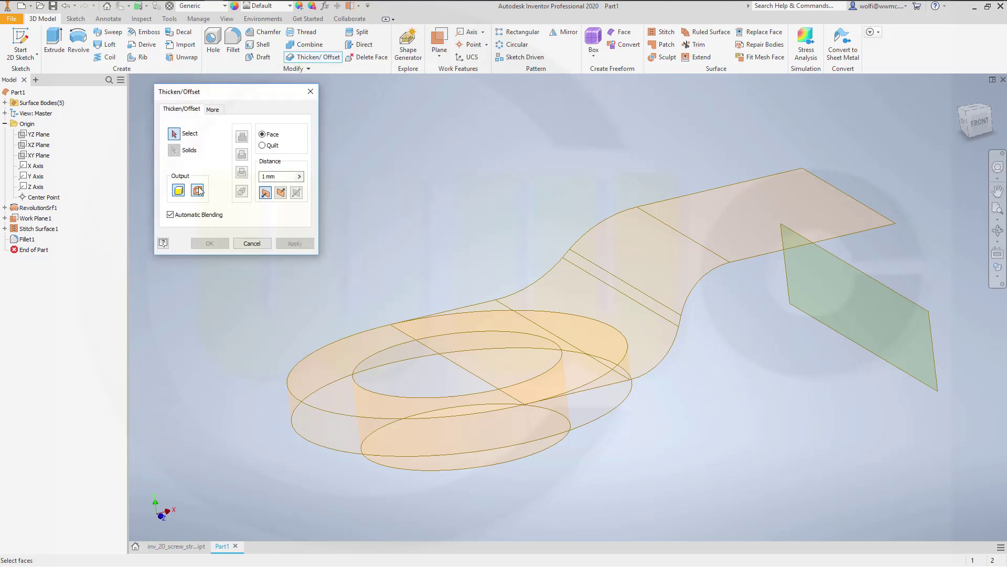
pyautogui.click(263, 145)
pyautogui.click(690, 217)
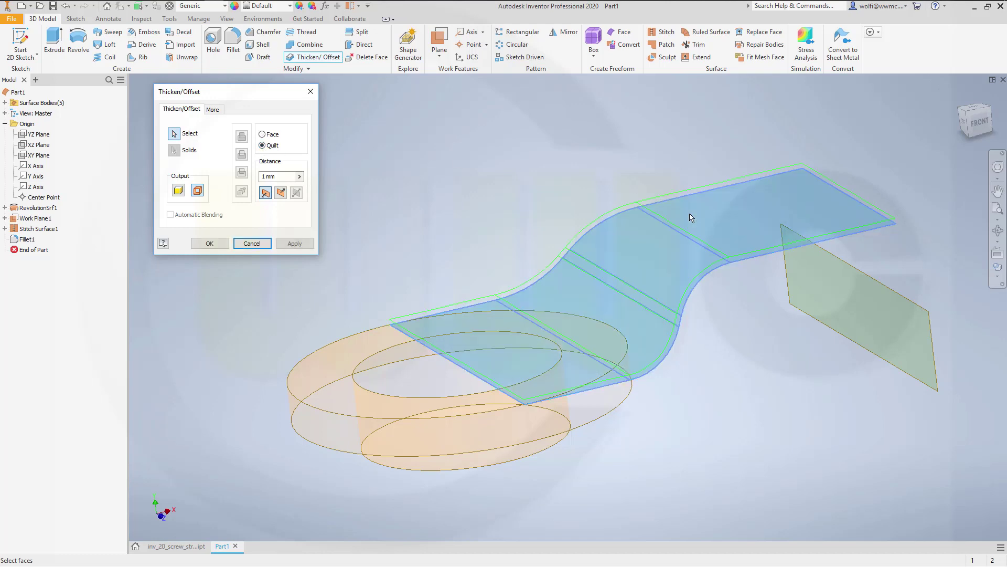
pyautogui.keyDown('shift'); pyautogui.moveTo(727, 371); pyautogui.dragTo(687, 357, button='middle'); pyautogui.keyUp('shift')
pyautogui.click(278, 193)
pyautogui.click(268, 176)
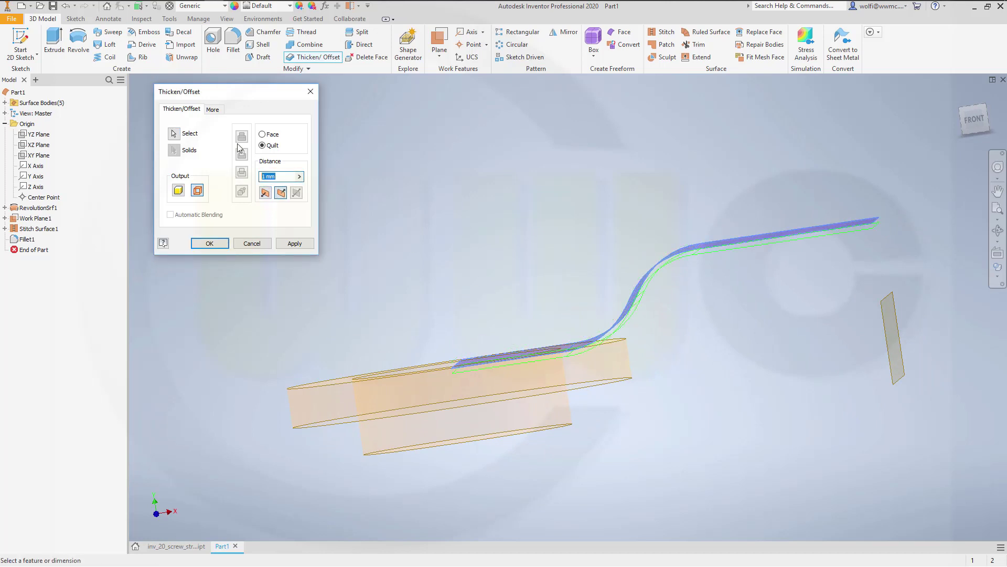
pyautogui.write('7')
pyautogui.press('Return')
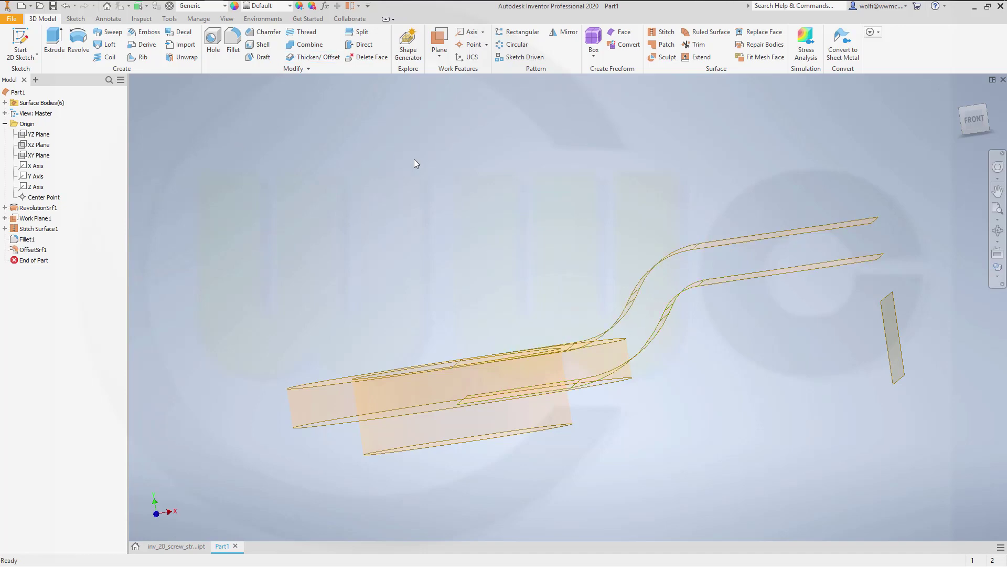
# Start a sketch on the XZ plane and draw a lengthwise rectangle from inside the cup to beyond the strap's upper bend
pyautogui.keyDown('shift'); pyautogui.moveTo(577, 263); pyautogui.dragTo(598, 270, button='middle'); pyautogui.keyUp('shift')
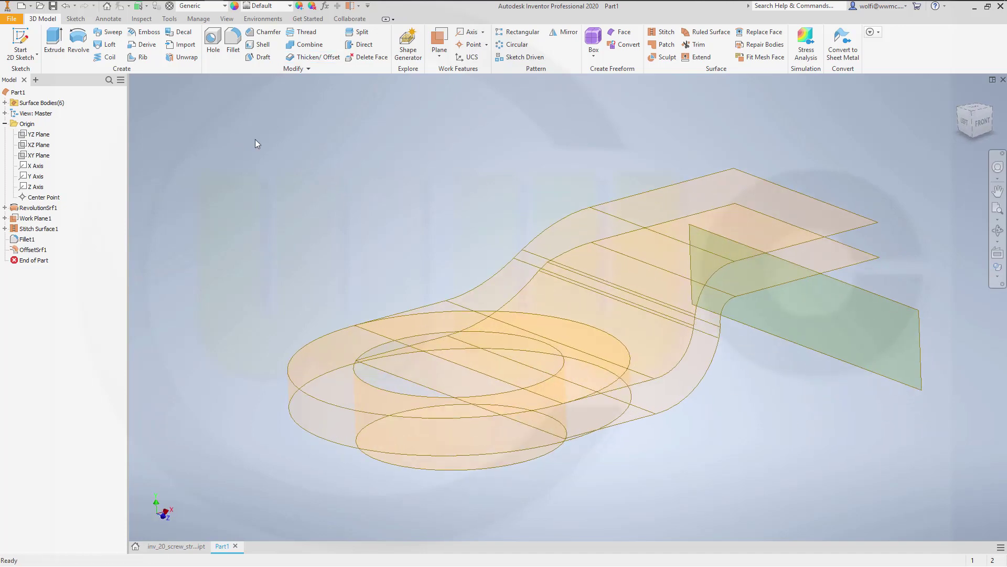
pyautogui.click(22, 41)
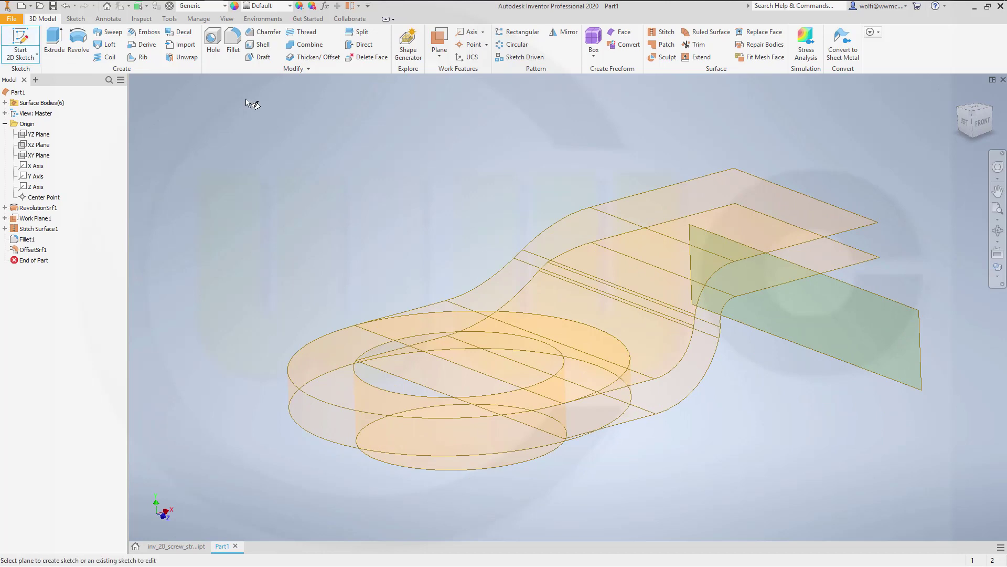
pyautogui.click(39, 145)
pyautogui.click(132, 40)
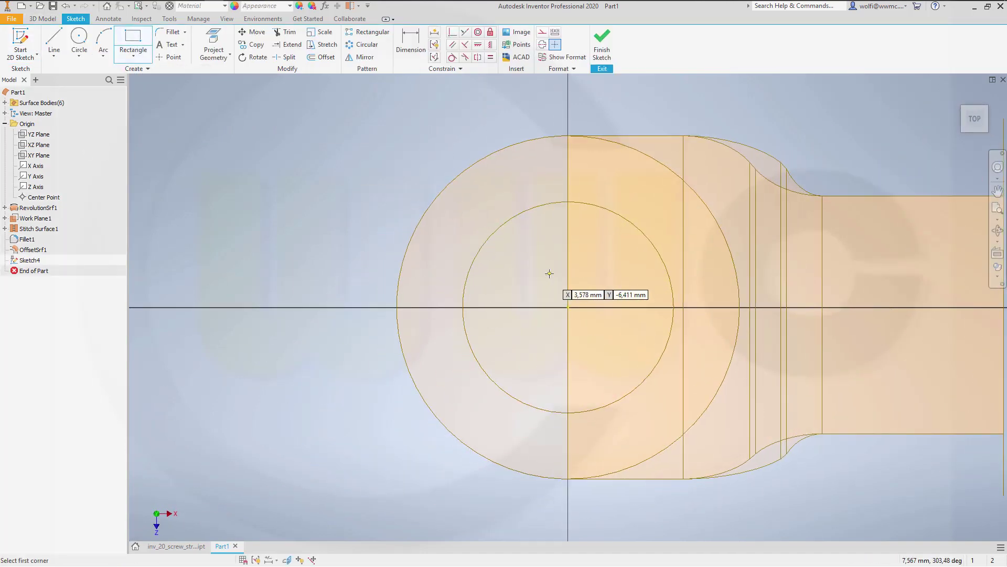
pyautogui.click(608, 270)
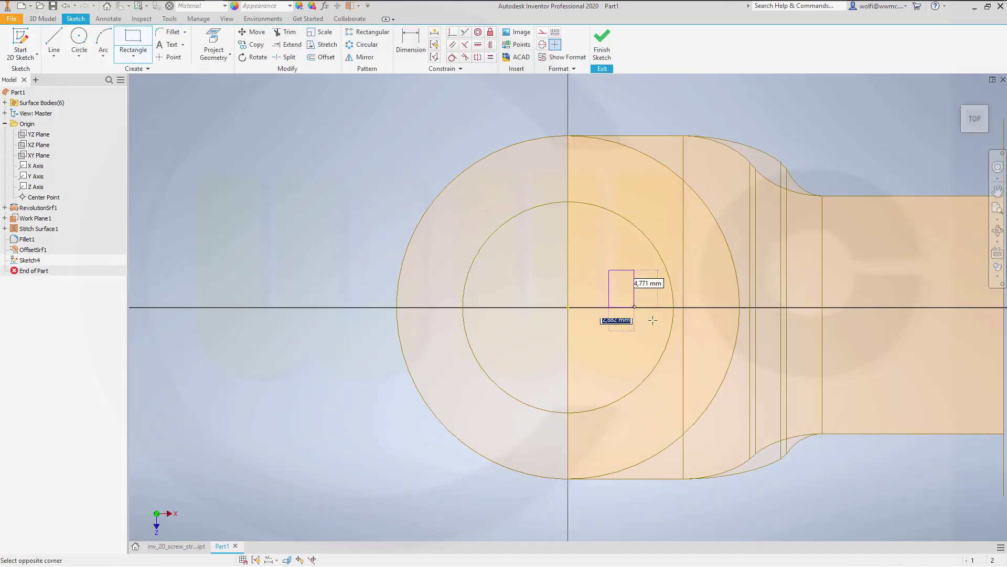
pyautogui.click(862, 349)
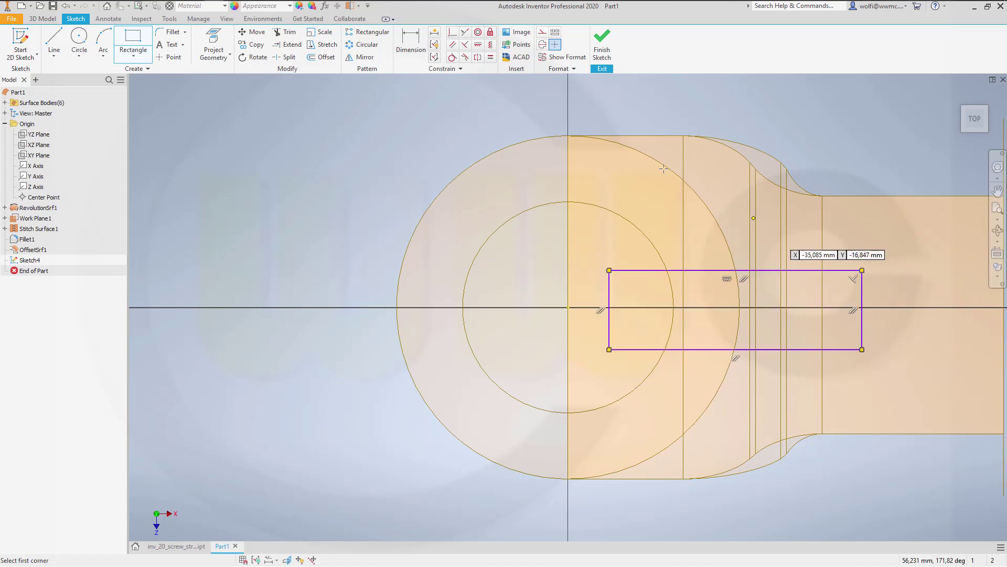
# Dimension the distance between the rectangle's two long sides as 12 mm
pyautogui.click(408, 38)
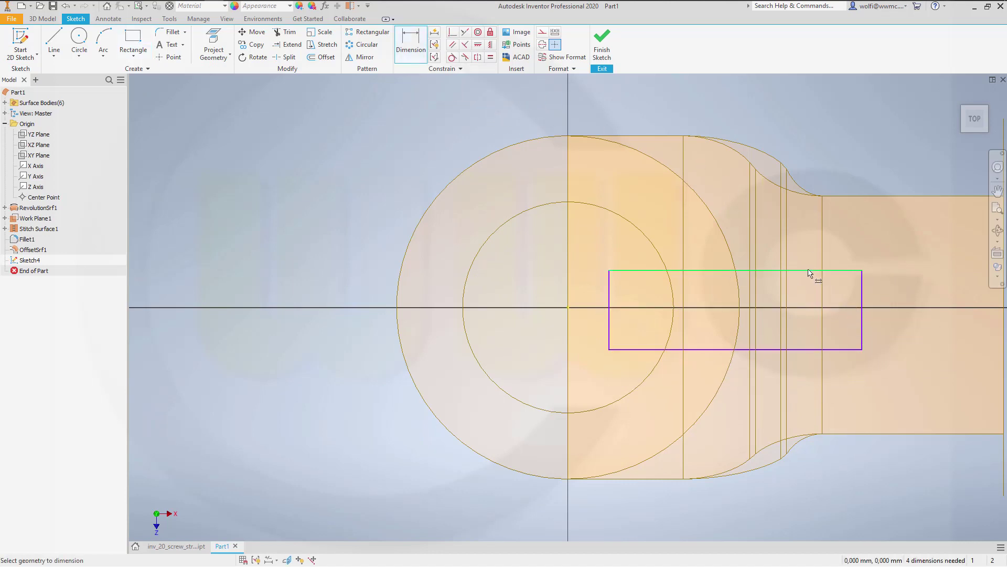
pyautogui.click(812, 271)
pyautogui.click(813, 349)
pyautogui.click(874, 310)
pyautogui.write('12')
pyautogui.press('Return')
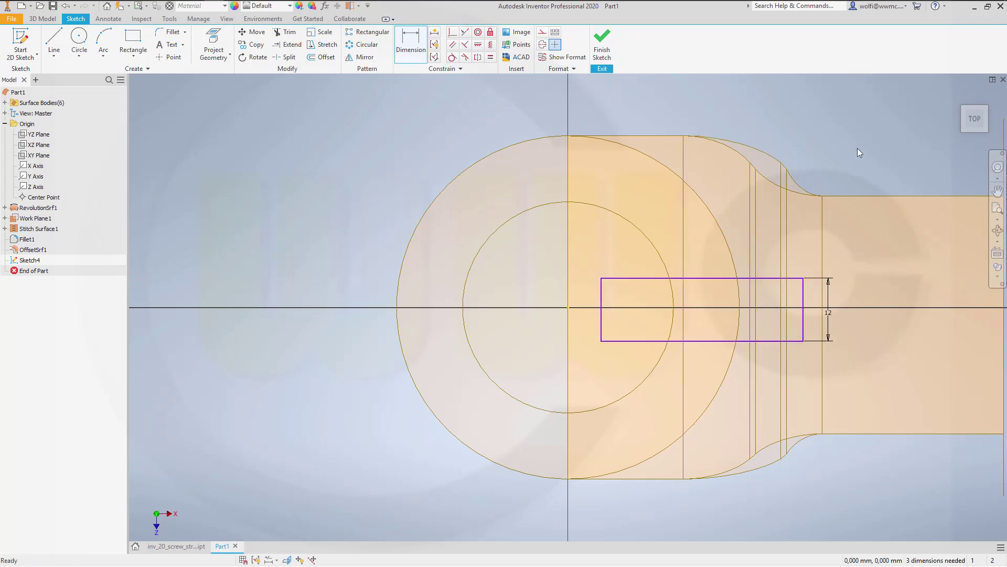
pyautogui.press('Escape')
# Align the midpoint of the rectangle's short side inside the cup horizontally with the origin
pyautogui.click(478, 46)
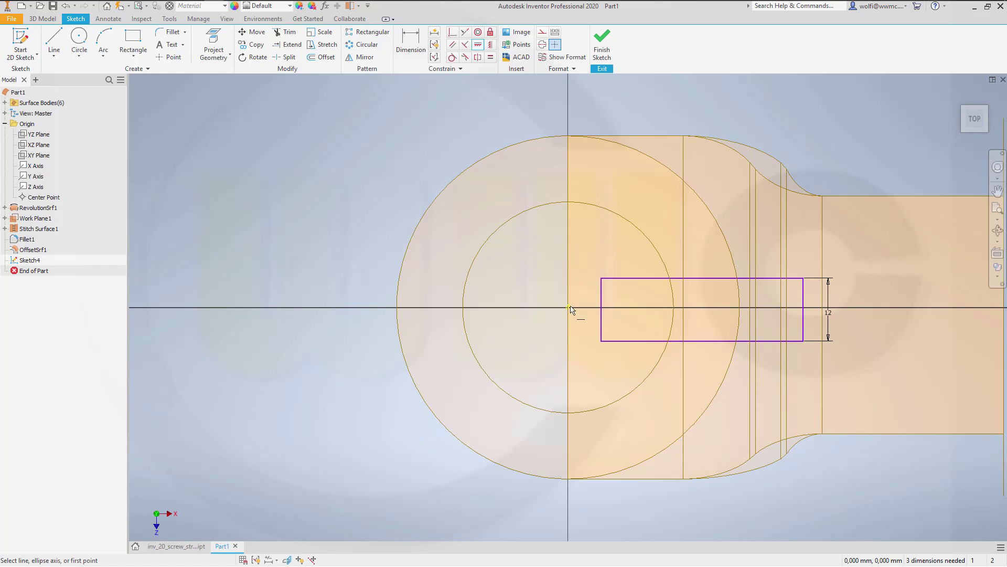
pyautogui.click(569, 308)
pyautogui.click(601, 310)
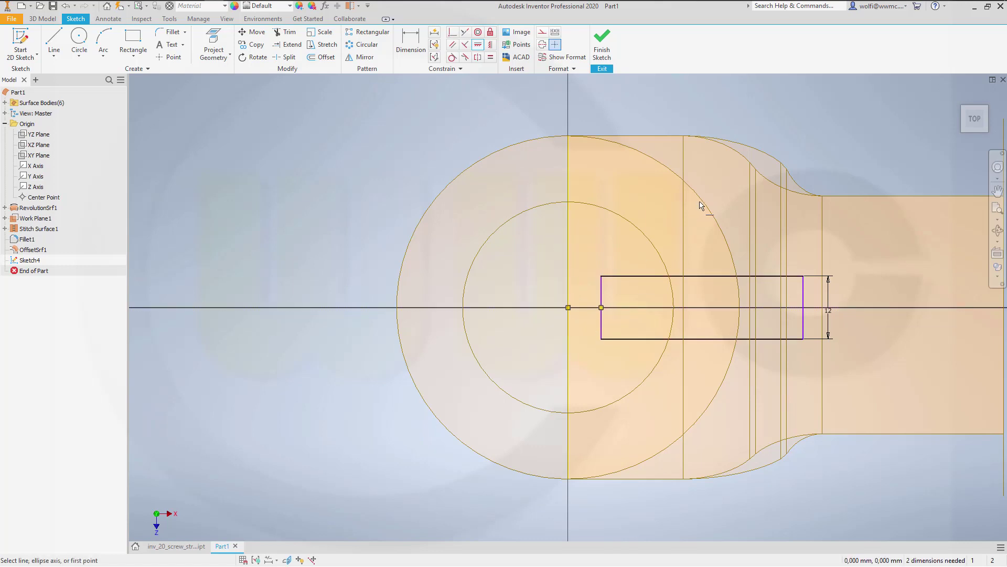
# Project the strap's upper bend edge as a construction line, make the rectangle's far short side collinear with it, and finish the sketch
pyautogui.click(213, 48)
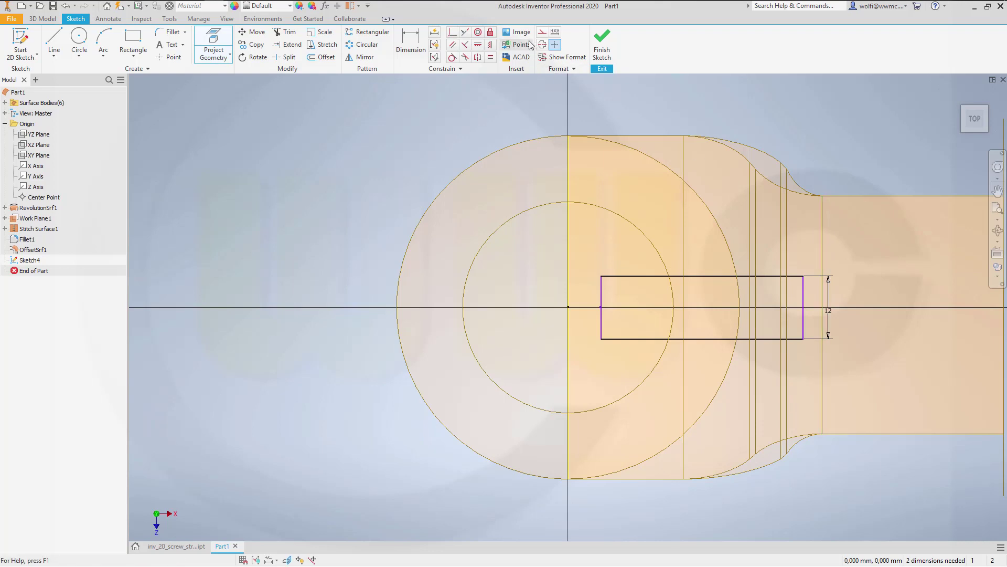
pyautogui.click(542, 31)
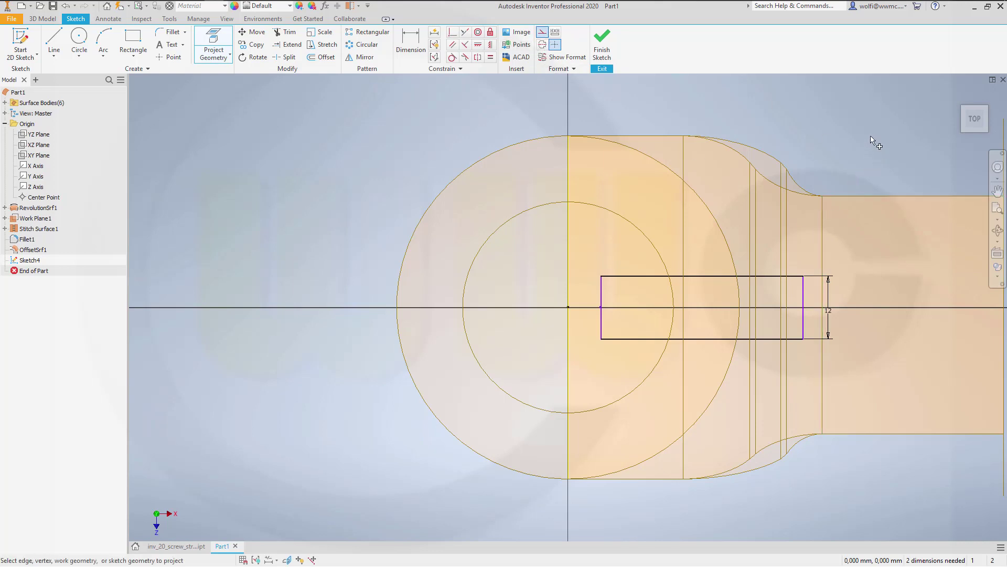
pyautogui.moveTo(855, 163)
pyautogui.keyDown('shift'); pyautogui.mouseDown(button='middle')
pyautogui.moveTo(807, 189)
pyautogui.moveTo(813, 170)
pyautogui.mouseUp(button='middle'); pyautogui.keyUp('shift')
pyautogui.click(465, 31)
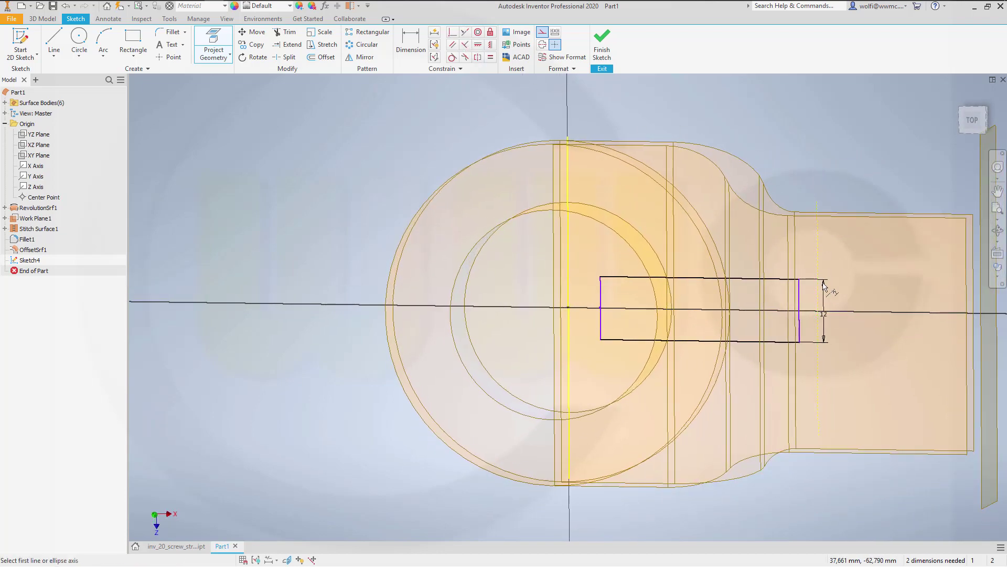
pyautogui.click(799, 296)
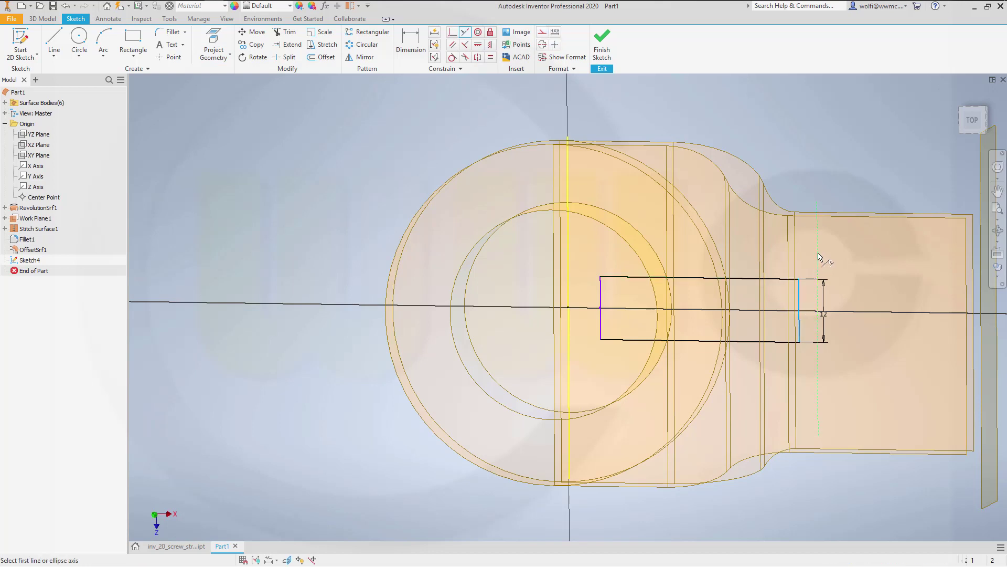
pyautogui.click(817, 260)
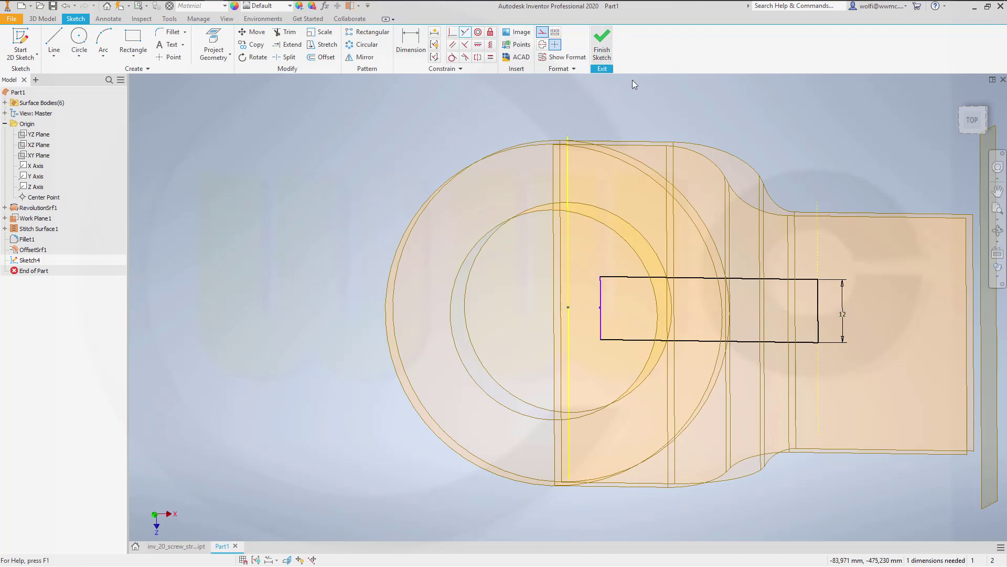
pyautogui.click(603, 43)
# Extrude the 12 mm wide rectangle 40 mm upward through both strap layers as a surface
pyautogui.keyDown('shift'); pyautogui.moveTo(624, 295); pyautogui.dragTo(640, 232, button='middle'); pyautogui.keyUp('shift')
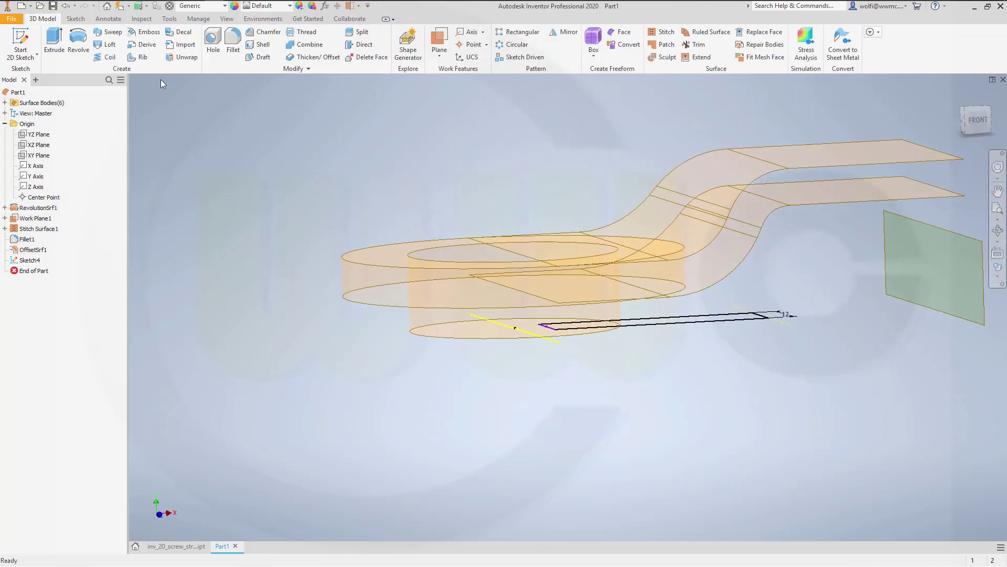
pyautogui.click(54, 42)
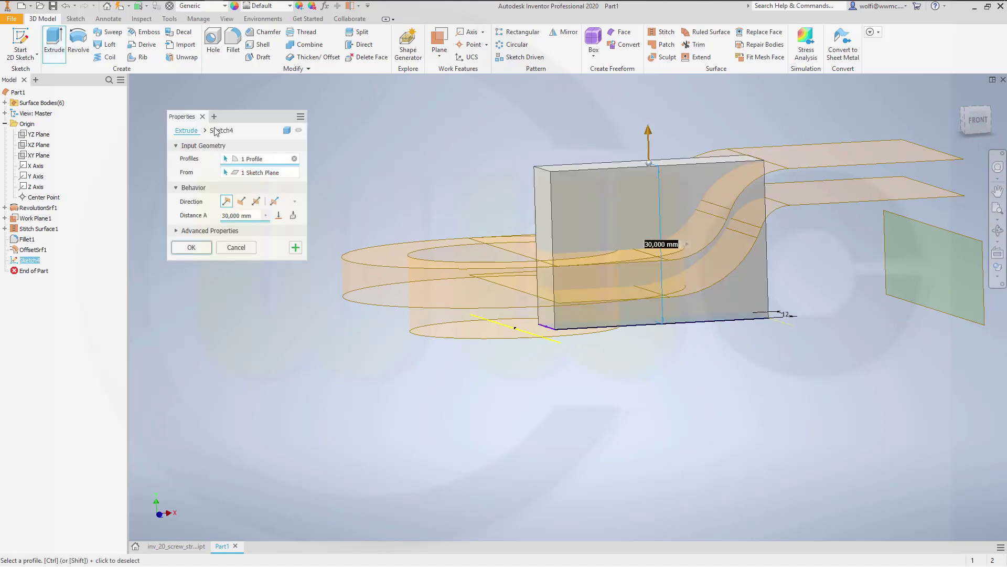
pyautogui.click(288, 131)
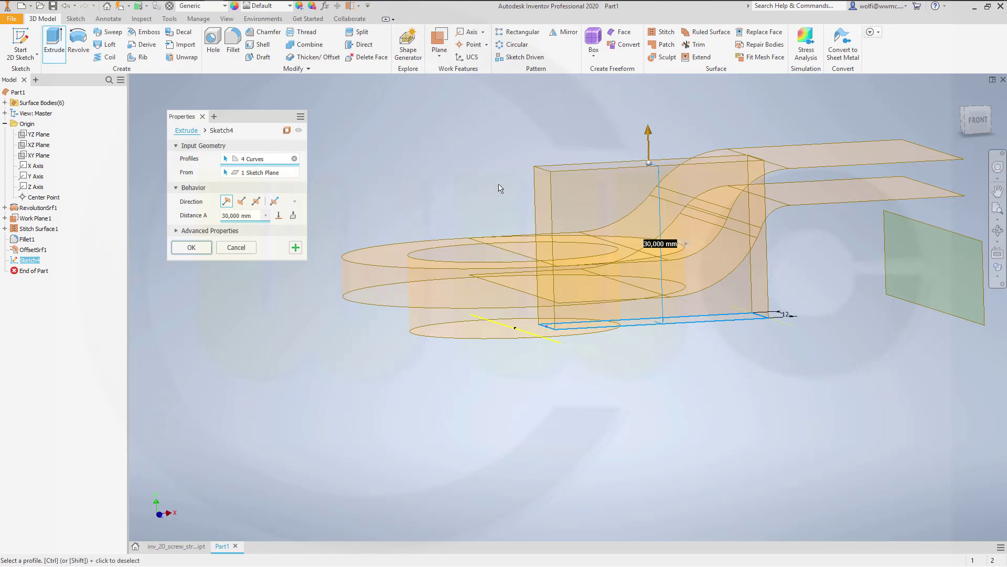
pyautogui.write('40')
pyautogui.press('Return')
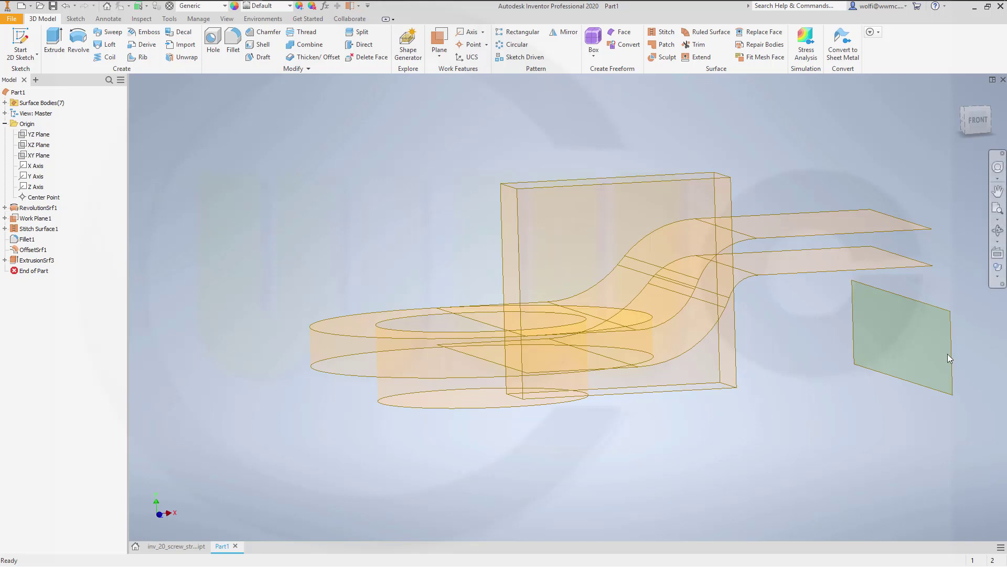
# Hide the work plane at the strap's end and the revolved cup surface
pyautogui.click(951, 359)
pyautogui.rightClick(952, 360)
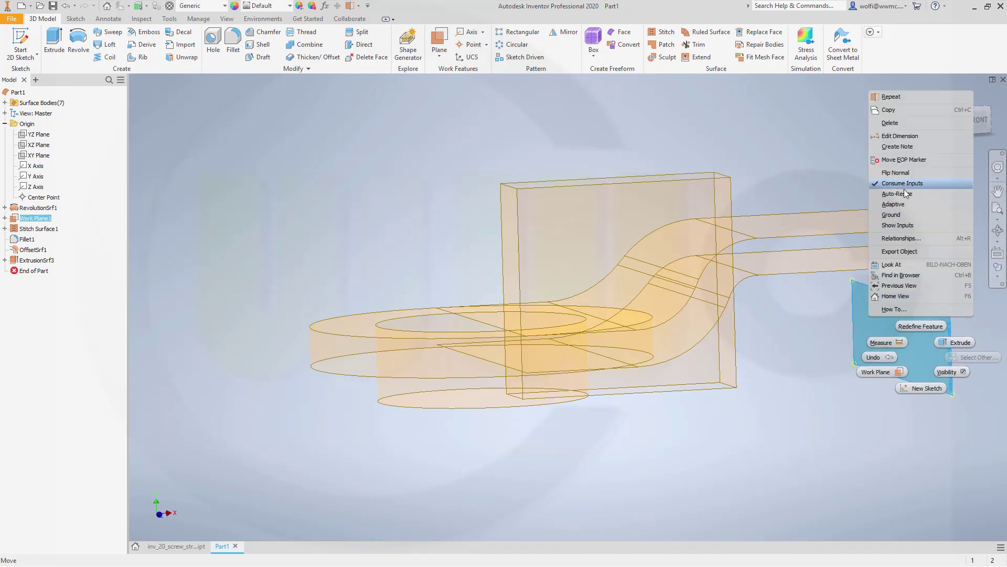
pyautogui.click(949, 373)
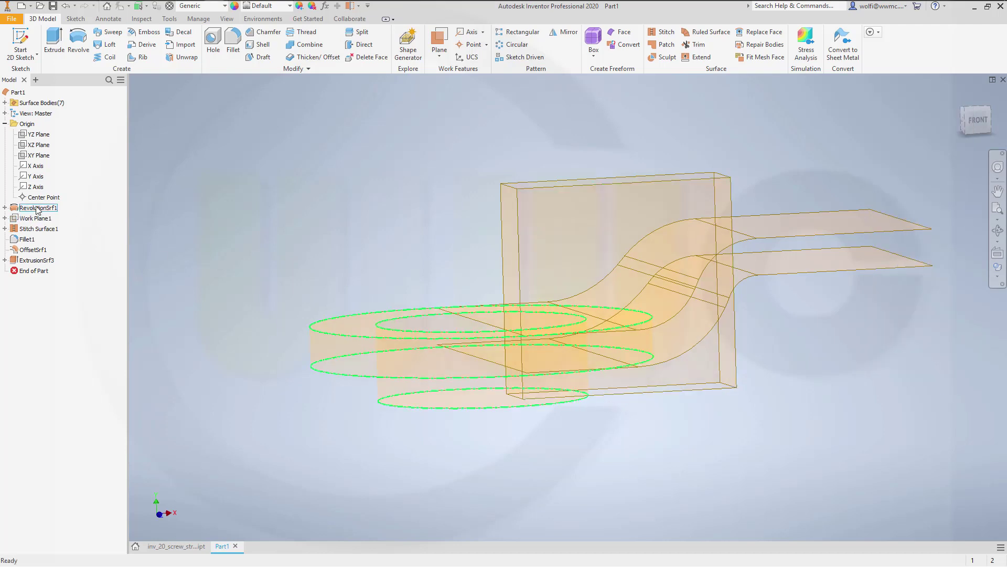
pyautogui.click(5, 103)
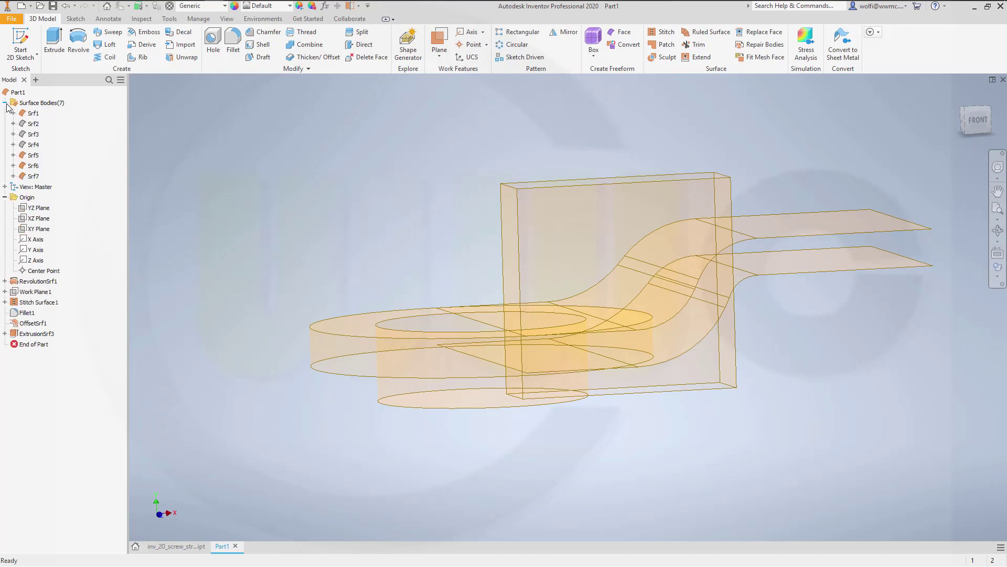
pyautogui.rightClick(34, 115)
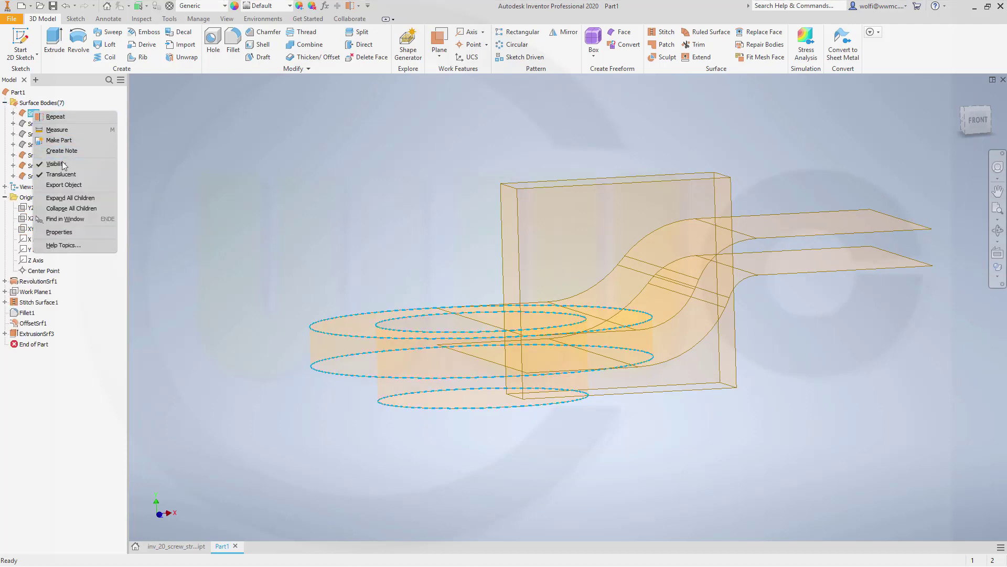
pyautogui.click(104, 165)
pyautogui.keyDown('shift'); pyautogui.moveTo(344, 235); pyautogui.dragTo(325, 227, button='middle'); pyautogui.keyUp('shift')
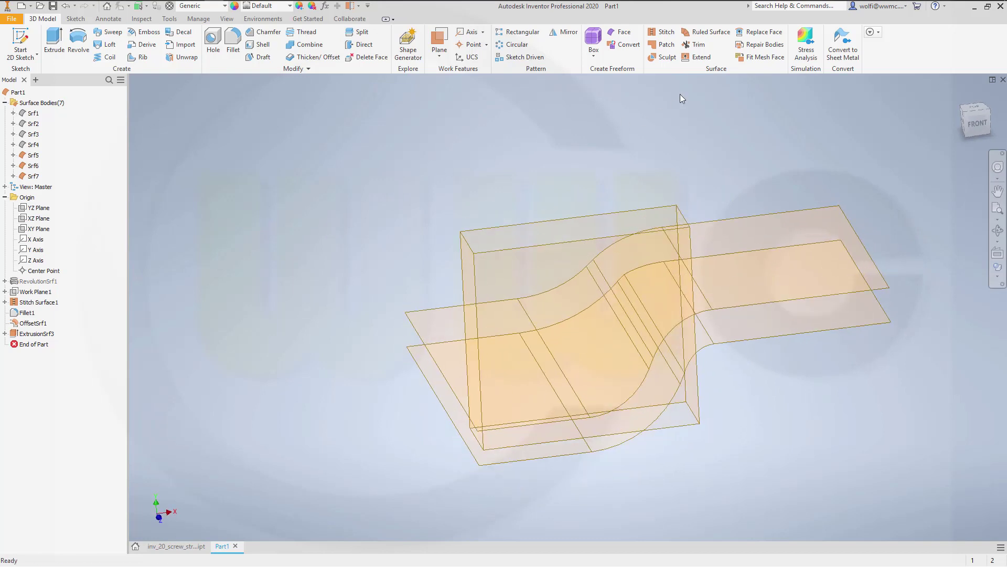
# Trim away the part of the extruded box surface above the upper strap surface
pyautogui.click(696, 45)
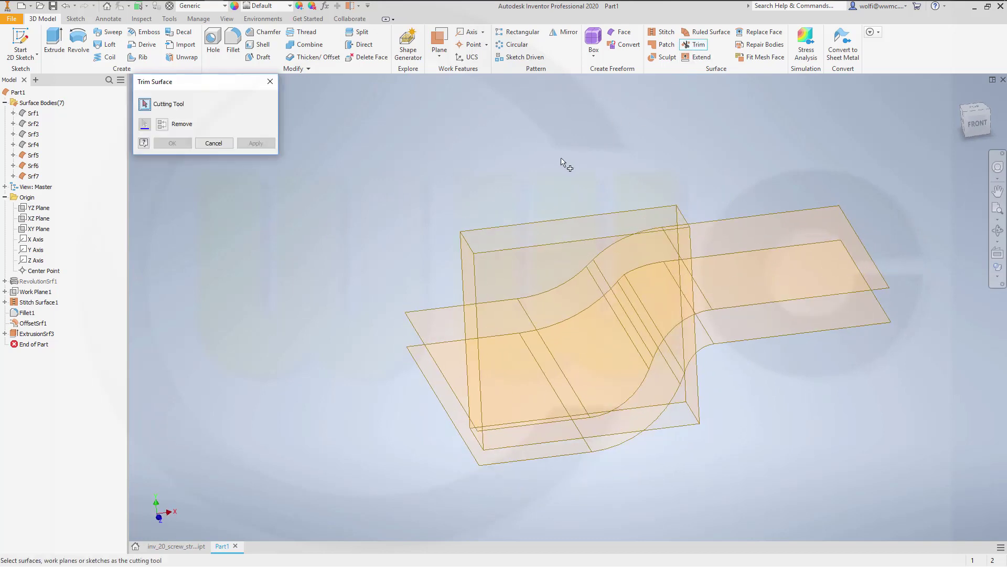
pyautogui.keyDown('shift'); pyautogui.moveTo(564, 164); pyautogui.dragTo(536, 150, button='middle'); pyautogui.keyUp('shift')
pyautogui.click(743, 241)
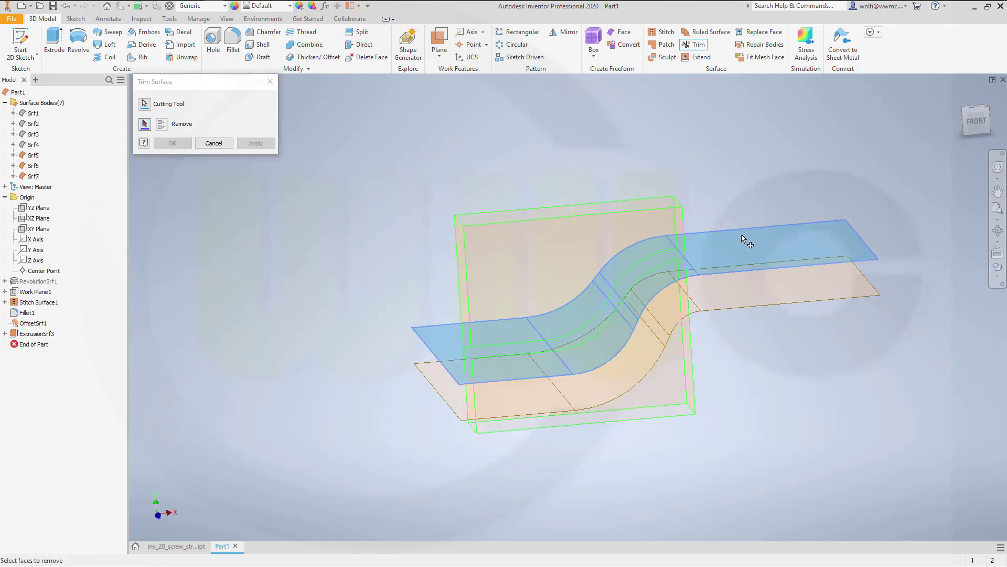
pyautogui.click(568, 239)
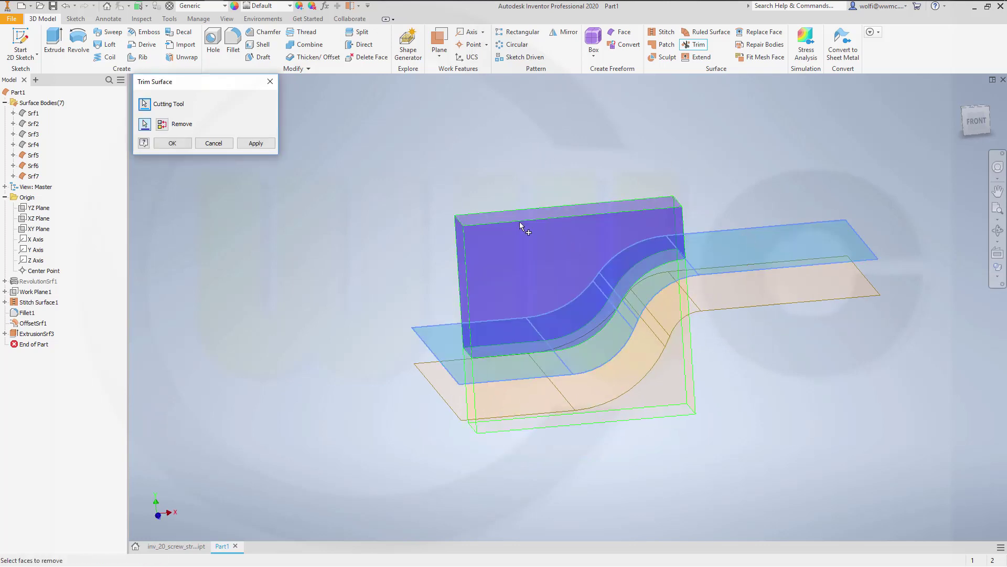
pyautogui.click(255, 145)
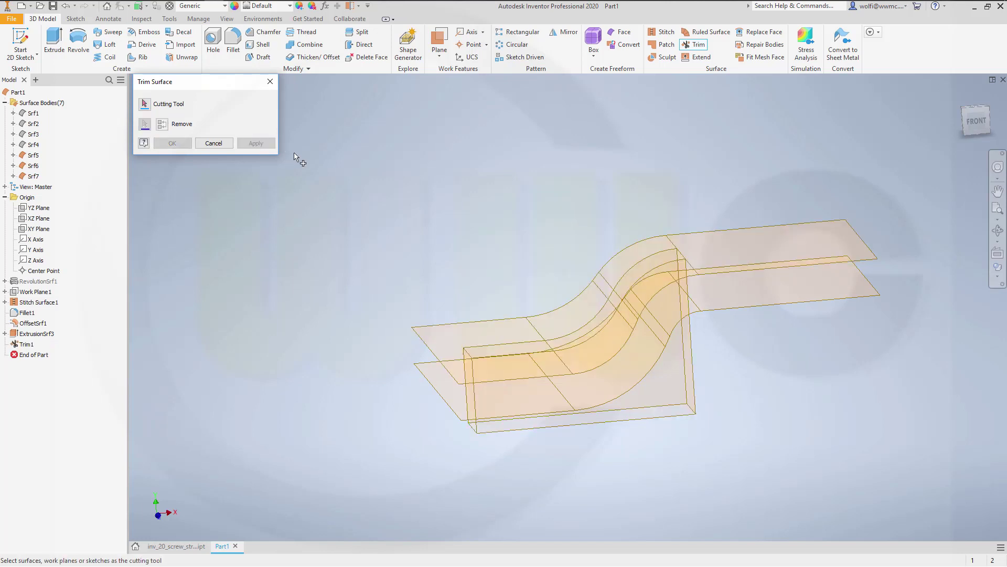
# Trim away the part of the extruded box surface below the lower strap surface
pyautogui.click(753, 307)
pyautogui.click(688, 393)
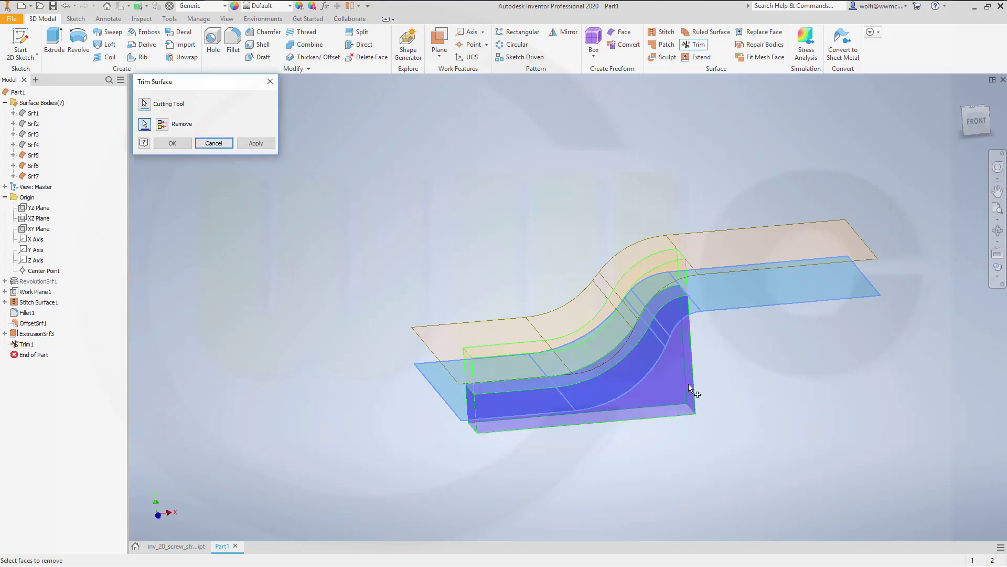
pyautogui.click(256, 145)
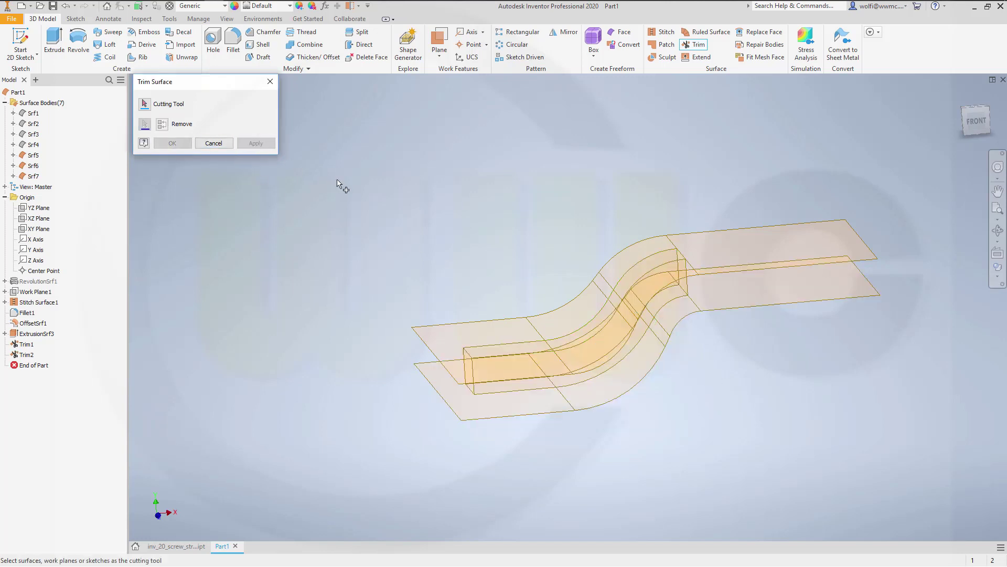
# Trim the lower strap surface with the box walls, removing everything outside the slot outline
pyautogui.keyDown('shift'); pyautogui.moveTo(439, 234); pyautogui.dragTo(418, 226, button='middle'); pyautogui.keyUp('shift')
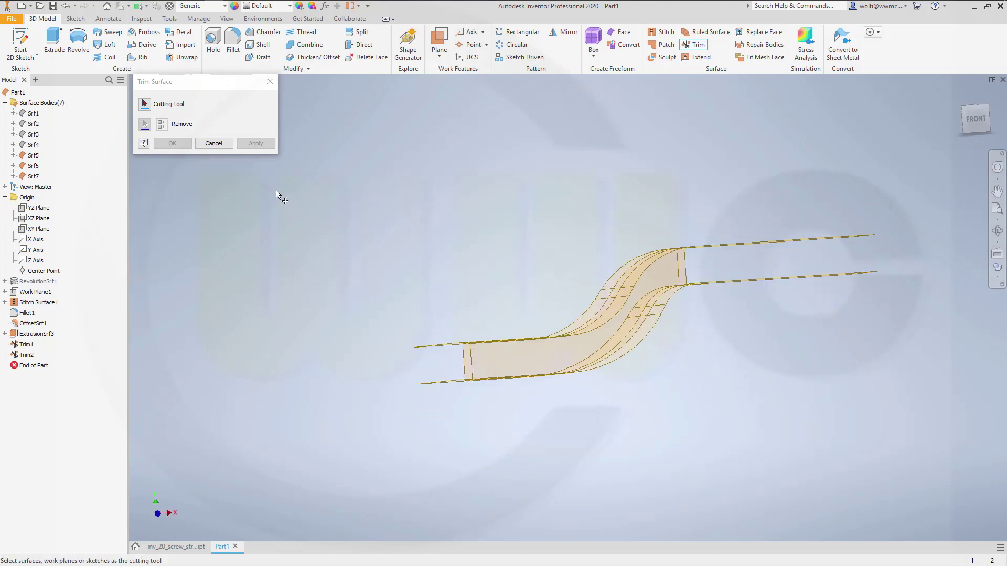
pyautogui.click(487, 367)
pyautogui.keyDown('shift'); pyautogui.moveTo(760, 453); pyautogui.dragTo(733, 397, button='middle'); pyautogui.keyUp('shift')
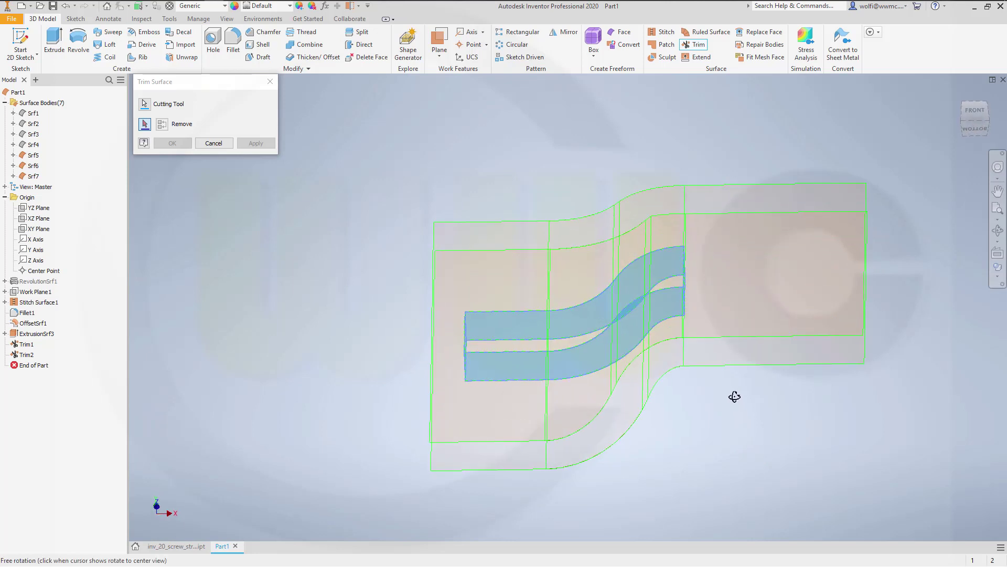
pyautogui.click(490, 289)
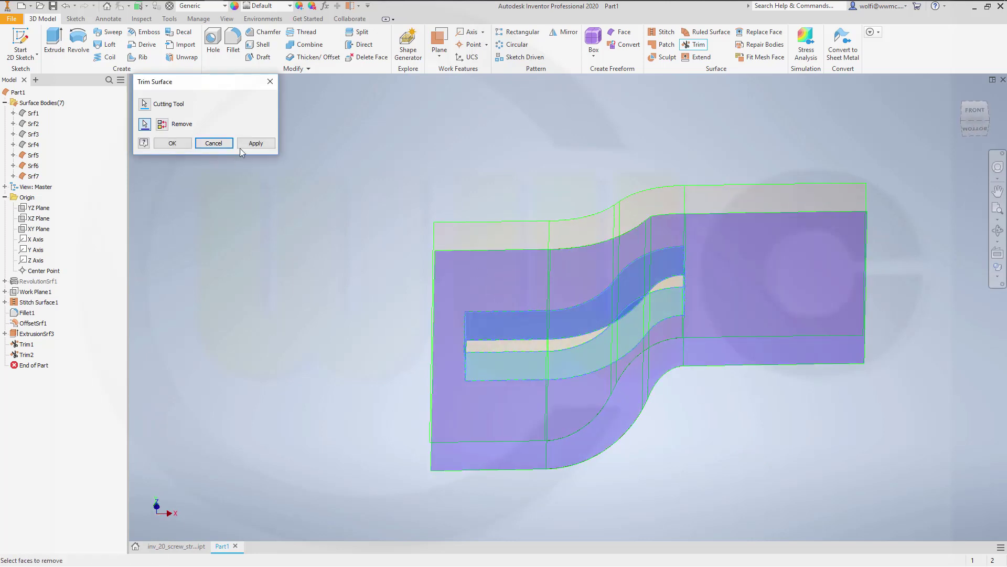
pyautogui.click(255, 144)
# Trim the upper strap surface with the box walls, removing the area inside the slot outline
pyautogui.moveTo(432, 205)
pyautogui.keyDown('shift'); pyautogui.mouseDown(button='middle')
pyautogui.moveTo(436, 231)
pyautogui.moveTo(439, 215)
pyautogui.moveTo(427, 209)
pyautogui.mouseUp(button='middle'); pyautogui.keyUp('shift')
pyautogui.click(502, 363)
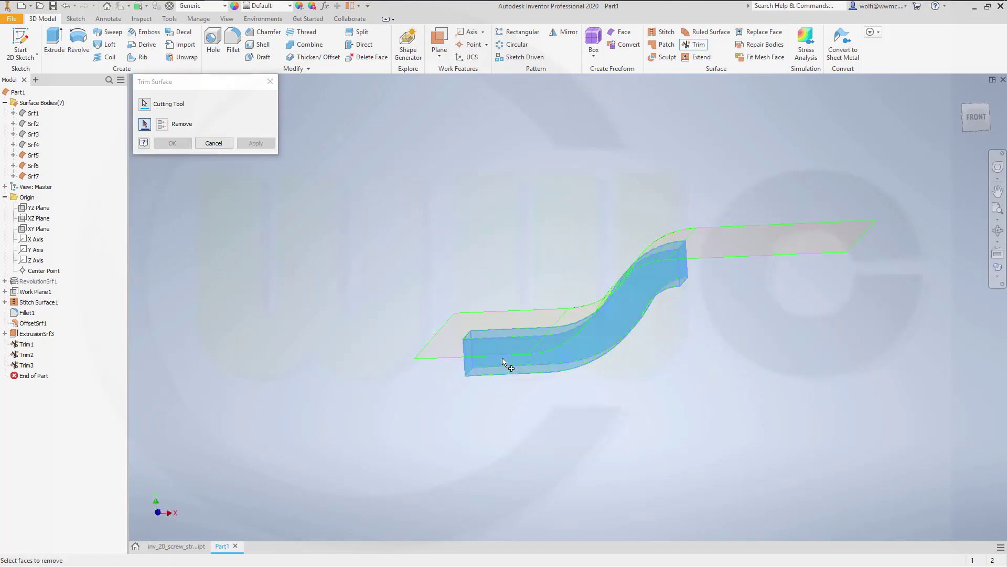
pyautogui.keyDown('shift'); pyautogui.moveTo(487, 231); pyautogui.dragTo(494, 263, button='middle'); pyautogui.keyUp('shift')
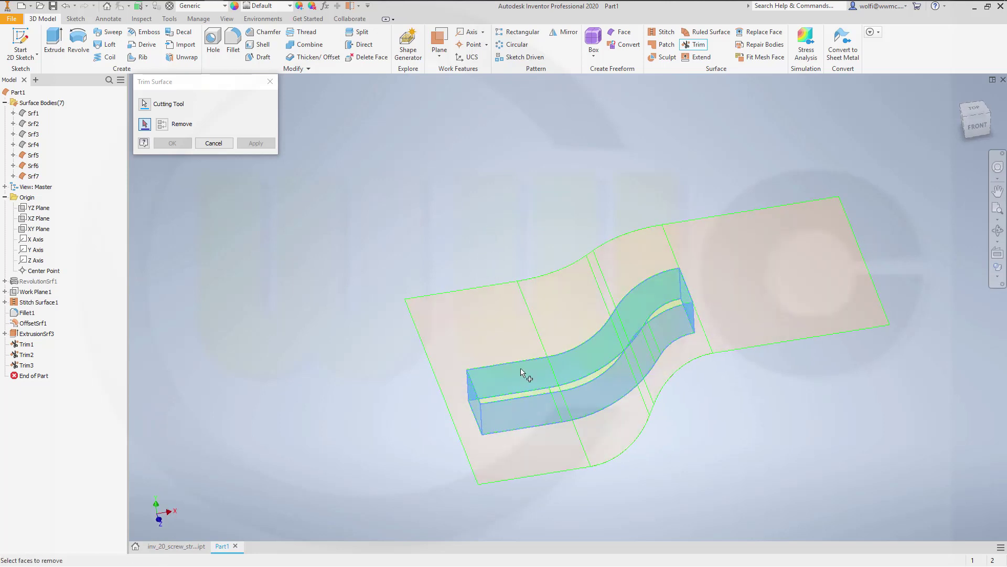
pyautogui.click(520, 381)
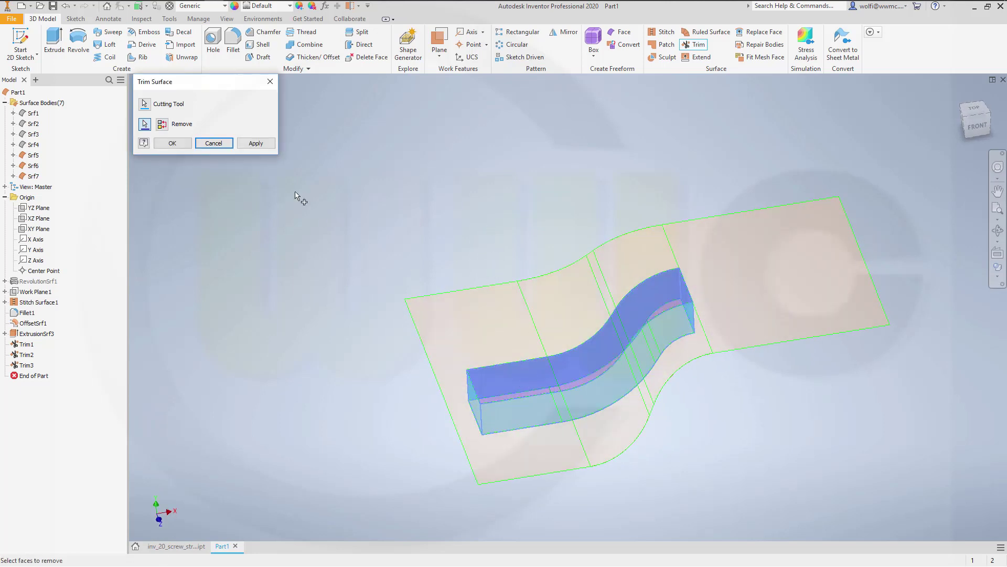
pyautogui.click(260, 145)
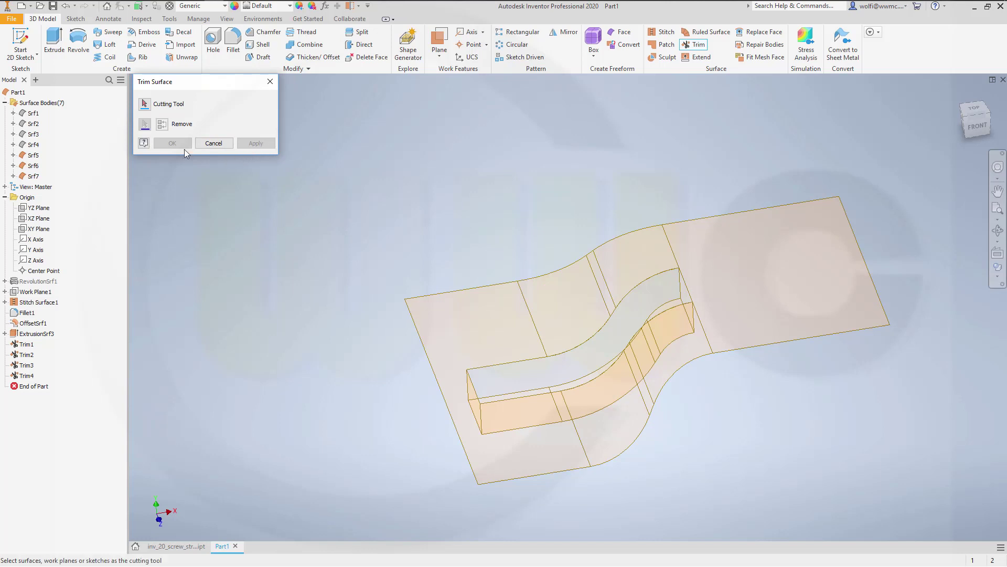
pyautogui.click(213, 143)
# Stitch the slot's side walls and its curved floor into one surface
pyautogui.keyDown('shift'); pyautogui.moveTo(469, 266); pyautogui.dragTo(461, 237, button='middle'); pyautogui.keyUp('shift')
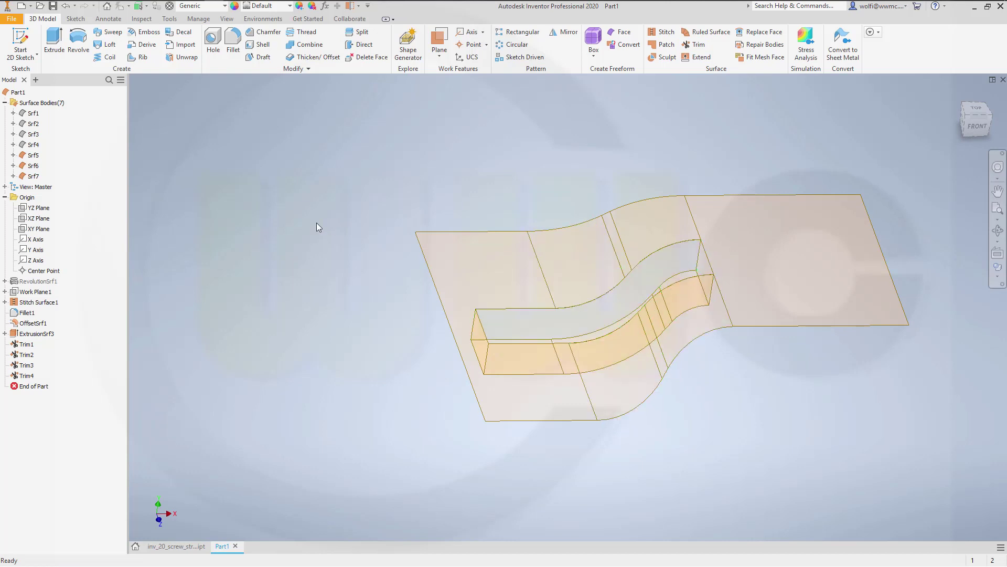
pyautogui.click(662, 32)
pyautogui.click(556, 329)
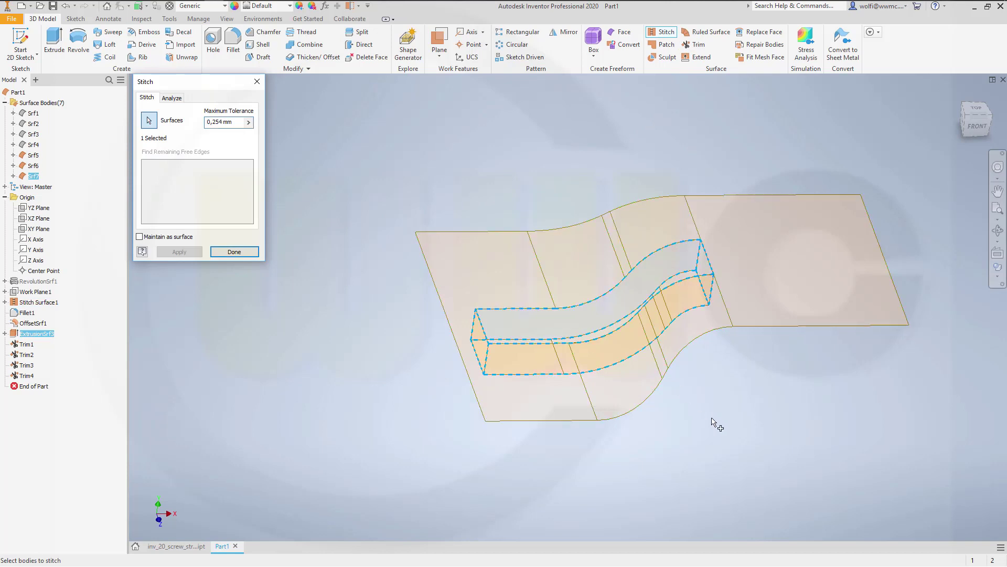
pyautogui.keyDown('shift'); pyautogui.moveTo(712, 421); pyautogui.dragTo(715, 439, button='middle'); pyautogui.keyUp('shift')
pyautogui.click(589, 392)
pyautogui.click(167, 251)
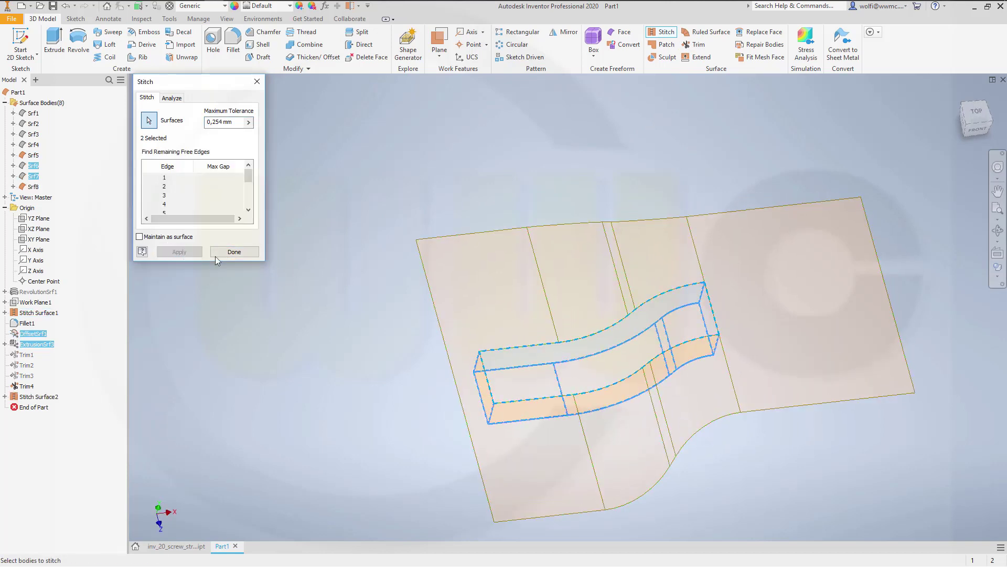
pyautogui.click(234, 252)
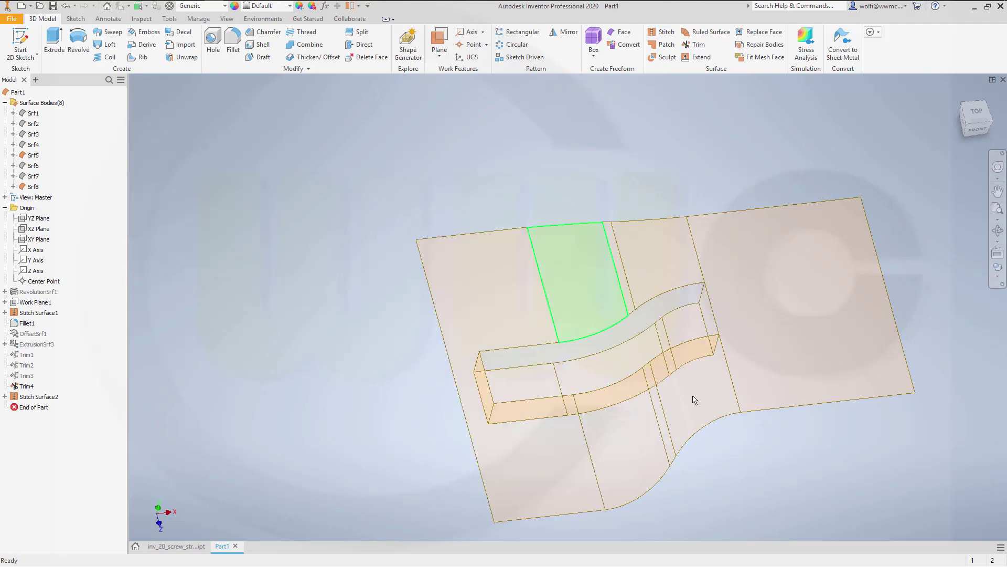
# Make the revolved cup surface visible again
pyautogui.keyDown('shift'); pyautogui.moveTo(638, 335); pyautogui.dragTo(803, 428, button='middle'); pyautogui.keyUp('shift')
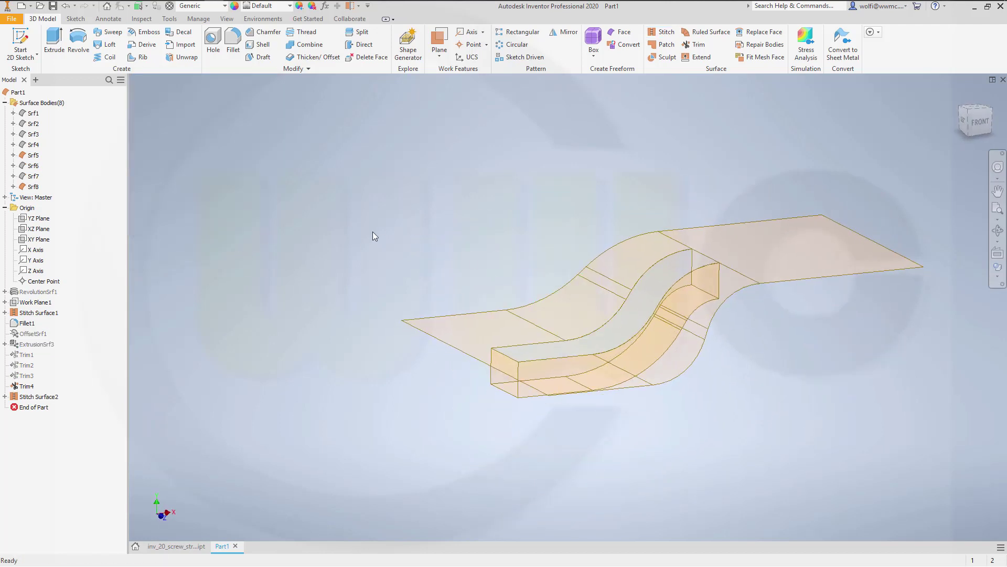
pyautogui.click(33, 113)
pyautogui.rightClick(33, 114)
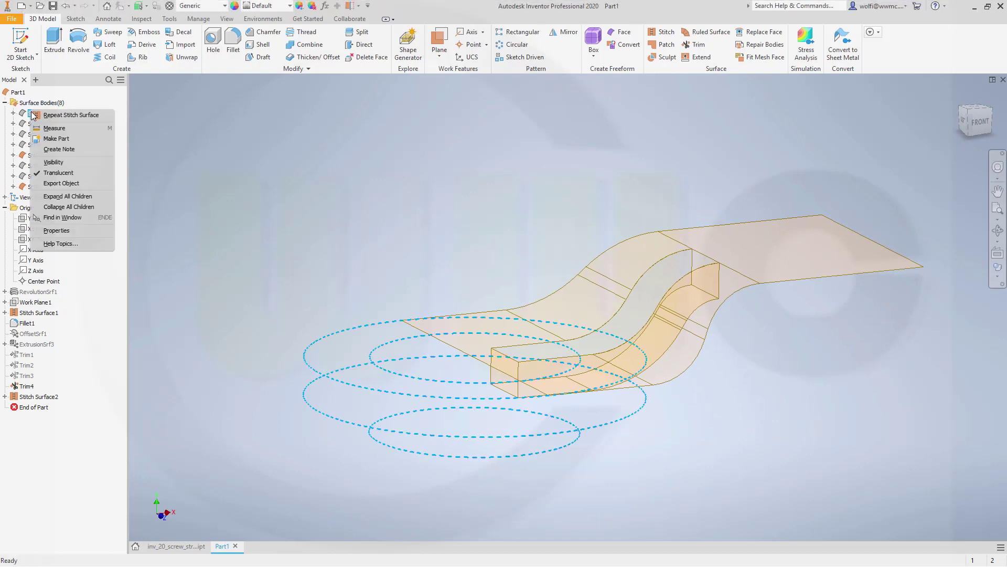
pyautogui.click(53, 161)
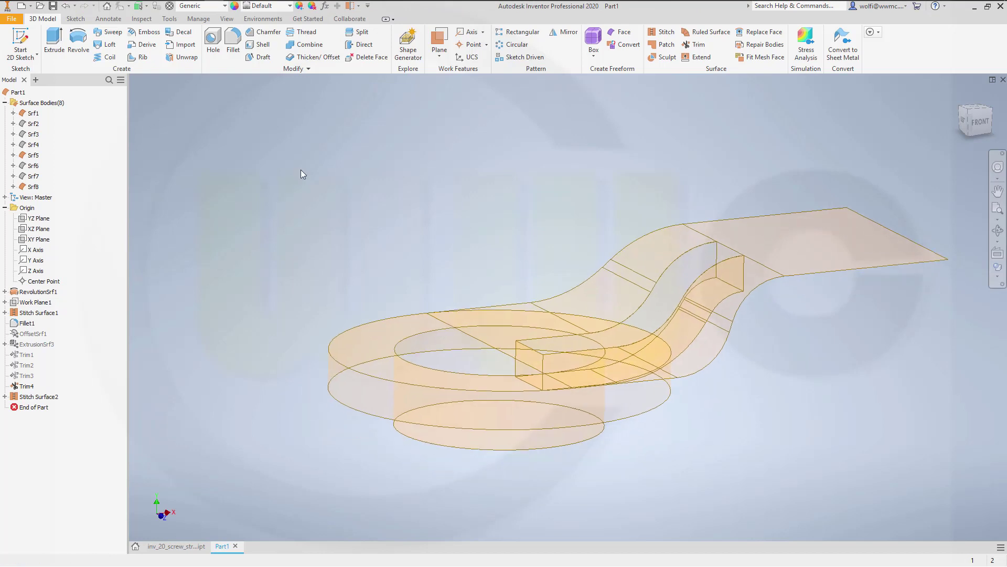
# Turn off translucency for the upper strap surface
pyautogui.keyDown('shift'); pyautogui.moveTo(304, 207); pyautogui.dragTo(592, 282, button='middle'); pyautogui.keyUp('shift')
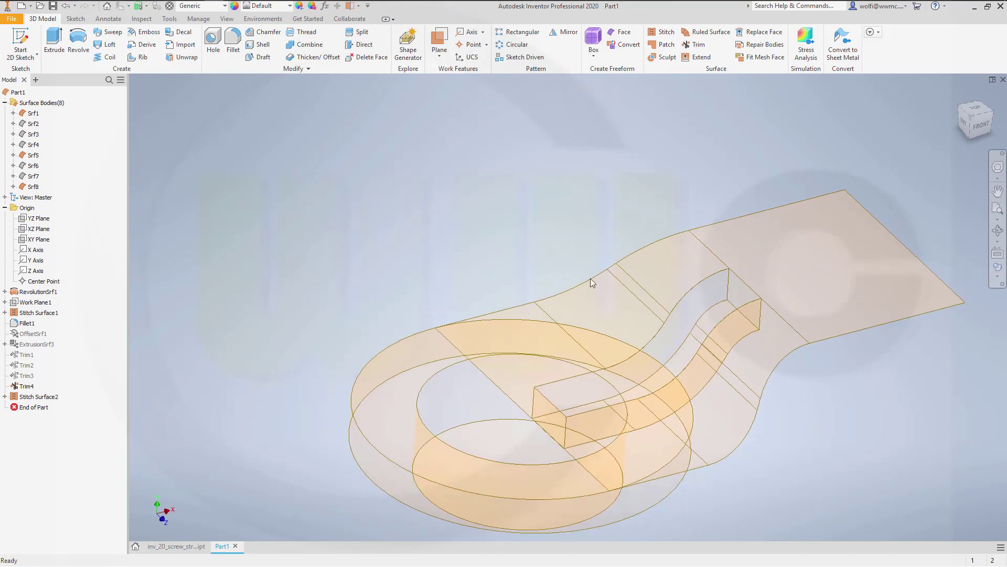
pyautogui.click(30, 156)
pyautogui.rightClick(29, 157)
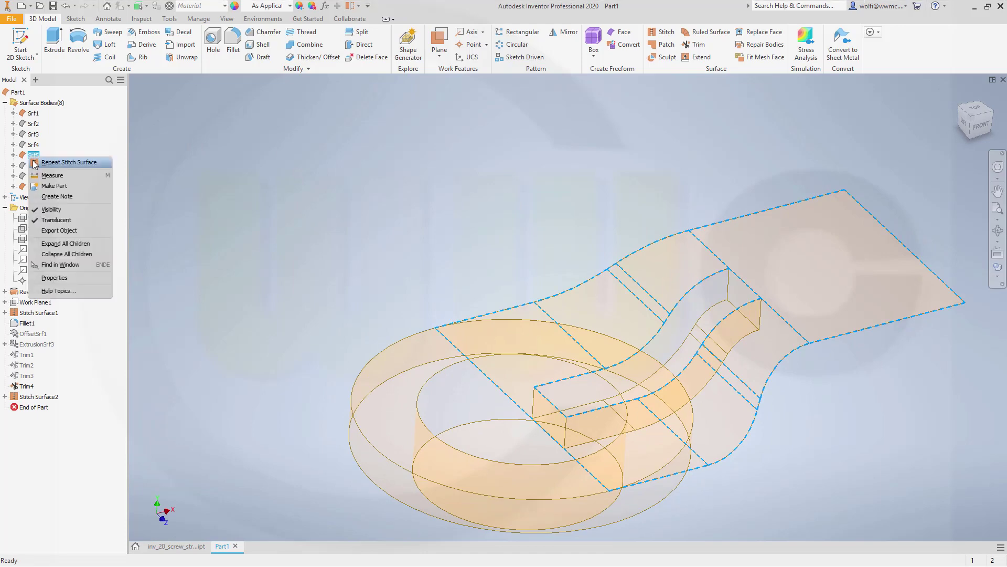
pyautogui.click(55, 220)
pyautogui.keyDown('shift'); pyautogui.moveTo(400, 252); pyautogui.dragTo(344, 188, button='middle'); pyautogui.keyUp('shift')
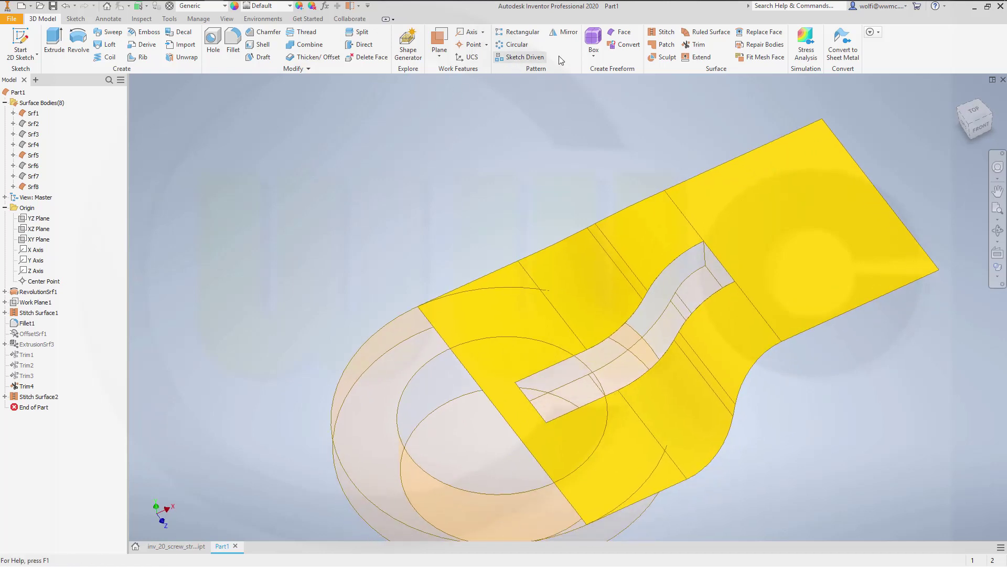
# Trim the upper strap surface with the revolved cup, removing the area inside the cup's inner circle
pyautogui.click(694, 46)
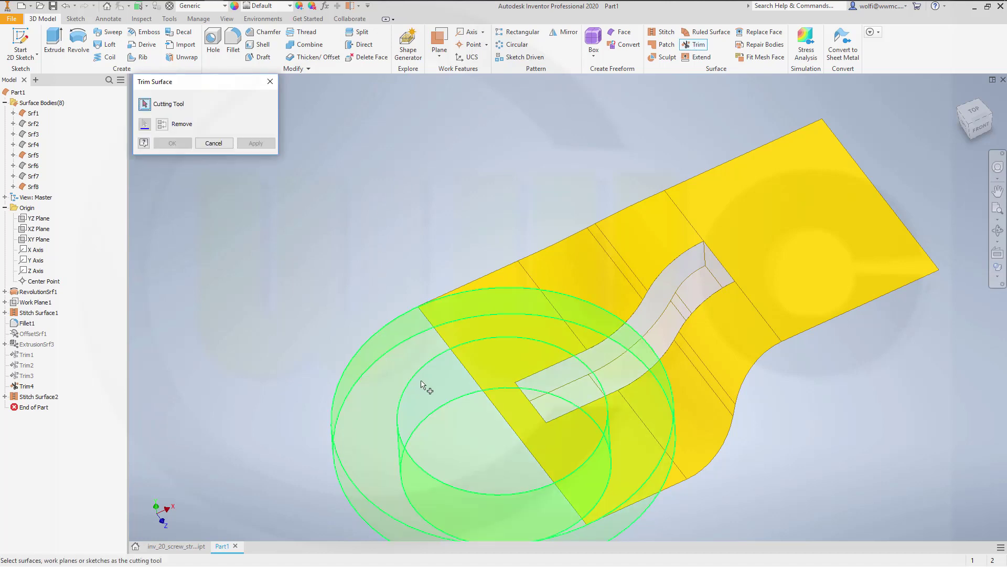
pyautogui.click(398, 362)
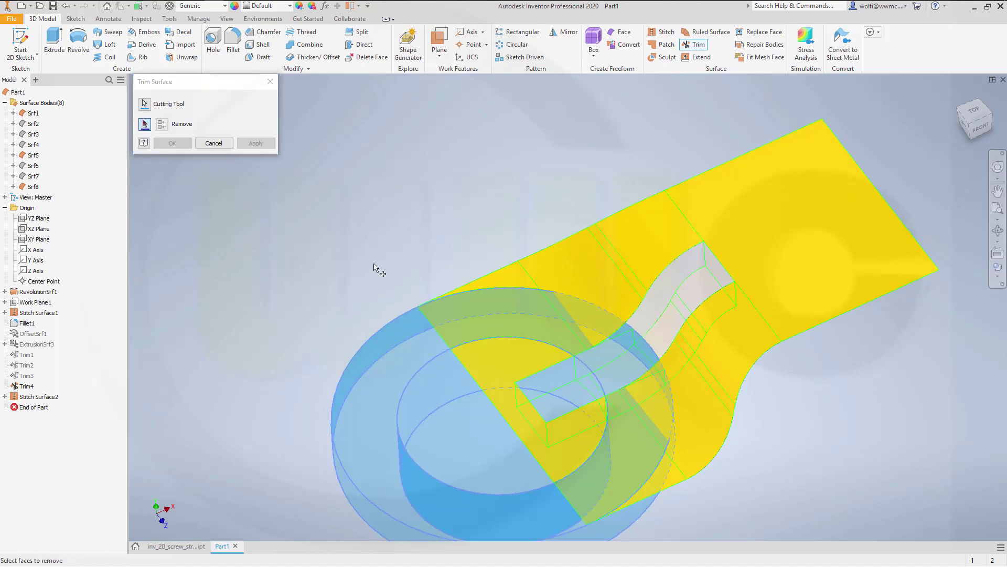
pyautogui.click(496, 376)
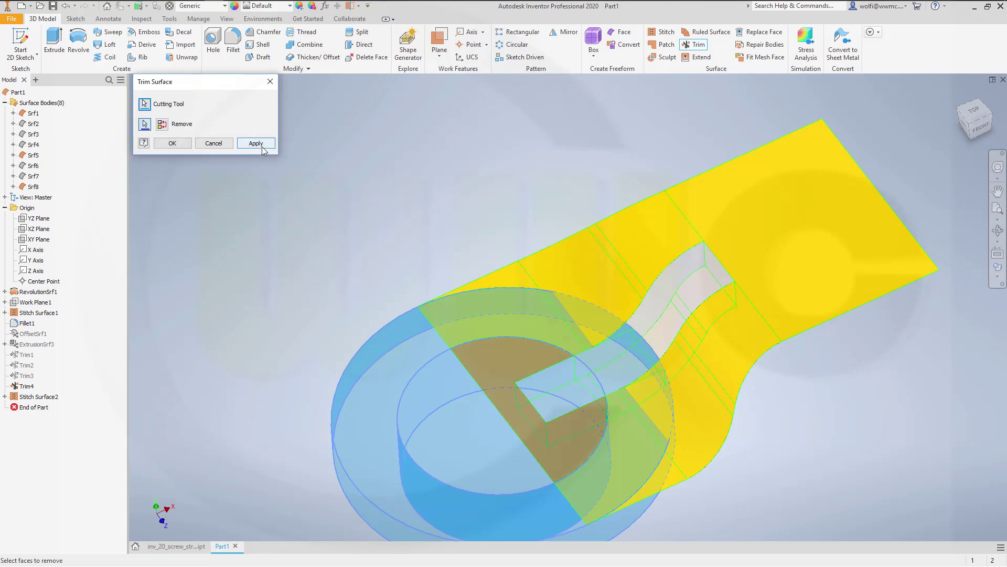
pyautogui.click(256, 143)
# Trim the stitched slot surface with the revolved cup, removing the slot end that projects inside the cup's inner wall
pyautogui.keyDown('shift'); pyautogui.moveTo(479, 218); pyautogui.dragTo(488, 177, button='middle'); pyautogui.keyUp('shift')
pyautogui.click(381, 290)
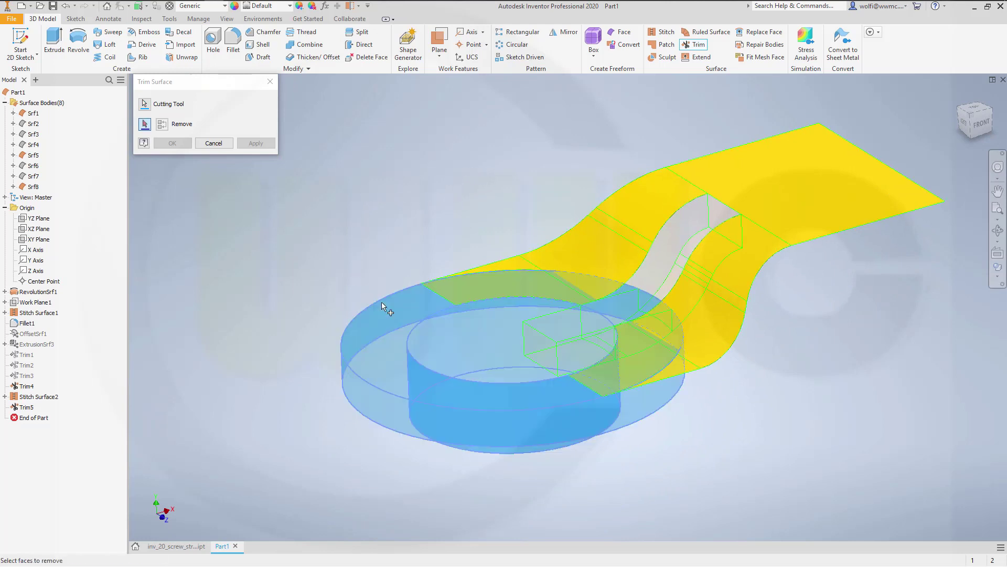
pyautogui.keyDown('shift'); pyautogui.moveTo(385, 187); pyautogui.dragTo(438, 311, button='middle'); pyautogui.keyUp('shift')
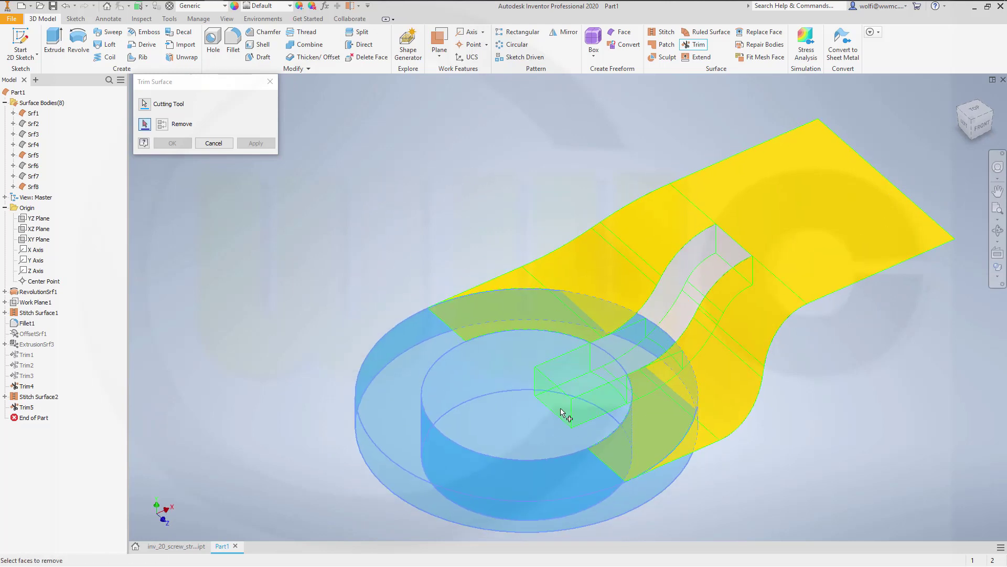
pyautogui.click(561, 412)
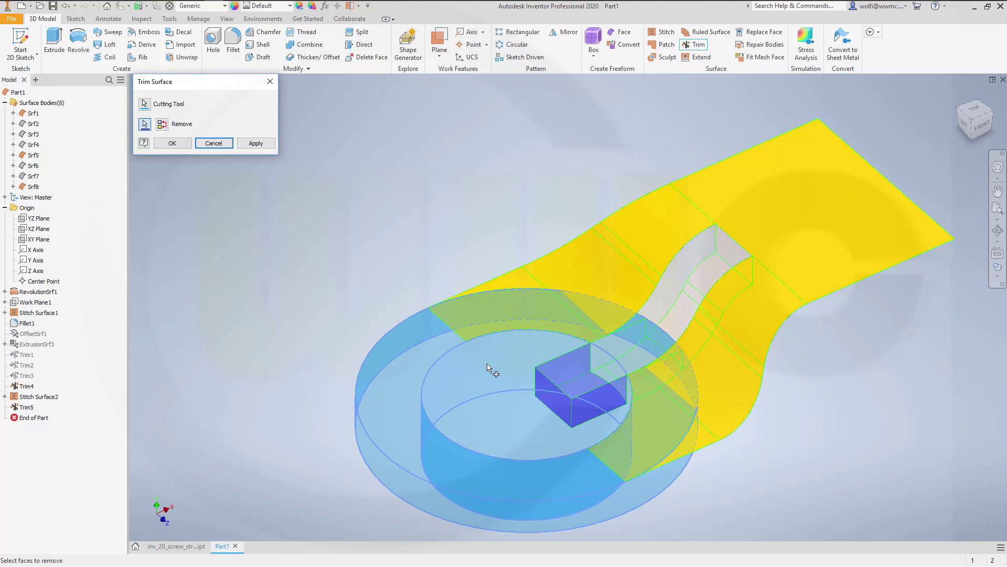
pyautogui.keyDown('shift'); pyautogui.moveTo(487, 367); pyautogui.dragTo(488, 380, button='middle'); pyautogui.keyUp('shift')
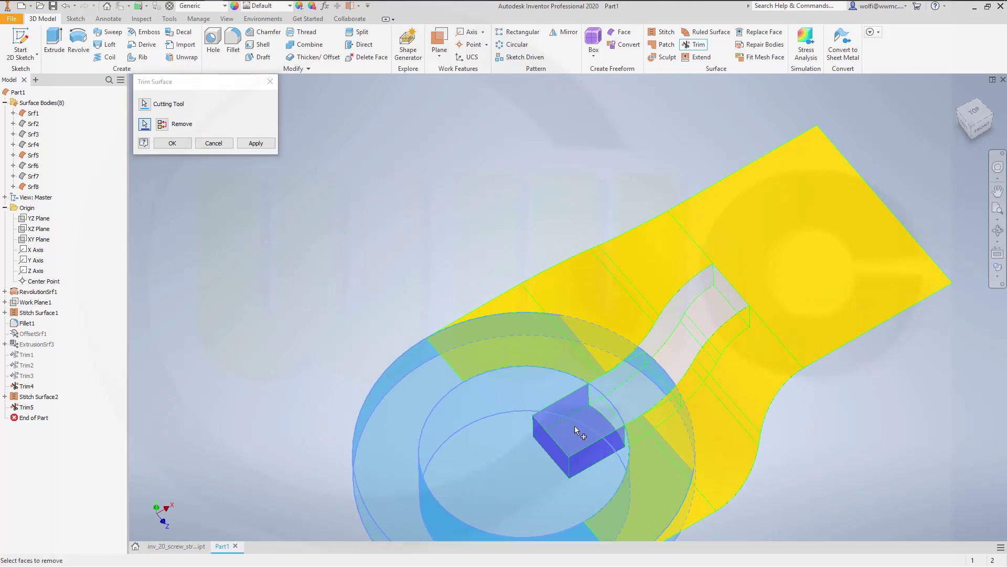
pyautogui.click(172, 143)
pyautogui.keyDown('shift'); pyautogui.moveTo(388, 230); pyautogui.dragTo(423, 164, button='middle'); pyautogui.keyUp('shift')
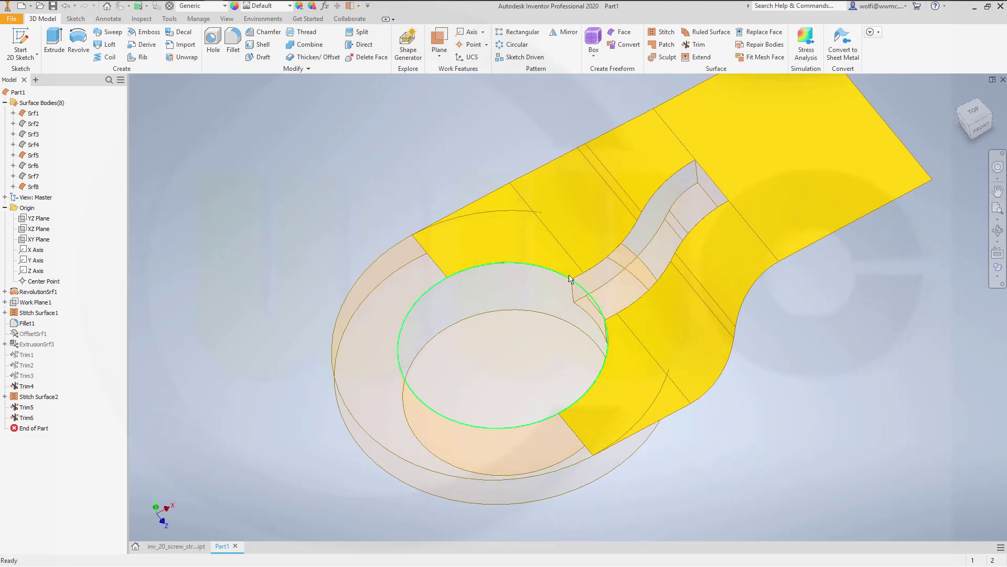
# Turn off translucency for the trimmed slot surface
pyautogui.click(38, 157)
pyautogui.click(33, 187)
pyautogui.rightClick(34, 188)
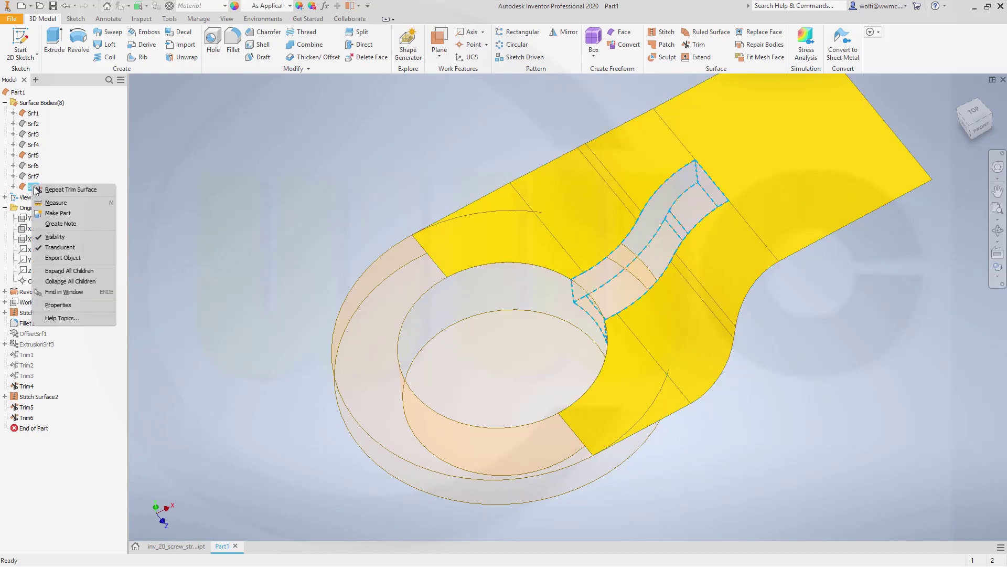
pyautogui.click(60, 247)
pyautogui.moveTo(374, 234)
pyautogui.keyDown('shift'); pyautogui.mouseDown(button='middle')
pyautogui.moveTo(389, 210)
pyautogui.moveTo(401, 241)
pyautogui.moveTo(378, 230)
pyautogui.mouseUp(button='middle'); pyautogui.keyUp('shift')
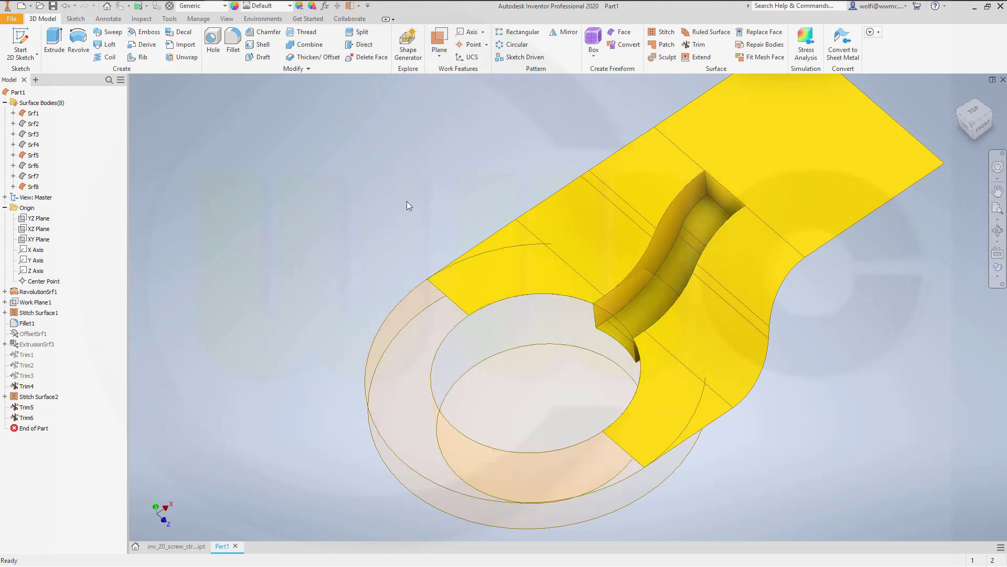
# Trim the revolved cup with the slot surface, removing the cup faces enclosed by the slot
pyautogui.click(697, 45)
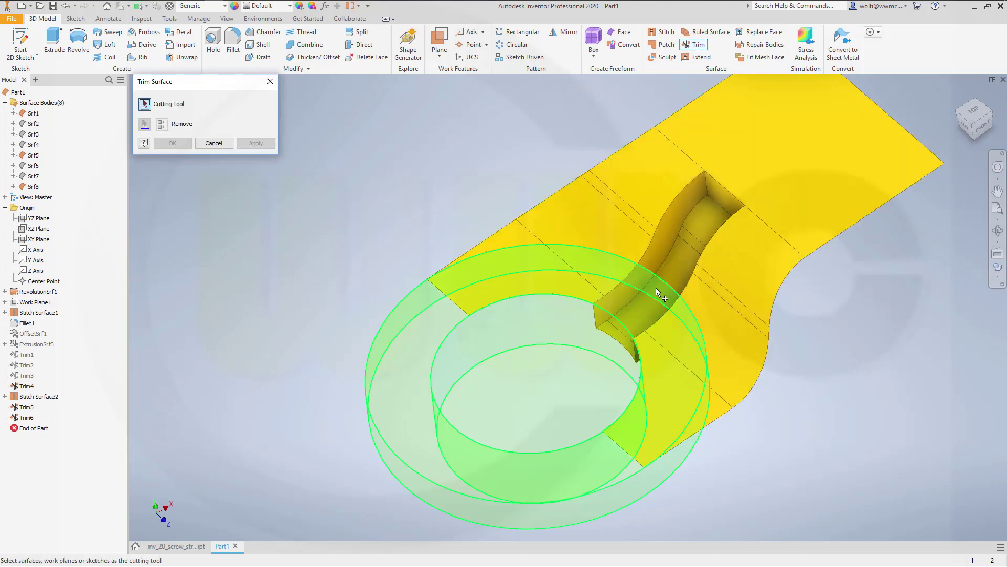
pyautogui.click(674, 256)
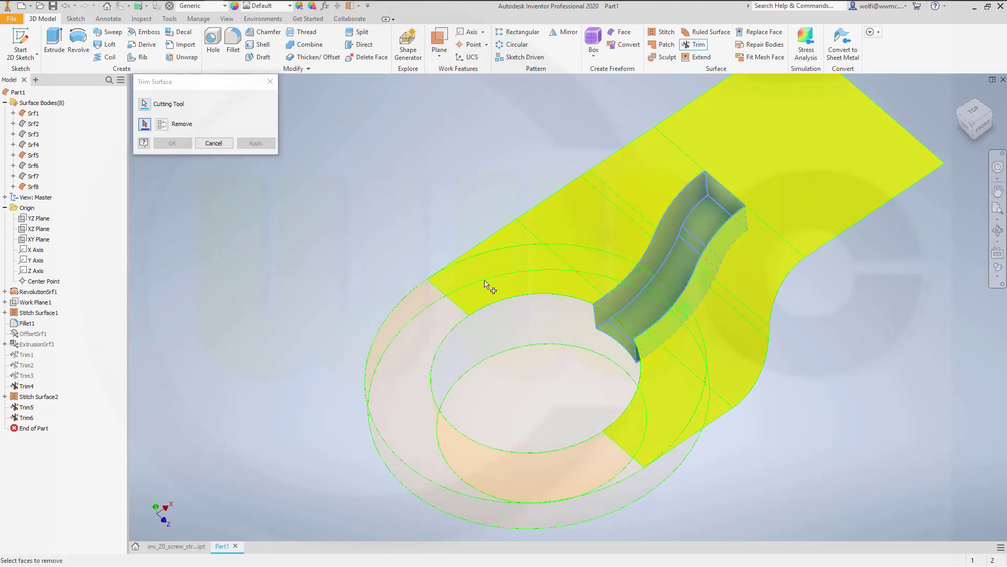
pyautogui.click(609, 330)
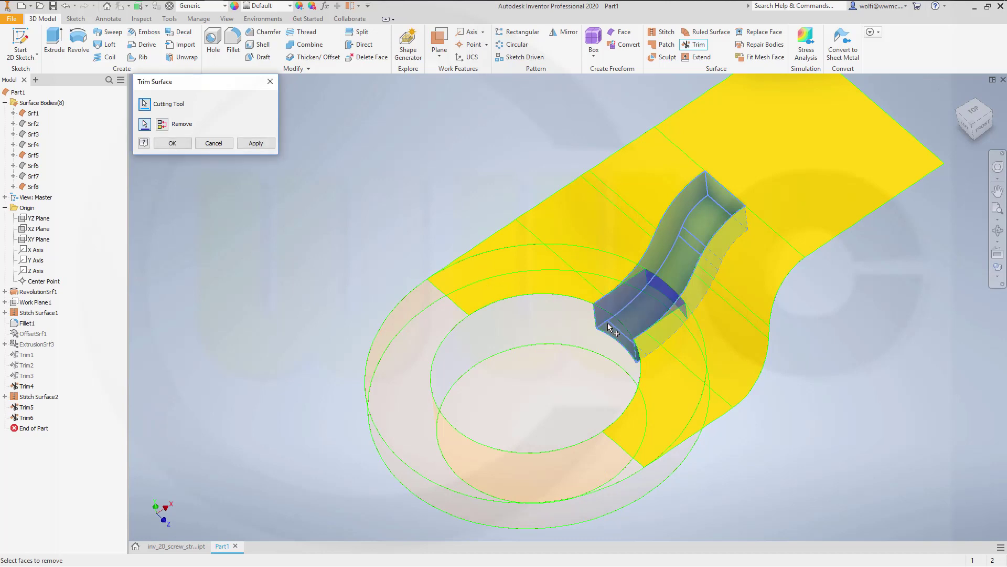
pyautogui.click(172, 144)
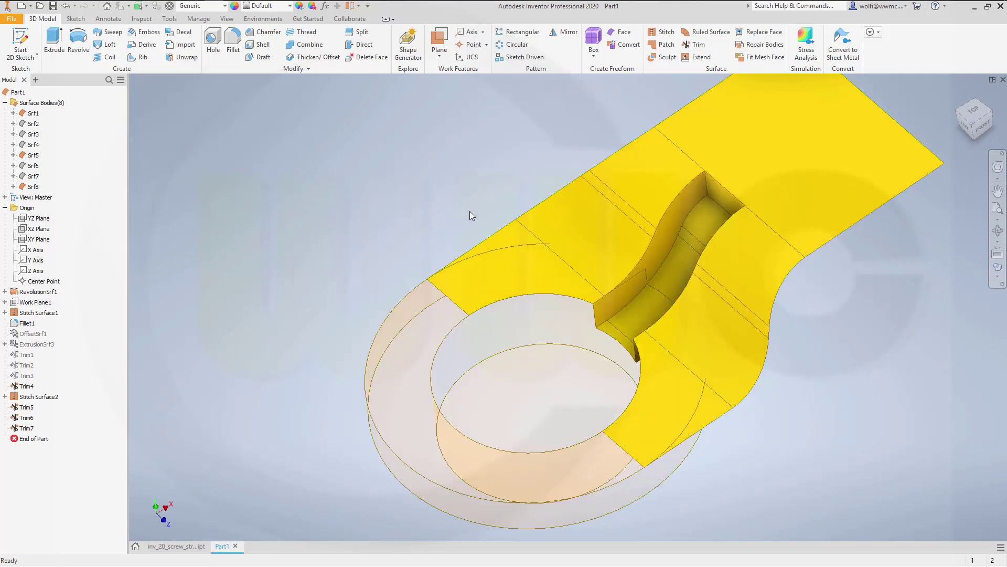
pyautogui.keyDown('shift'); pyautogui.moveTo(470, 209); pyautogui.dragTo(434, 193, button='middle'); pyautogui.keyUp('shift')
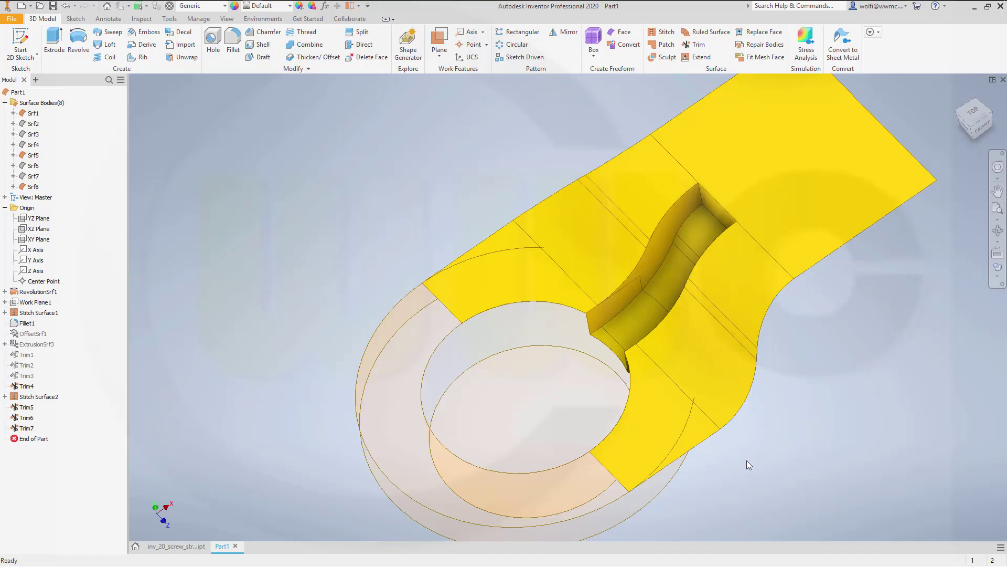
pyautogui.keyDown('shift'); pyautogui.moveTo(747, 458); pyautogui.dragTo(698, 400, button='middle'); pyautogui.keyUp('shift')
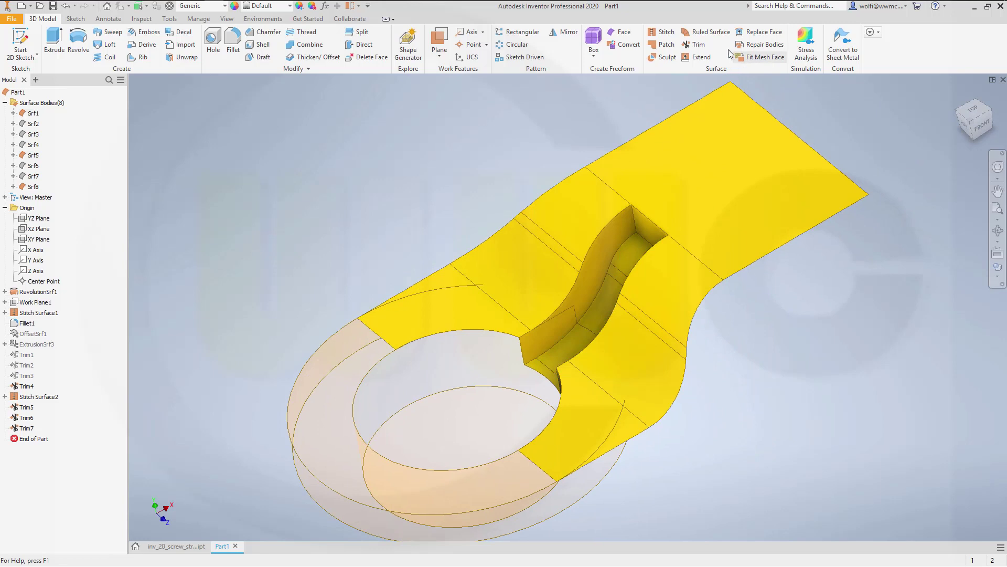
# Stitch the upper strap surface and the slot surface into one surface
pyautogui.click(670, 32)
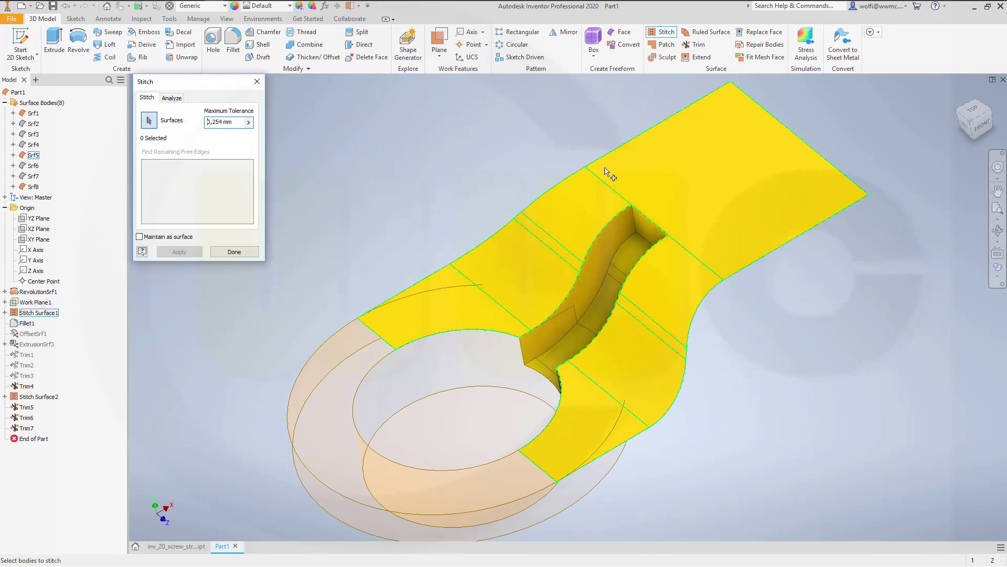
pyautogui.click(534, 259)
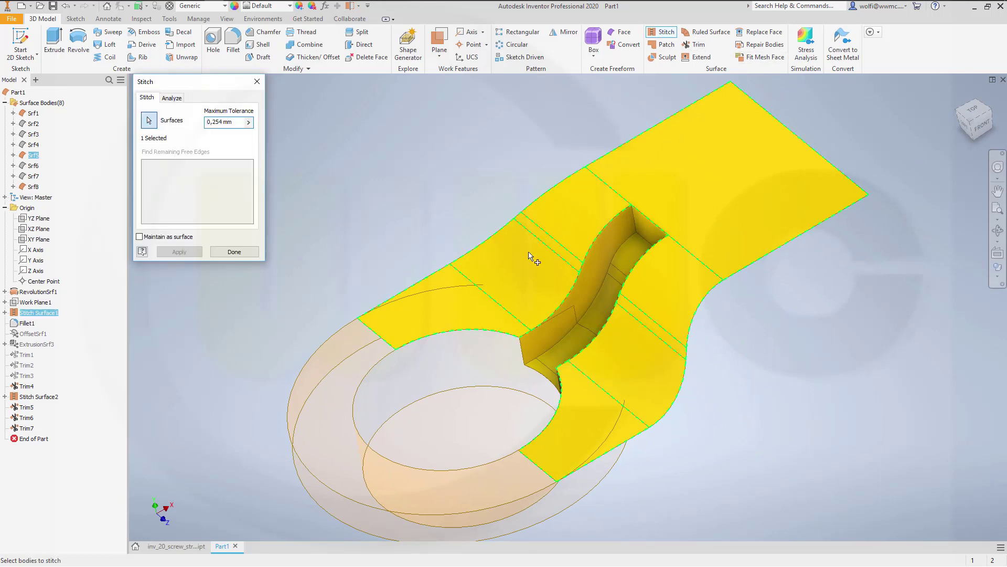
pyautogui.click(592, 289)
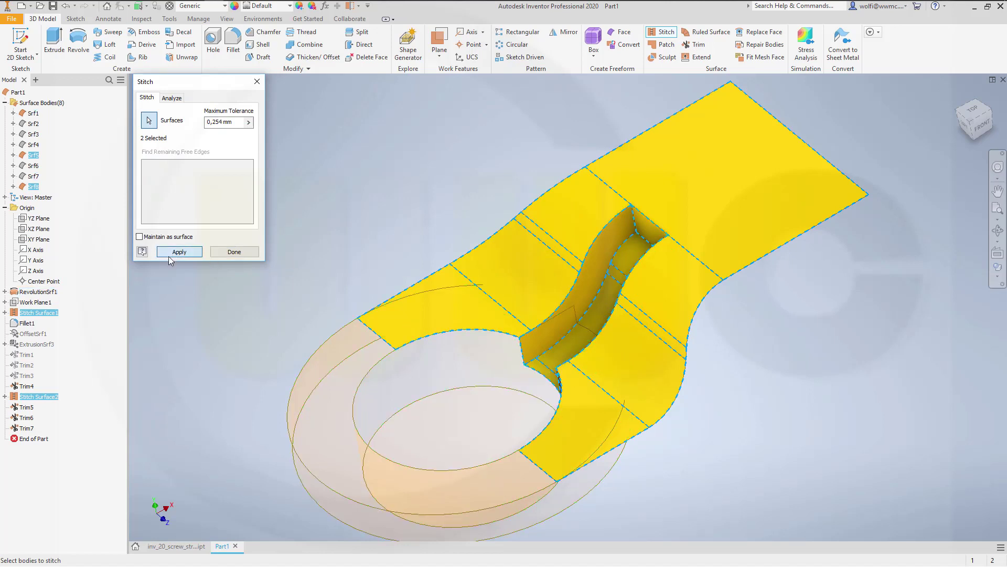
pyautogui.click(171, 252)
pyautogui.click(234, 252)
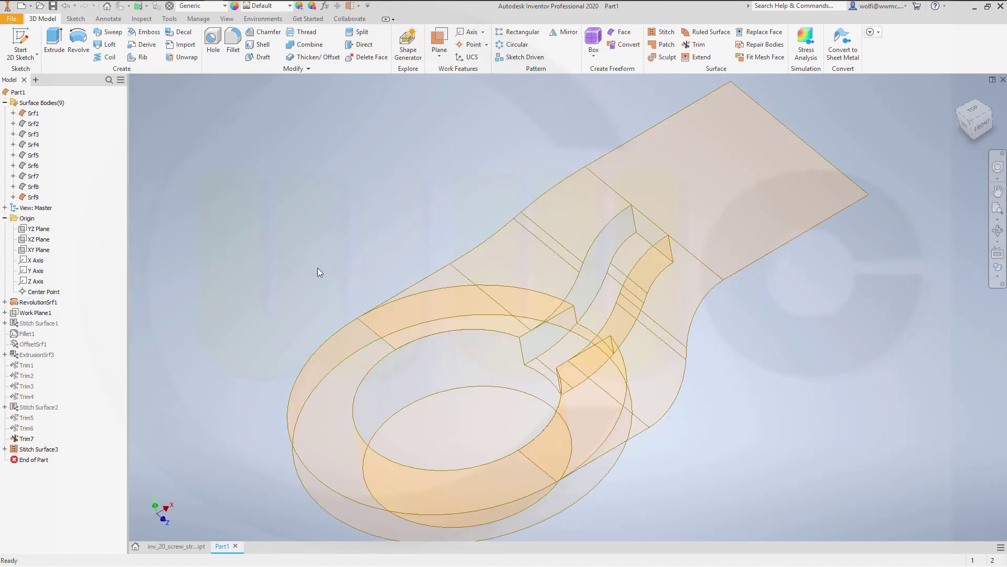
# Turn off translucency for the newly stitched strap and slot surface
pyautogui.click(32, 197)
pyautogui.rightClick(32, 198)
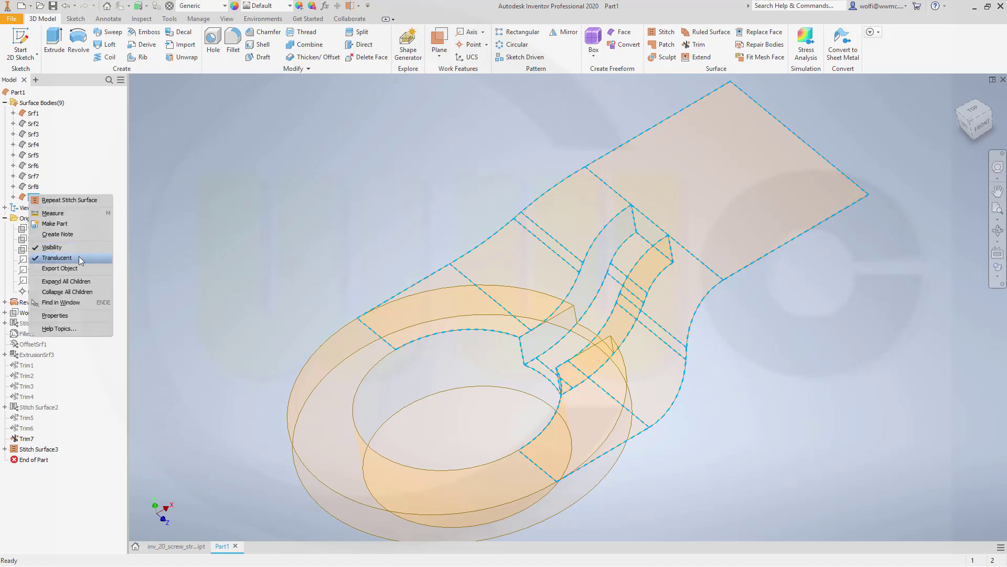
pyautogui.click(58, 258)
pyautogui.moveTo(791, 449)
pyautogui.keyDown('shift'); pyautogui.mouseDown(button='middle')
pyautogui.moveTo(794, 423)
pyautogui.moveTo(773, 409)
pyautogui.moveTo(791, 431)
pyautogui.mouseUp(button='middle'); pyautogui.keyUp('shift')
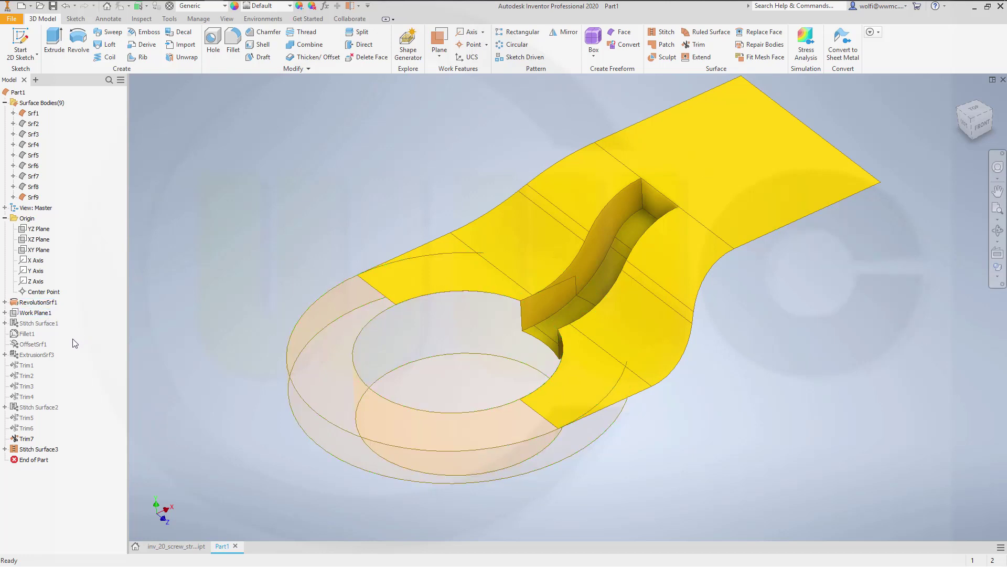
# Make Sketch3, the straight line behind the second extruded strap surface, visible and share it for reuse
pyautogui.click(4, 355)
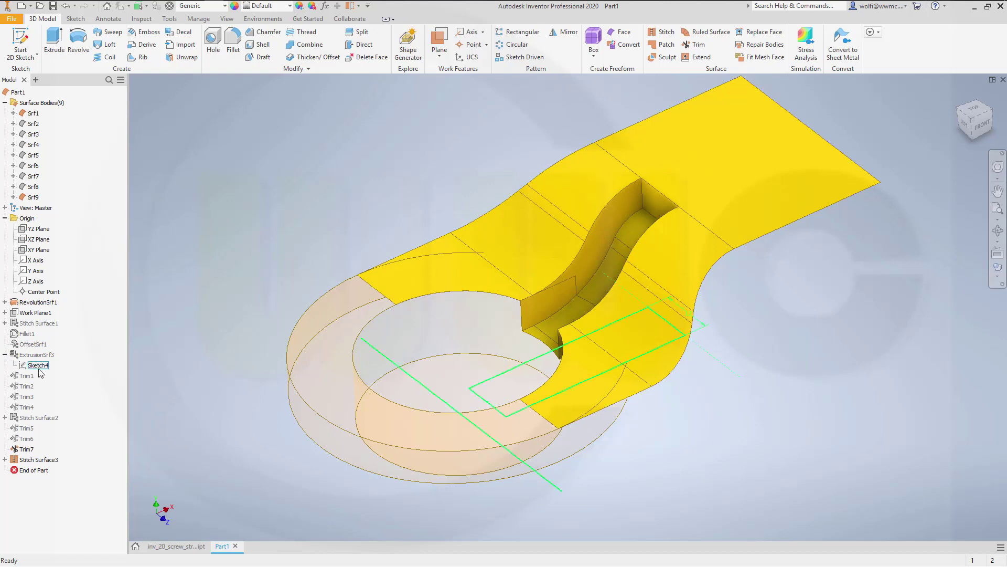
pyautogui.click(4, 417)
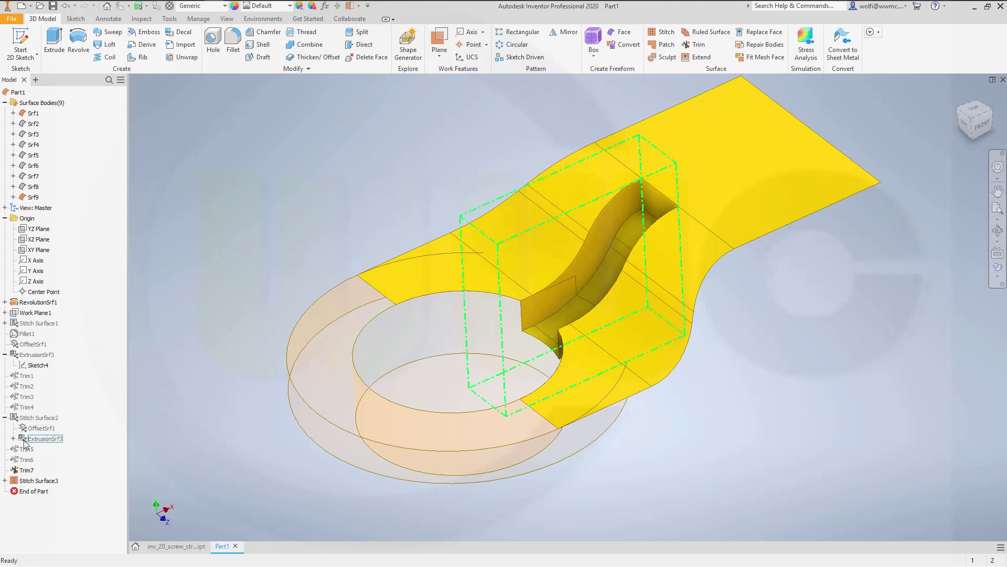
pyautogui.click(13, 438)
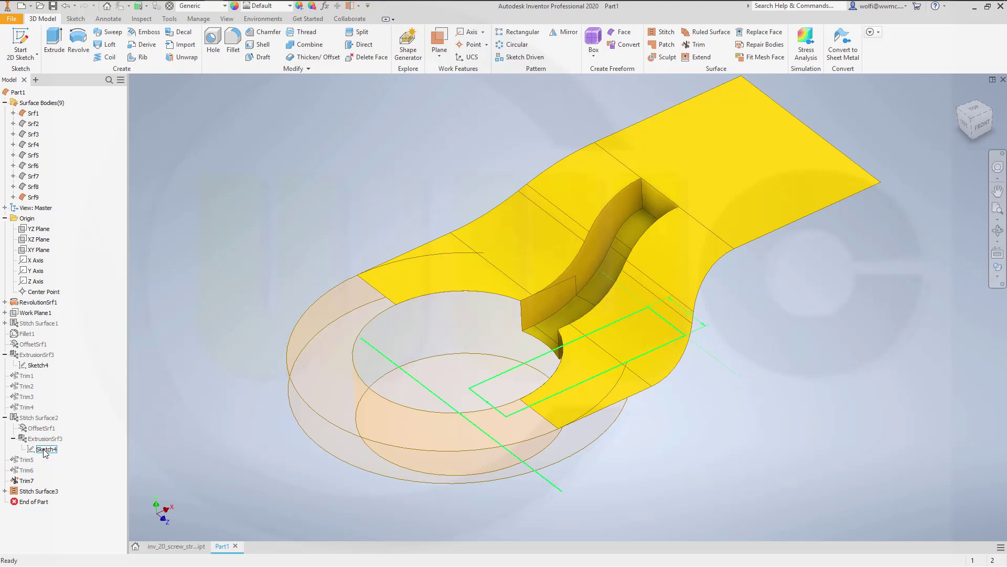
pyautogui.click(6, 323)
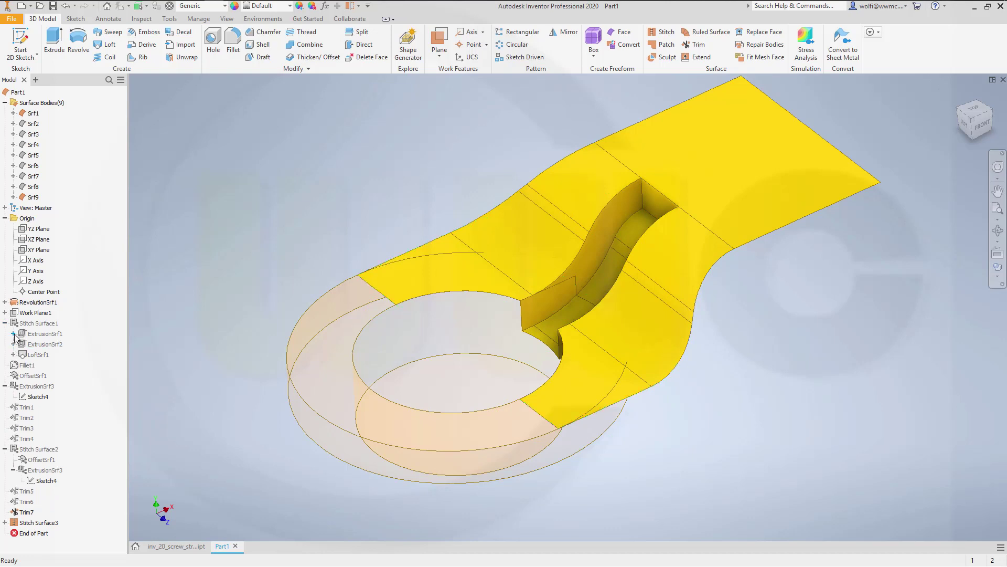
pyautogui.click(14, 355)
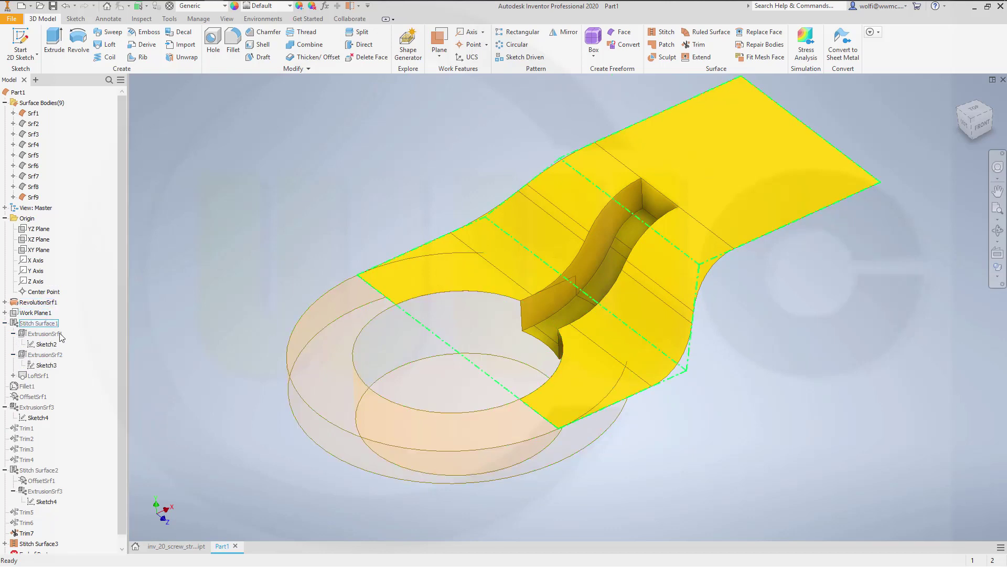
pyautogui.click(46, 366)
pyautogui.rightClick(54, 368)
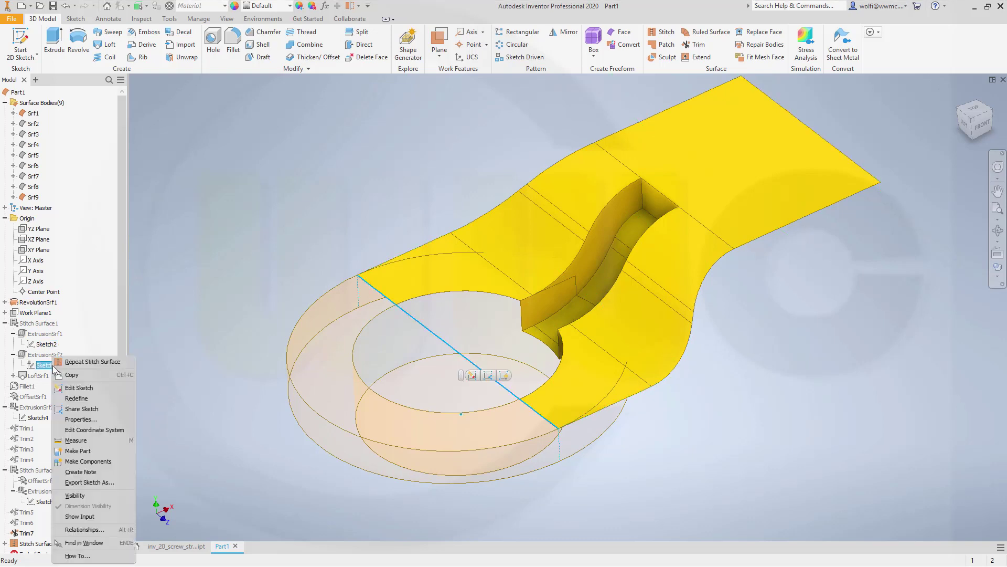
pyautogui.click(76, 497)
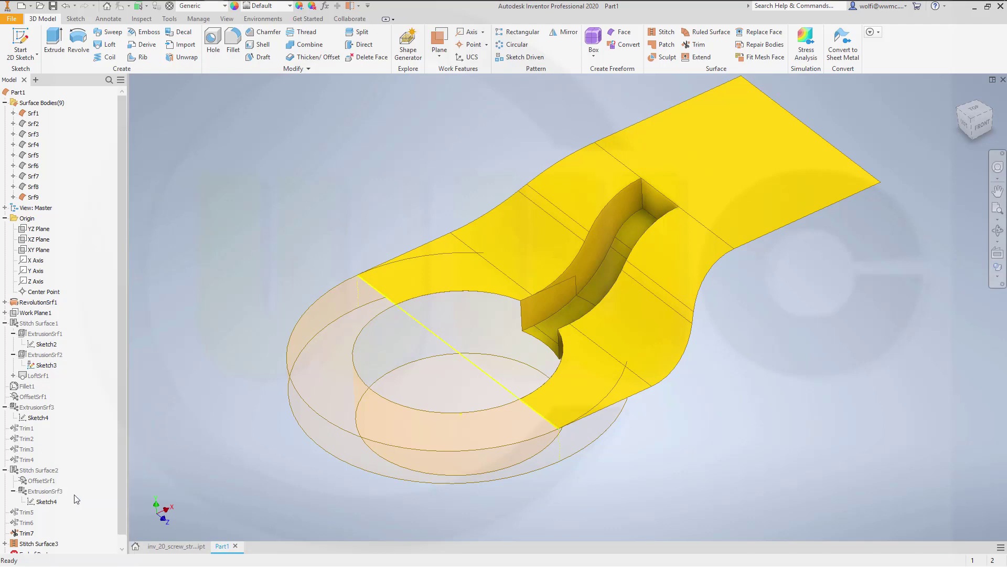
pyautogui.rightClick(50, 365)
pyautogui.click(135, 340)
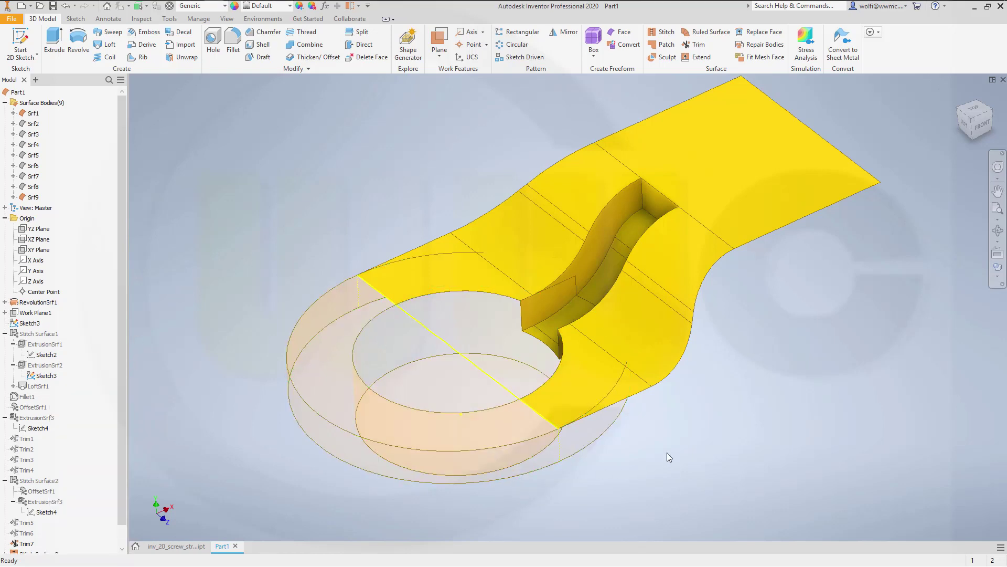
# Create a sketch on the YZ plane, project the vertical side edge of the cup's outer wall into it and finish the sketch
pyautogui.click(25, 42)
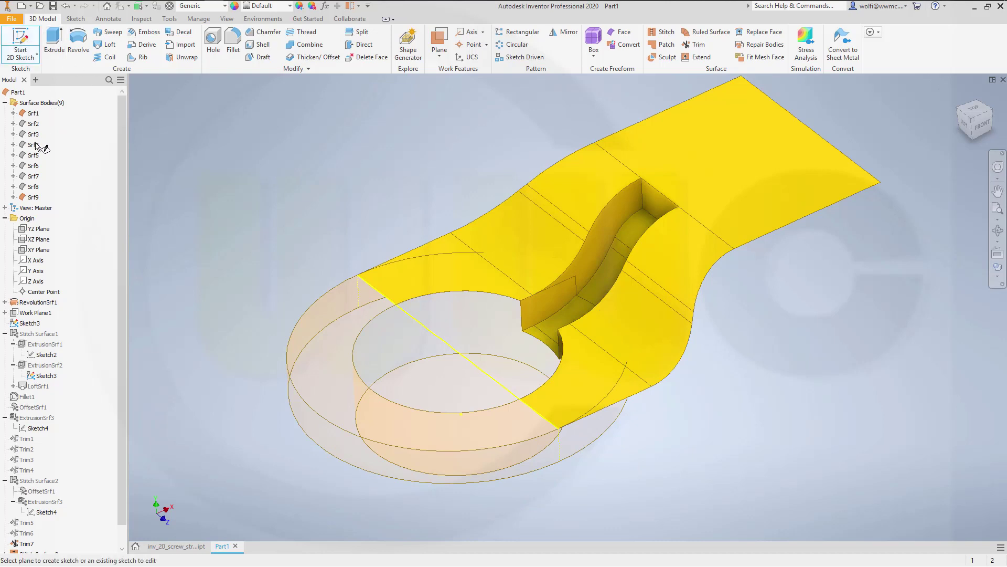
pyautogui.click(32, 230)
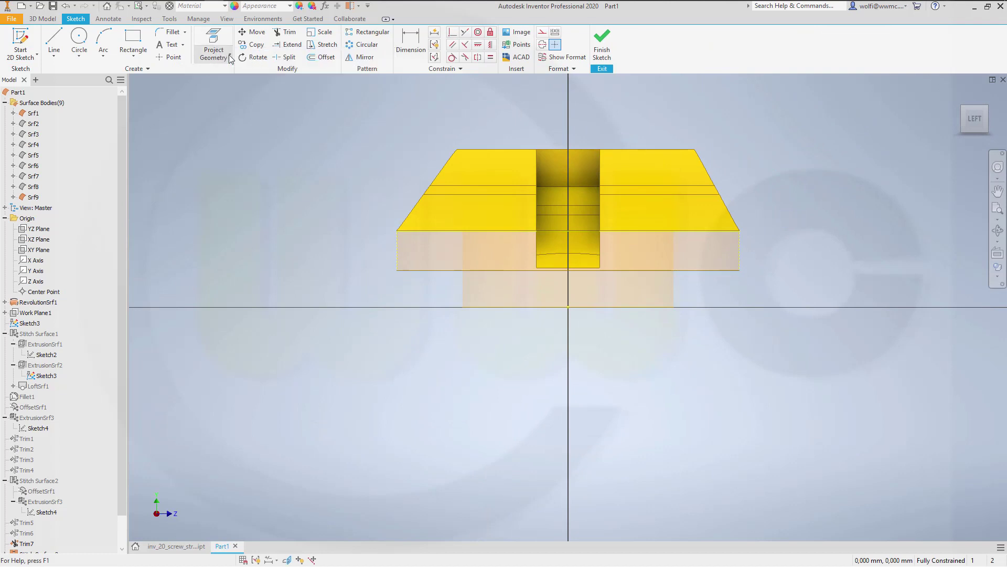
pyautogui.click(229, 54)
pyautogui.click(223, 44)
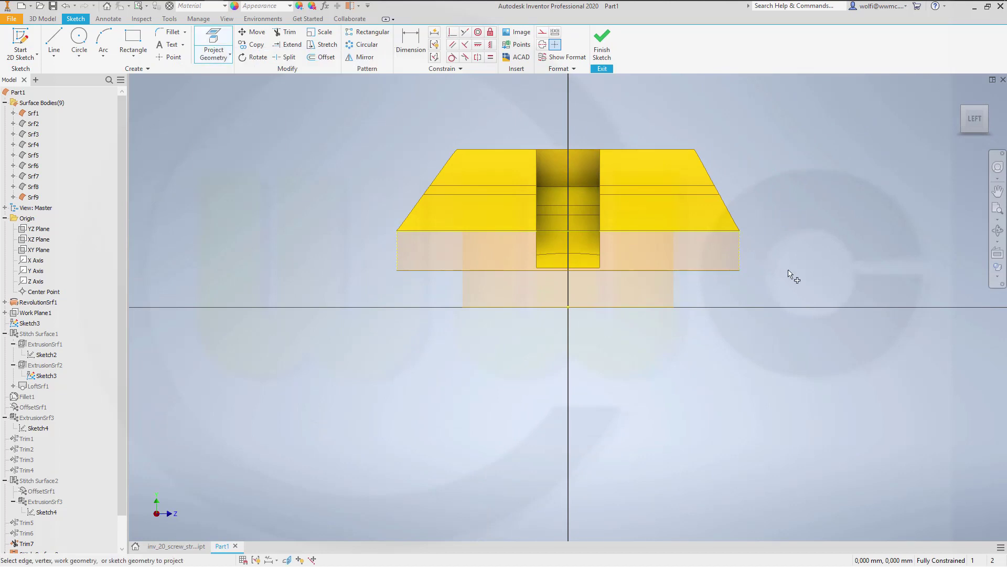
pyautogui.click(740, 256)
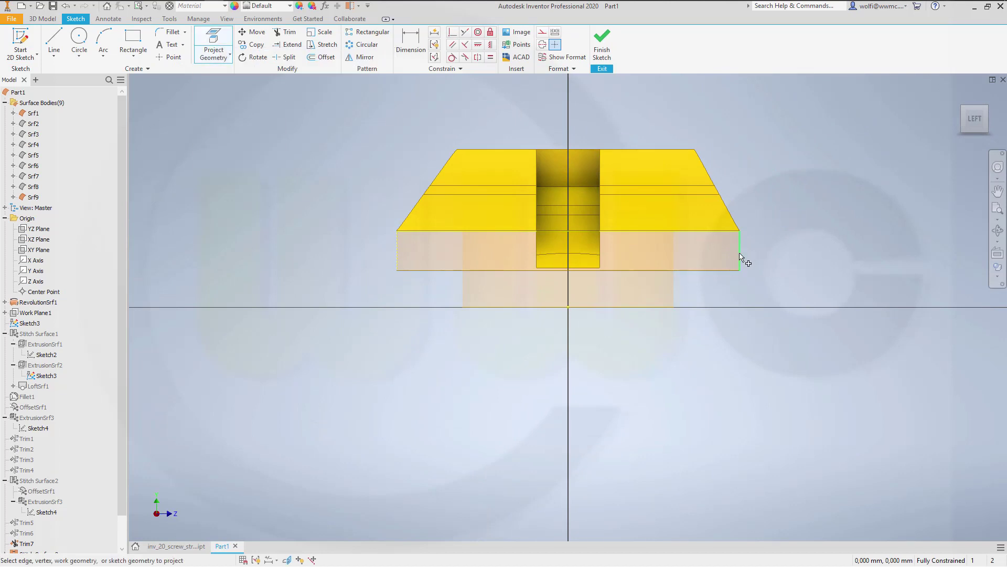
pyautogui.click(602, 57)
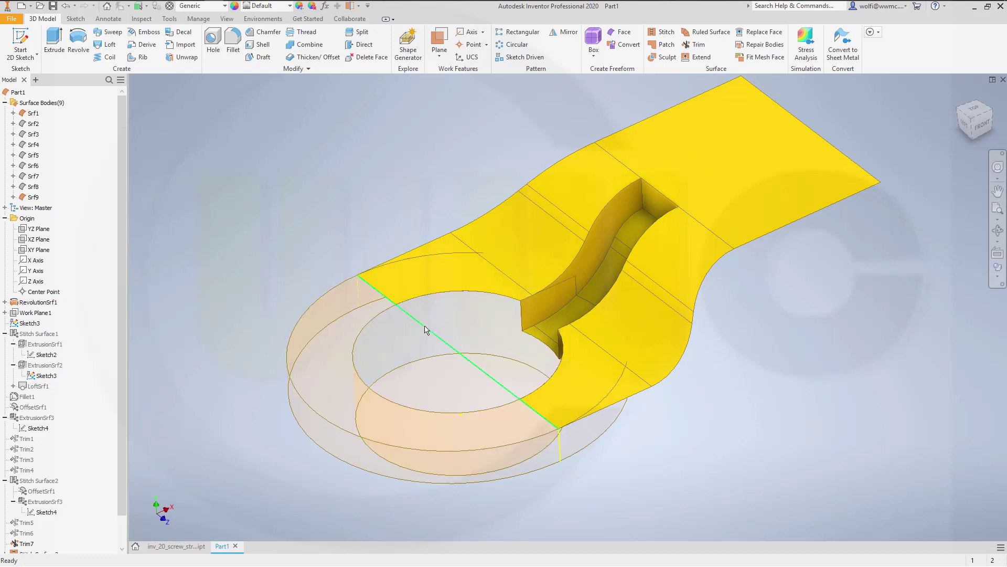
# Hide the shared Sketch3, the straight line across the cup end of the strap
pyautogui.moveTo(441, 342)
pyautogui.rightClick(30, 323)
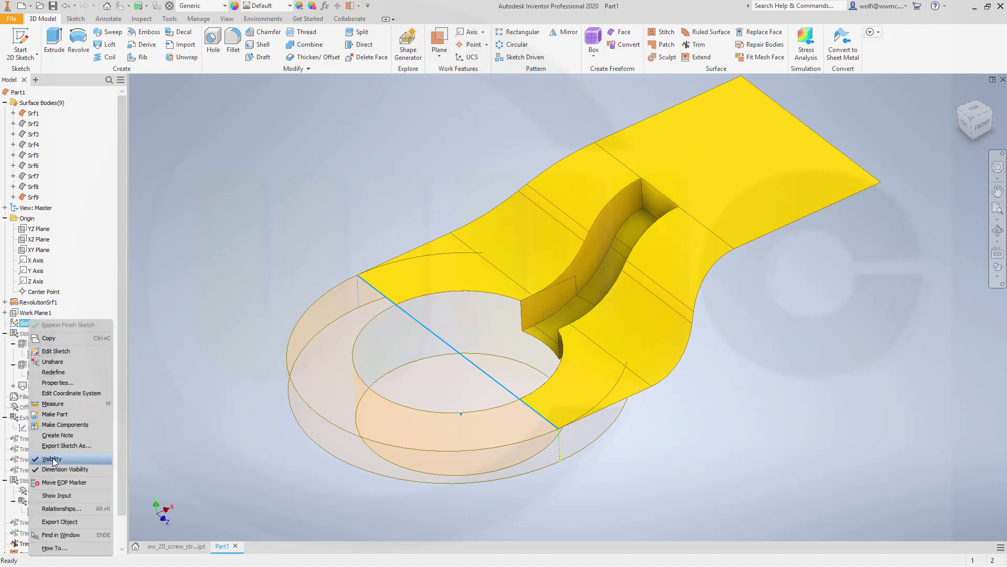
pyautogui.click(53, 459)
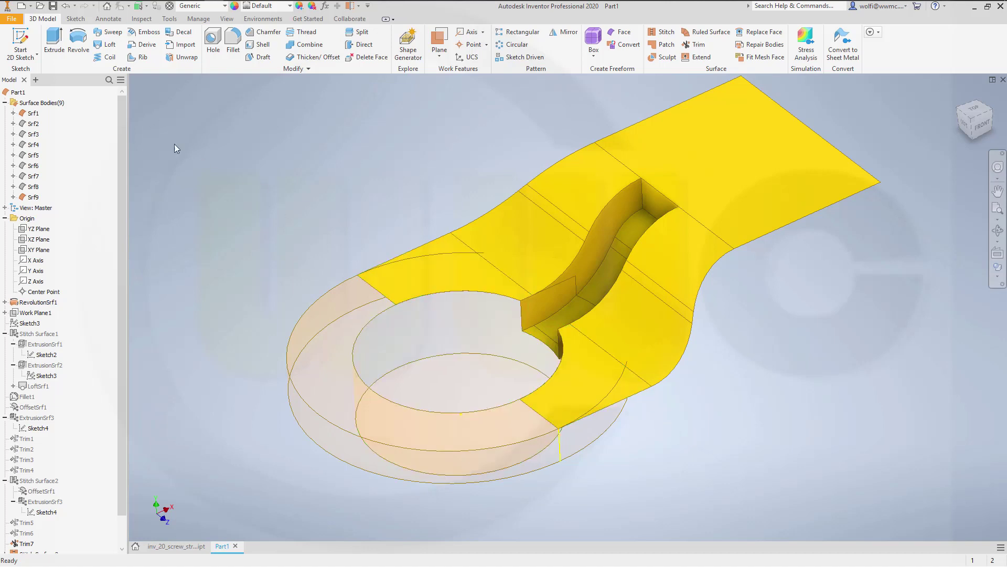
# Sweep the vertical line projected from the cup wall along the five consecutive curves of the strap's front side edge
pyautogui.click(109, 32)
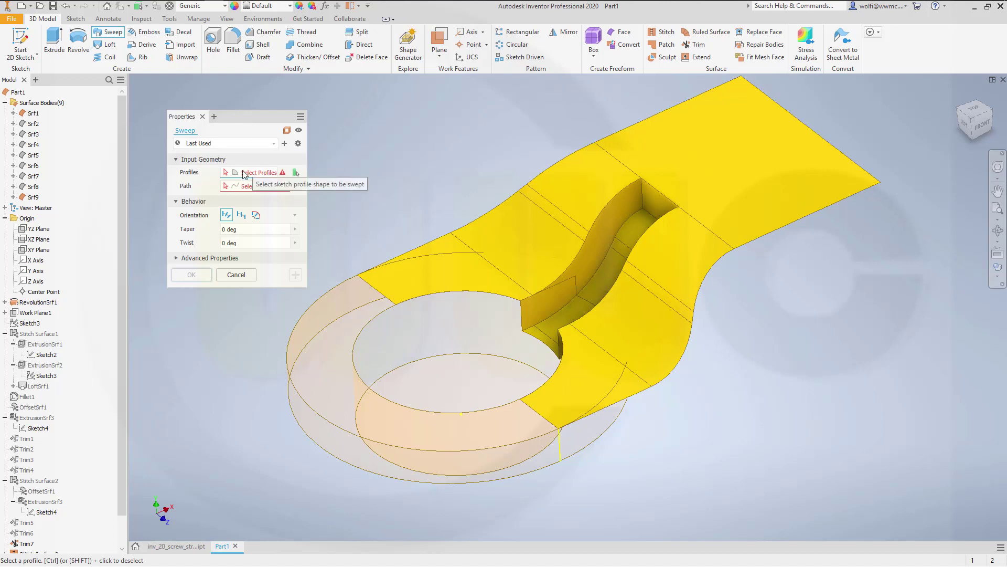
pyautogui.click(560, 446)
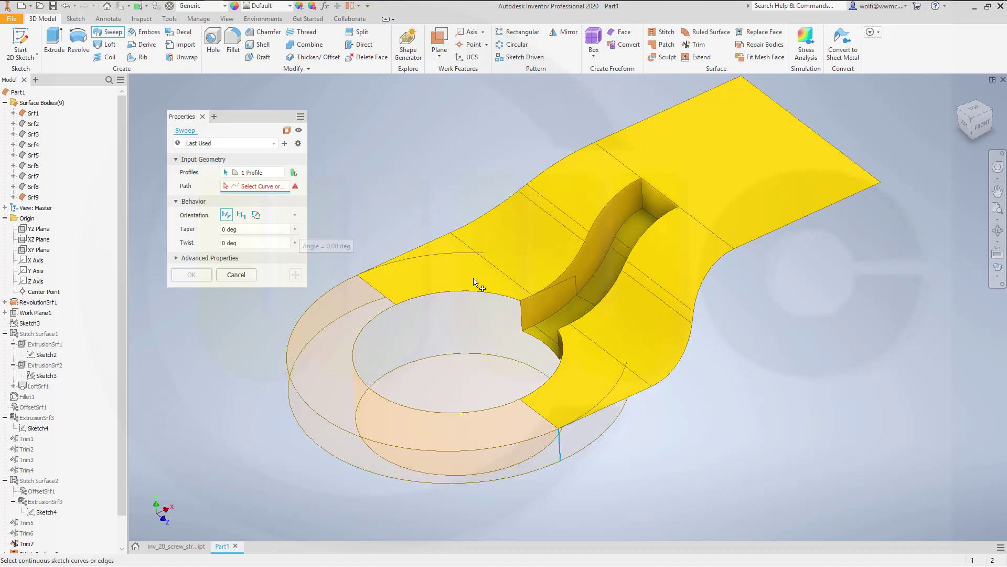
pyautogui.click(620, 401)
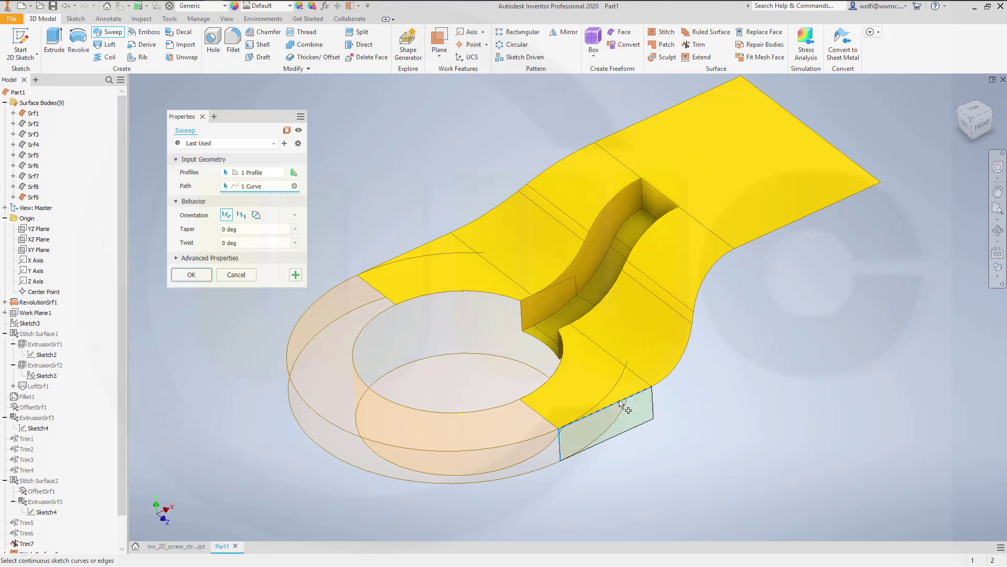
pyautogui.click(671, 377)
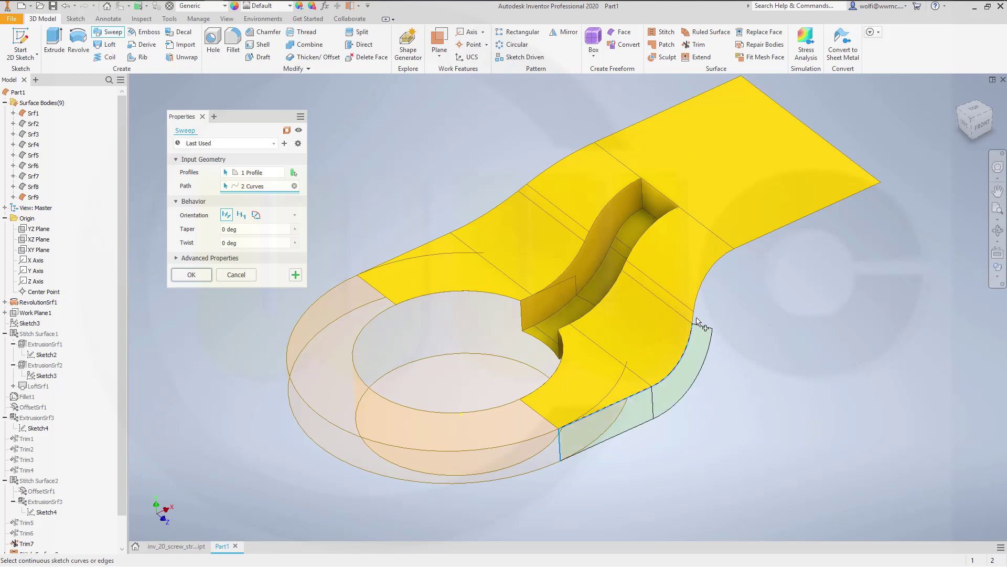
pyautogui.click(695, 317)
pyautogui.click(709, 286)
pyautogui.click(781, 226)
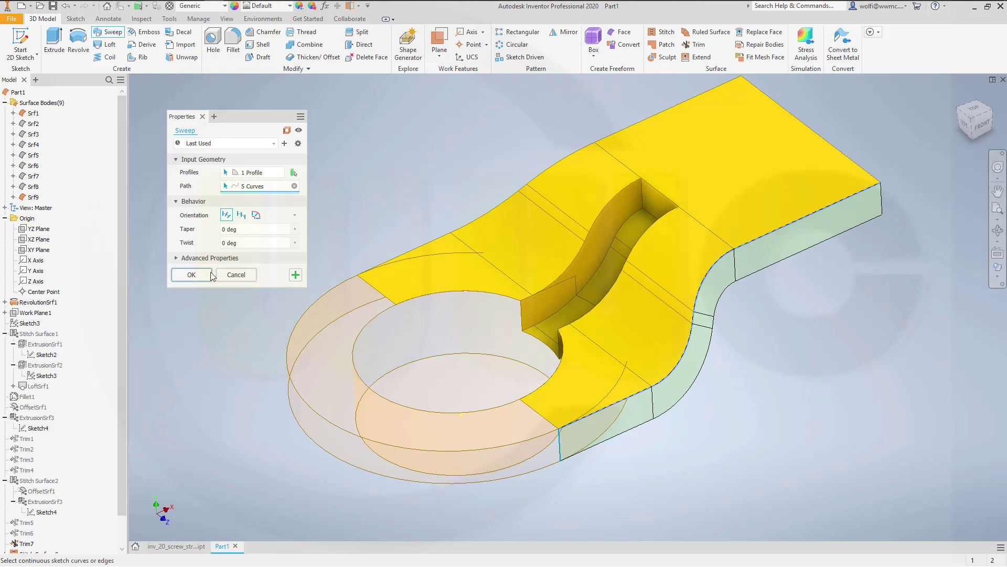
pyautogui.click(191, 275)
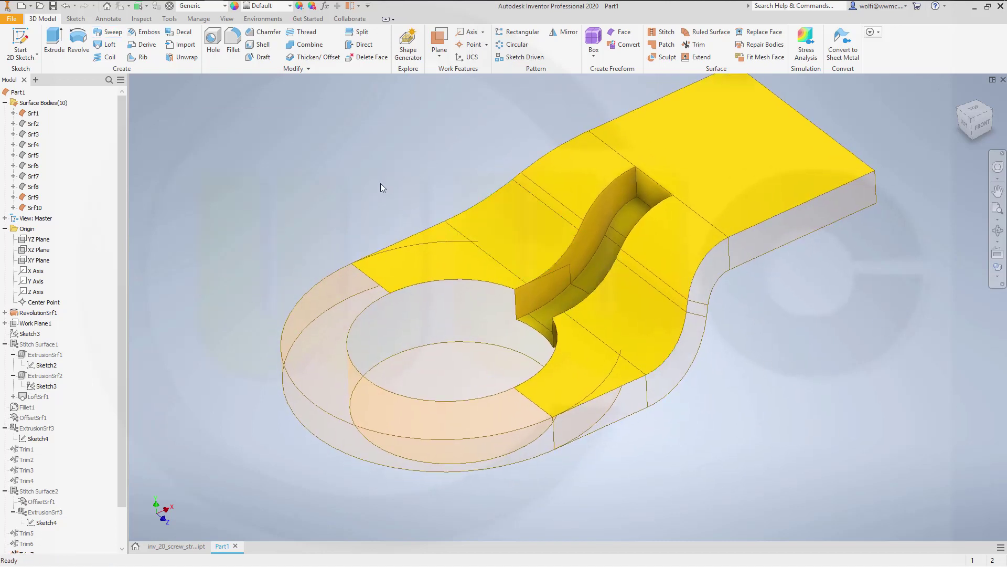
# Mirror the swept side surface about the XY plane to the opposite side of the strap
pyautogui.moveTo(804, 414)
pyautogui.keyDown('shift'); pyautogui.mouseDown(button='middle')
pyautogui.moveTo(785, 392)
pyautogui.moveTo(791, 401)
pyautogui.mouseUp(button='middle'); pyautogui.keyUp('shift')
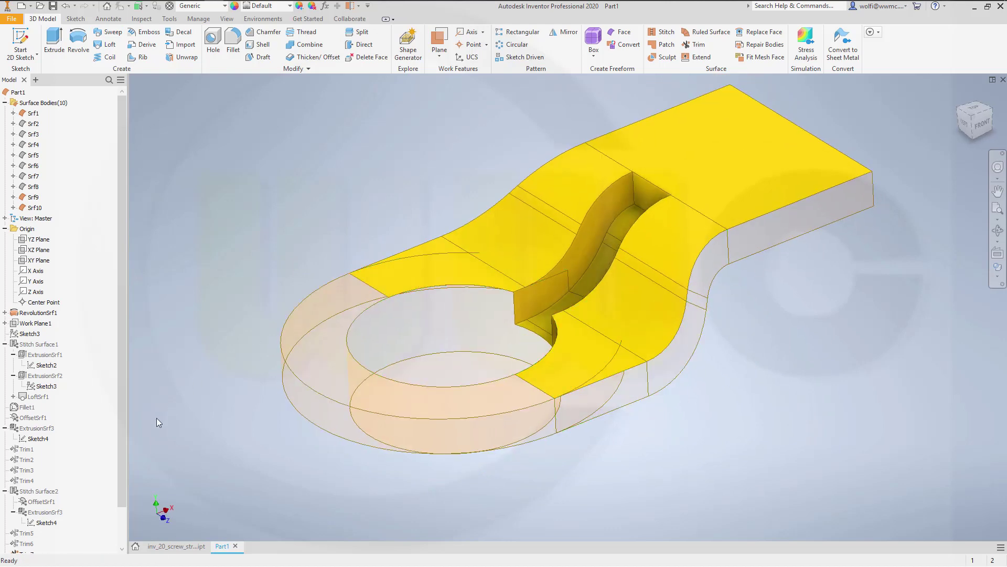
pyautogui.moveTo(118, 454); pyautogui.dragTo(115, 499)
pyautogui.click(38, 533)
pyautogui.click(156, 450)
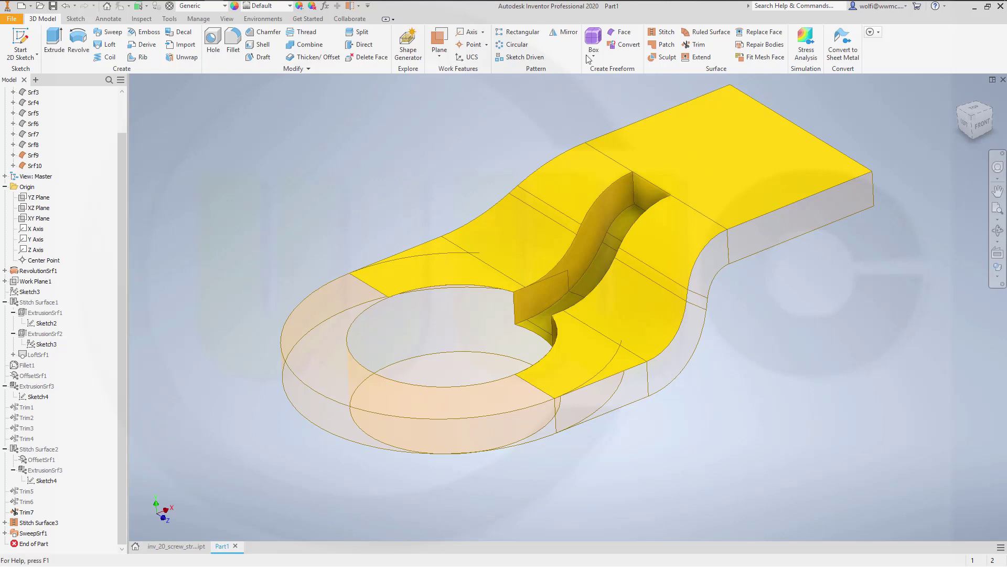
pyautogui.click(563, 32)
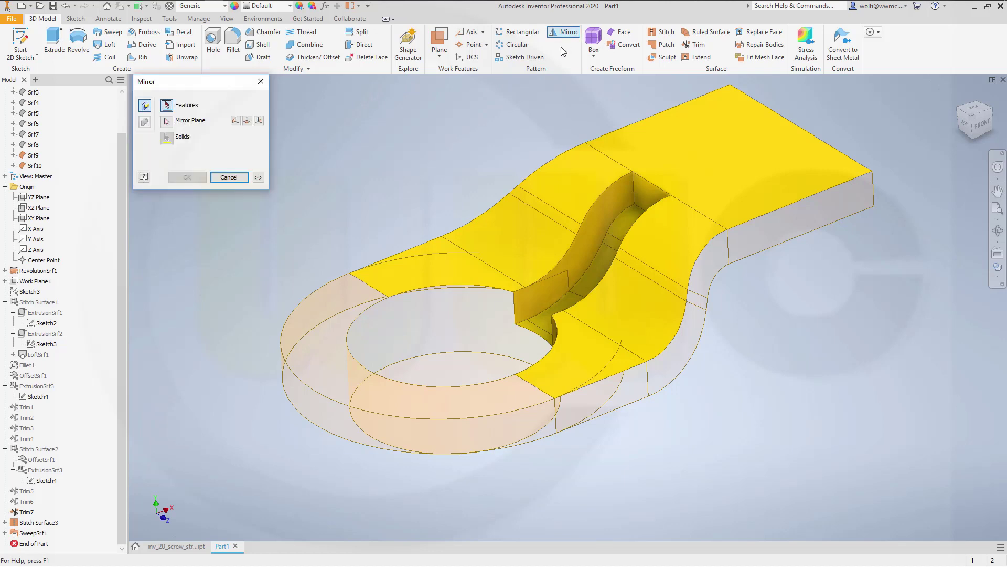
pyautogui.click(625, 395)
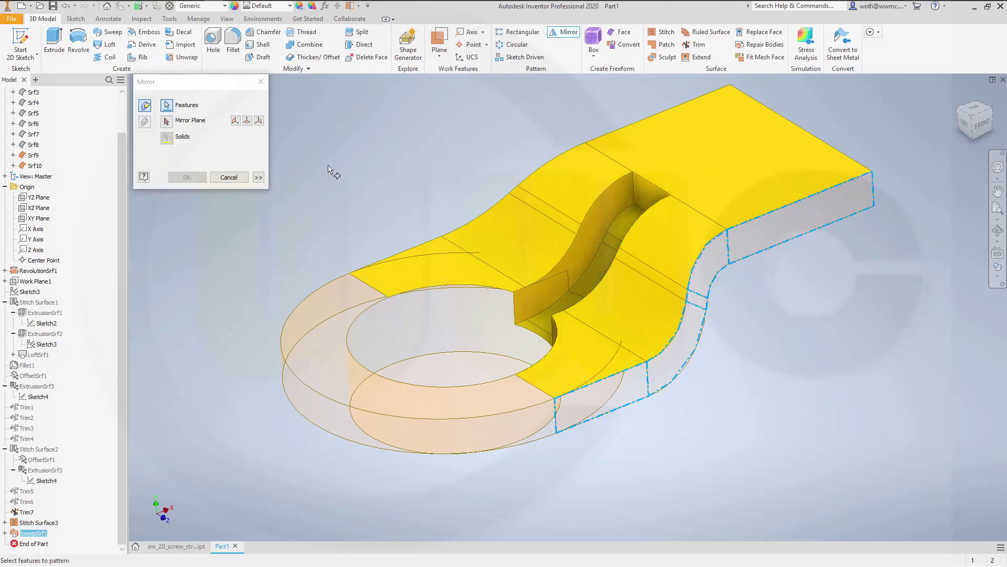
pyautogui.click(167, 122)
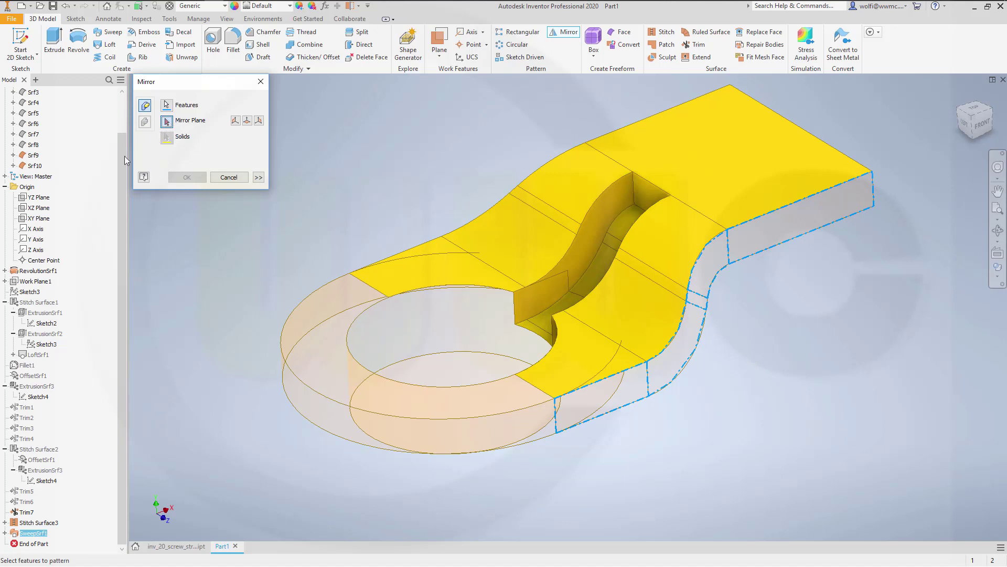
pyautogui.click(42, 220)
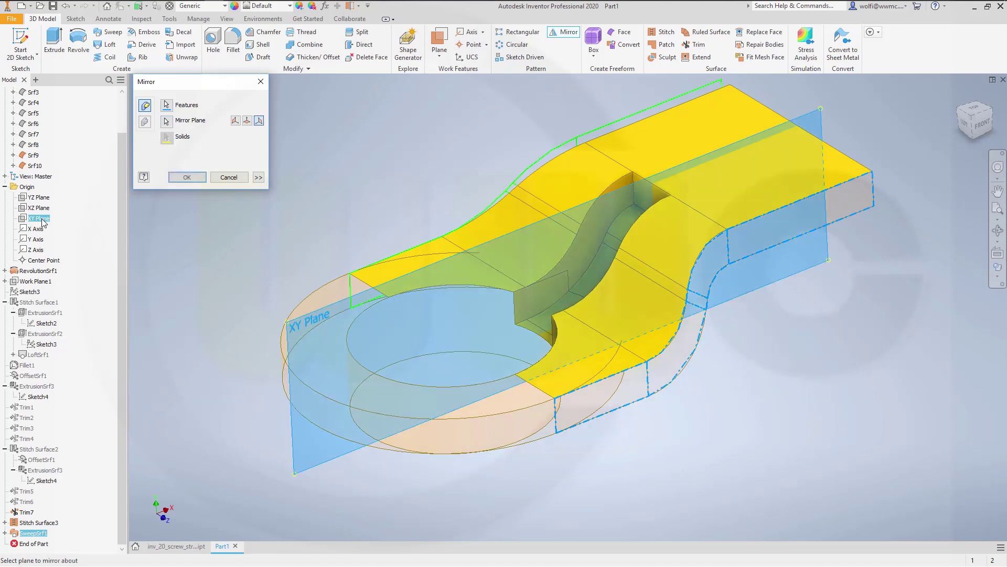
pyautogui.click(193, 179)
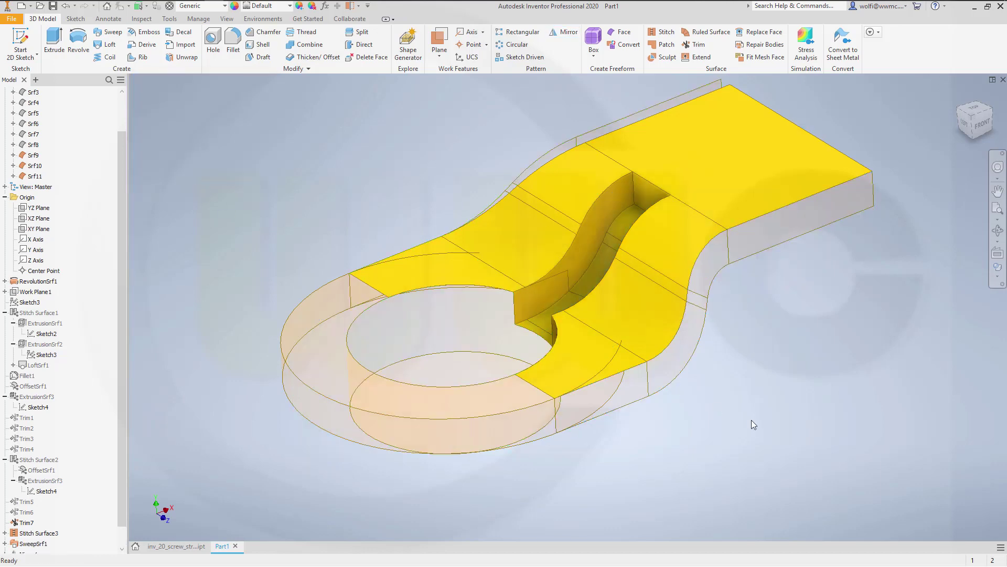
pyautogui.moveTo(775, 431)
pyautogui.keyDown('shift'); pyautogui.mouseDown(button='middle')
pyautogui.moveTo(792, 443)
pyautogui.moveTo(697, 361)
pyautogui.moveTo(760, 412)
pyautogui.moveTo(765, 443)
pyautogui.mouseUp(button='middle'); pyautogui.keyUp('shift')
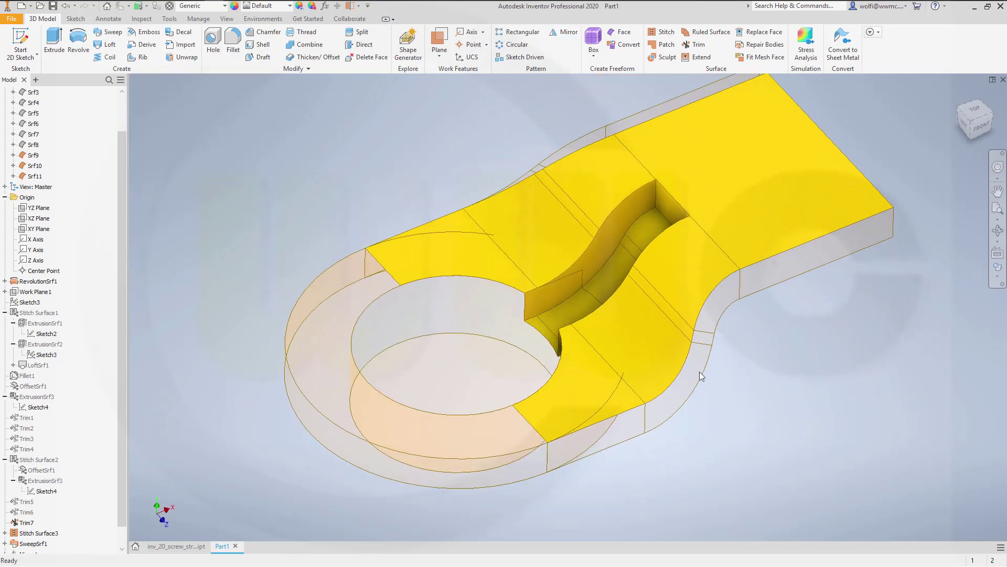
pyautogui.click(661, 35)
pyautogui.click(805, 245)
pyautogui.click(850, 297)
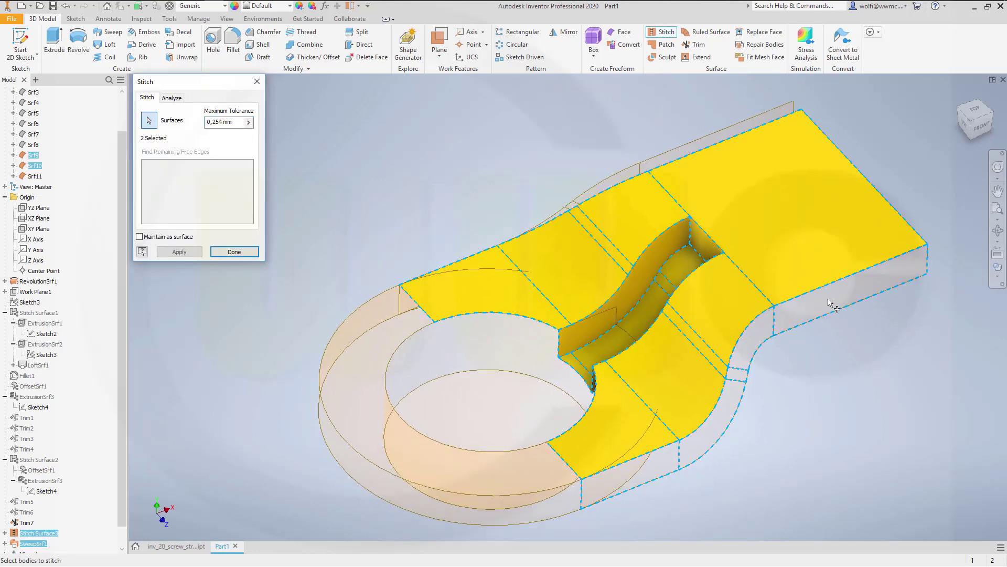
pyautogui.keyDown('shift'); pyautogui.moveTo(488, 213); pyautogui.dragTo(604, 207, button='middle'); pyautogui.keyUp('shift')
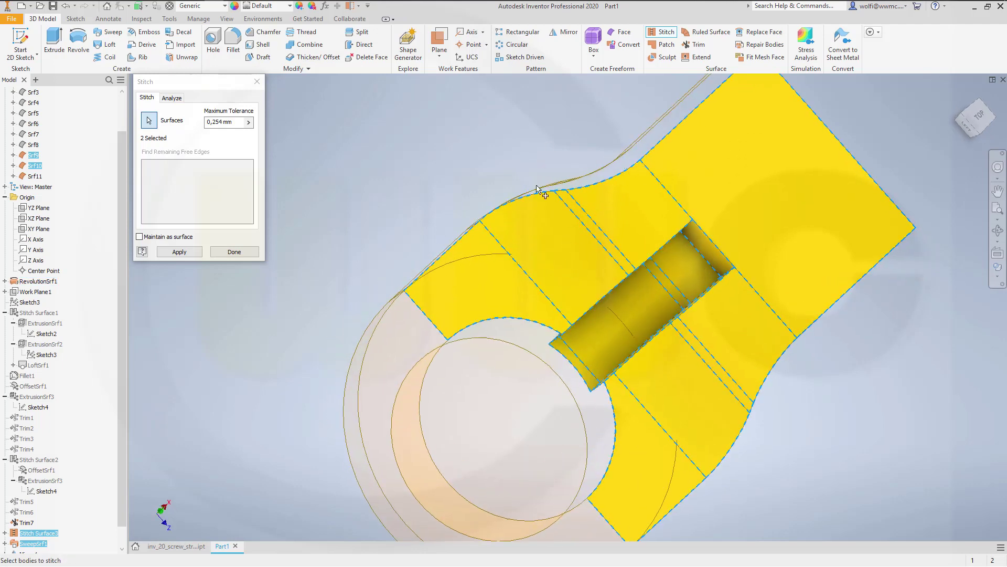
pyautogui.keyDown('shift'); pyautogui.moveTo(545, 196); pyautogui.dragTo(582, 215, button='middle'); pyautogui.keyUp('shift')
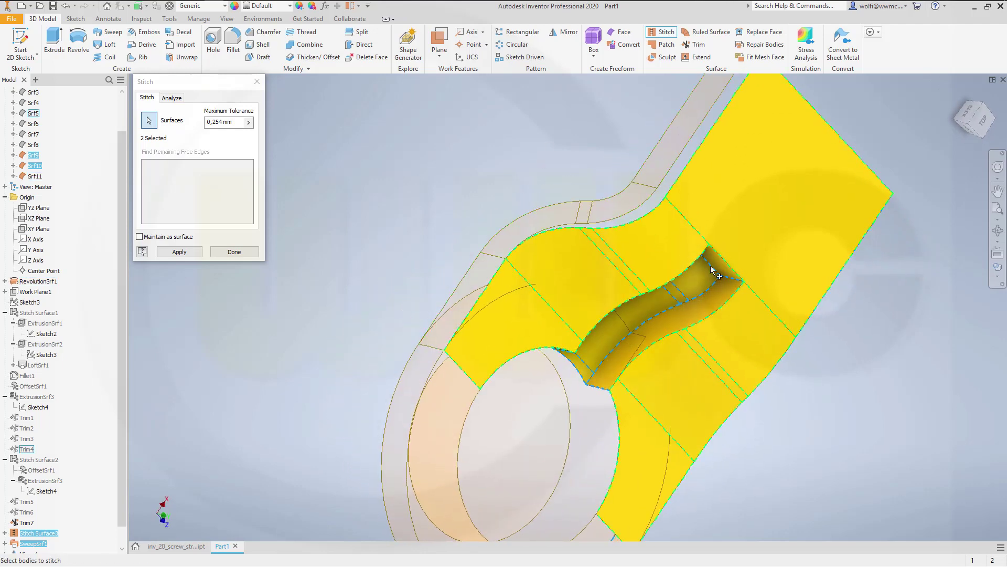
pyautogui.keyDown('shift'); pyautogui.moveTo(724, 274); pyautogui.dragTo(645, 187, button='middle'); pyautogui.keyUp('shift')
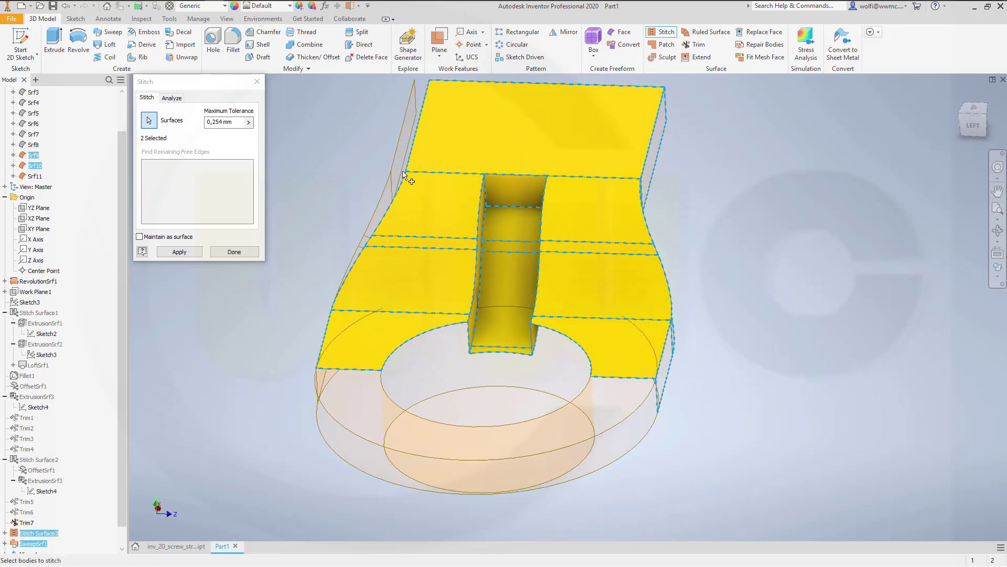
pyautogui.click(231, 252)
# Make Sketch2, the line sketch at the strap's far end, visible
pyautogui.moveTo(684, 339)
pyautogui.keyDown('shift'); pyautogui.mouseDown(button='middle')
pyautogui.moveTo(650, 322)
pyautogui.moveTo(634, 331)
pyautogui.moveTo(710, 342)
pyautogui.moveTo(720, 332)
pyautogui.moveTo(699, 351)
pyautogui.moveTo(656, 317)
pyautogui.moveTo(703, 333)
pyautogui.moveTo(686, 361)
pyautogui.moveTo(699, 347)
pyautogui.mouseUp(button='middle'); pyautogui.keyUp('shift')
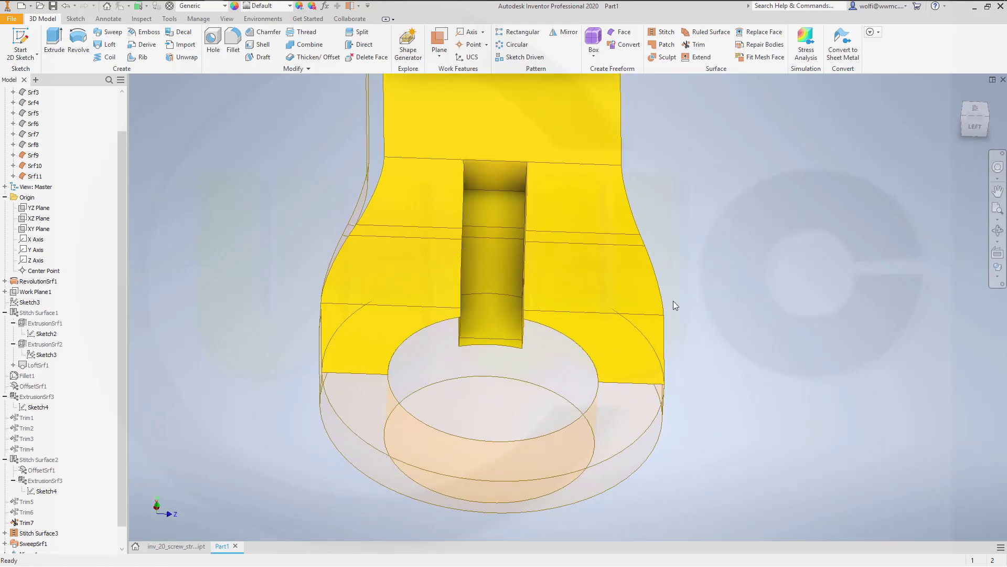
pyautogui.keyDown('shift'); pyautogui.moveTo(673, 298); pyautogui.dragTo(589, 294, button='middle'); pyautogui.keyUp('shift')
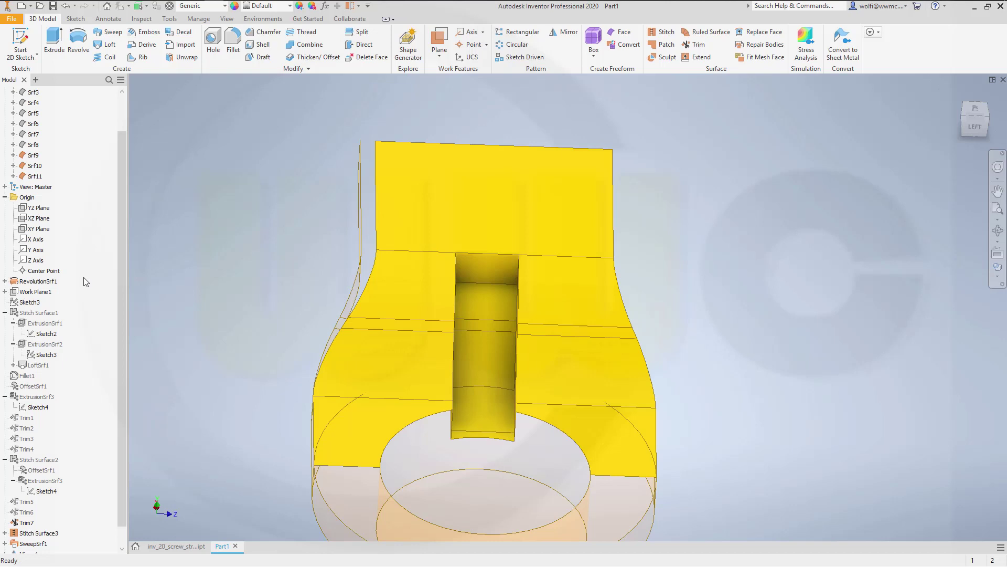
pyautogui.click(46, 334)
pyautogui.rightClick(48, 337)
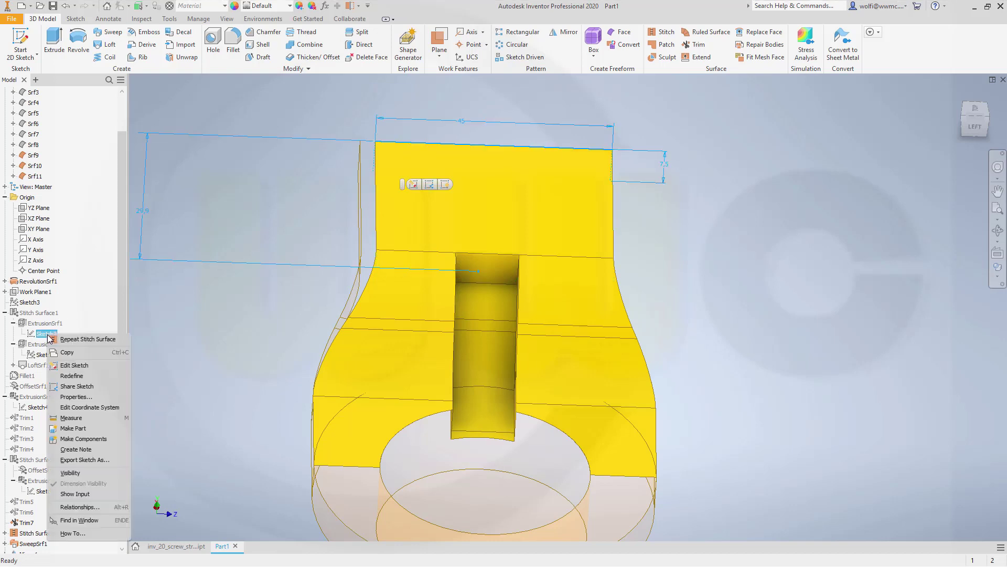
pyautogui.click(67, 474)
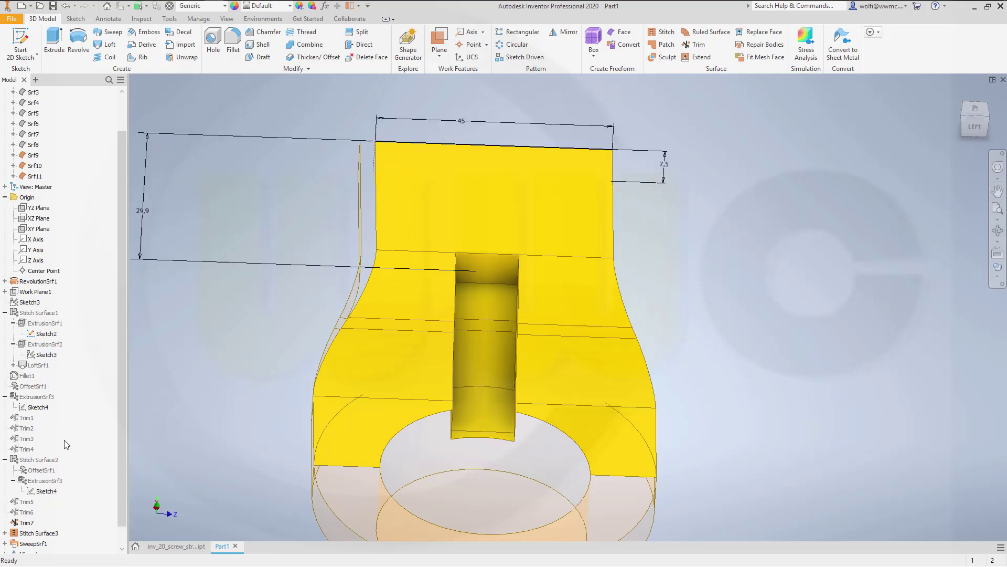
# Edit Sketch2 to align the midpoint of the 45 mm line with the origin using a horizontal constraint, and finish the sketch
pyautogui.click(33, 336)
pyautogui.doubleClick(33, 336)
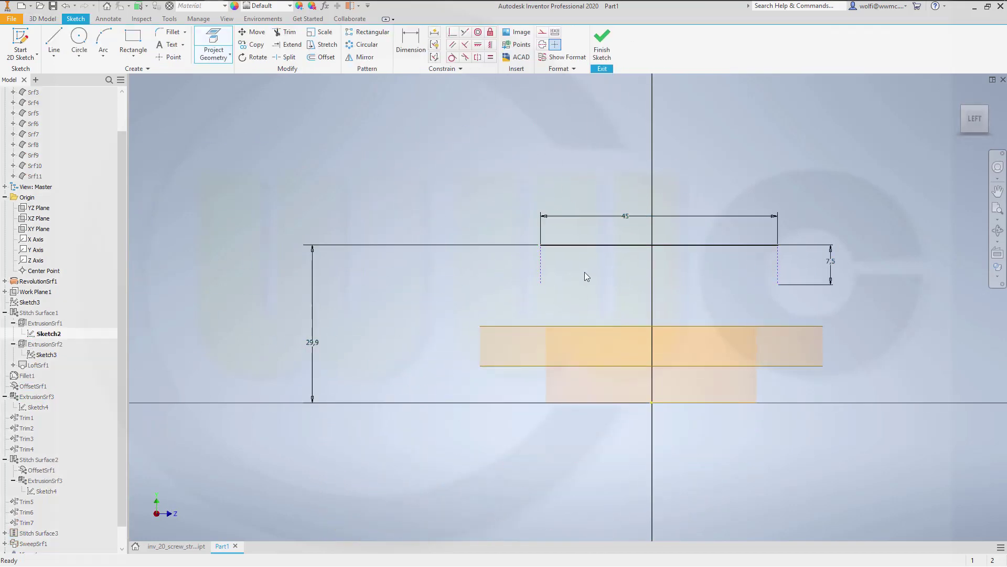
pyautogui.click(490, 44)
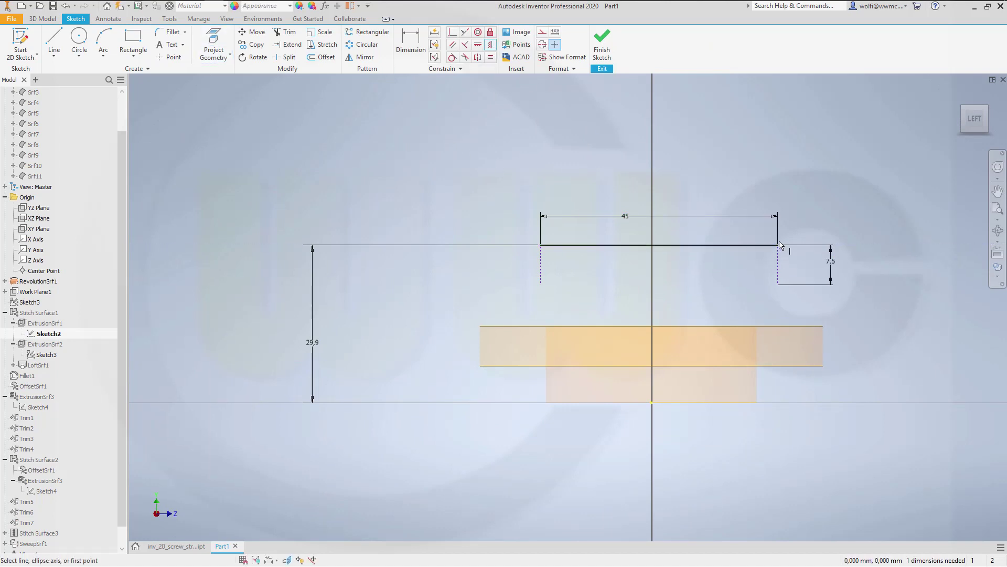
pyautogui.click(478, 44)
pyautogui.click(652, 403)
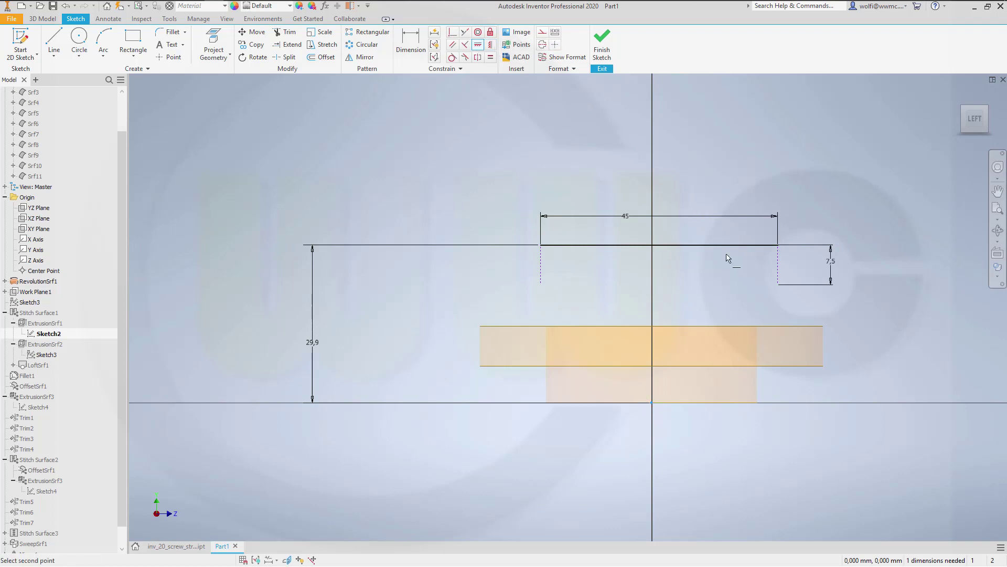
pyautogui.click(660, 245)
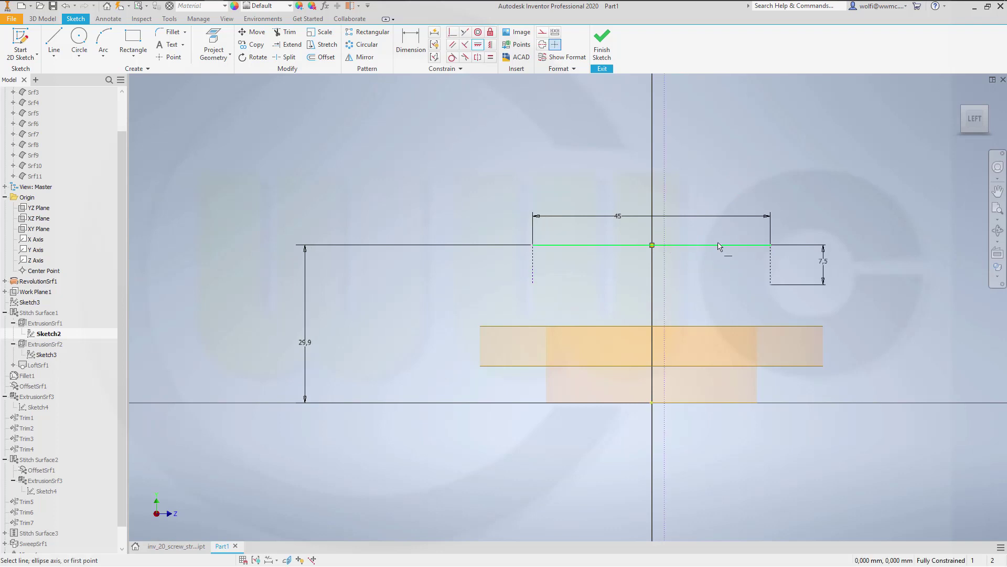
pyautogui.click(602, 43)
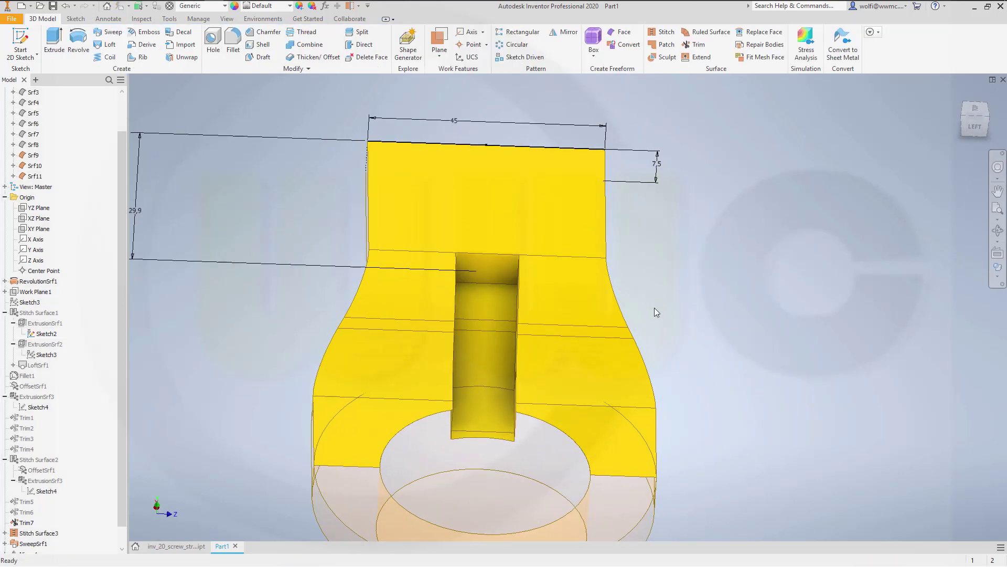
# Stitch the strap and slot surface together with the swept side surface and its mirrored copy
pyautogui.moveTo(657, 312)
pyautogui.keyDown('shift'); pyautogui.mouseDown(button='middle')
pyautogui.moveTo(637, 359)
pyautogui.moveTo(614, 360)
pyautogui.moveTo(722, 308)
pyautogui.mouseUp(button='middle'); pyautogui.keyUp('shift')
pyautogui.scroll(3, 245, 242)
pyautogui.scroll(-5, 245, 241)
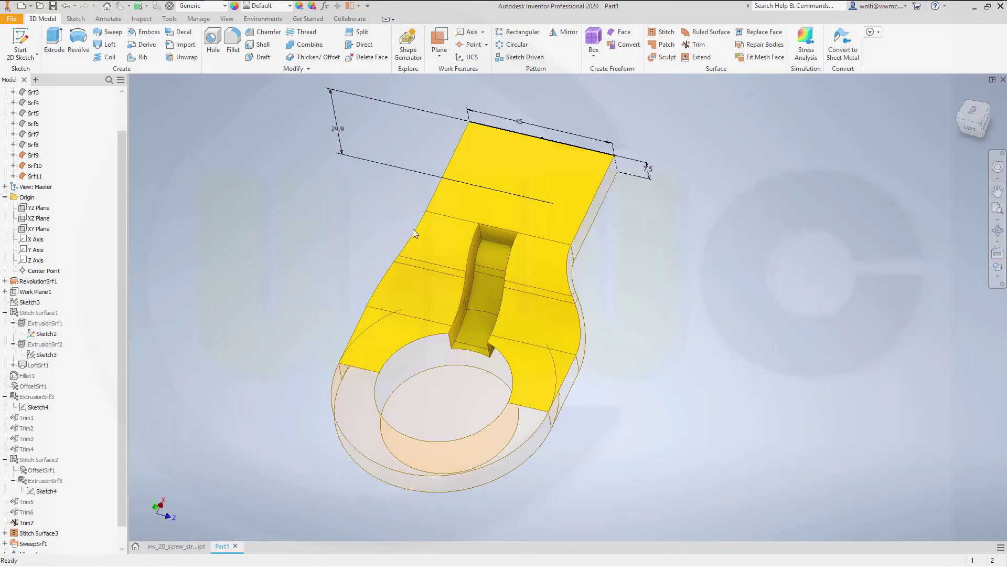
pyautogui.click(662, 33)
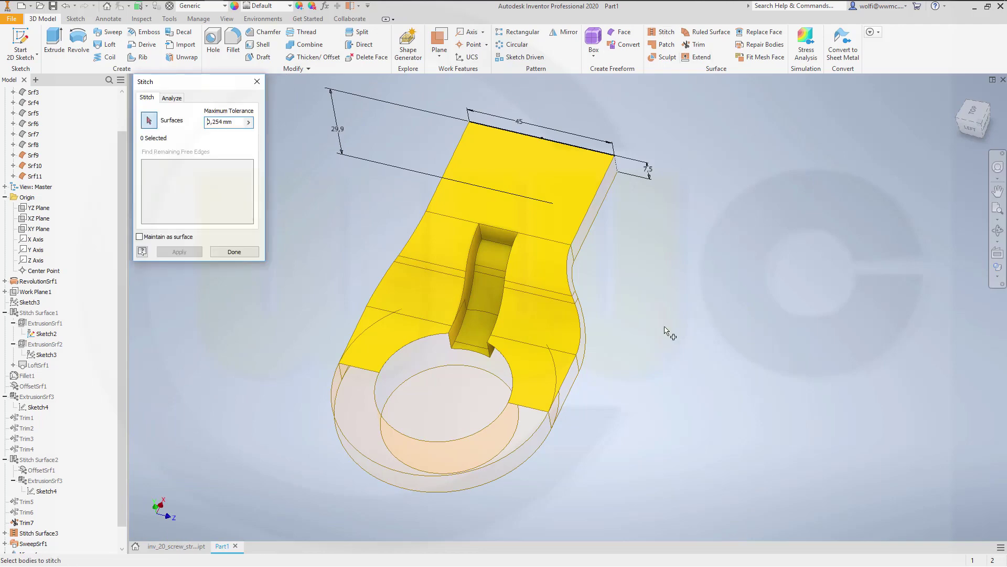
pyautogui.click(565, 349)
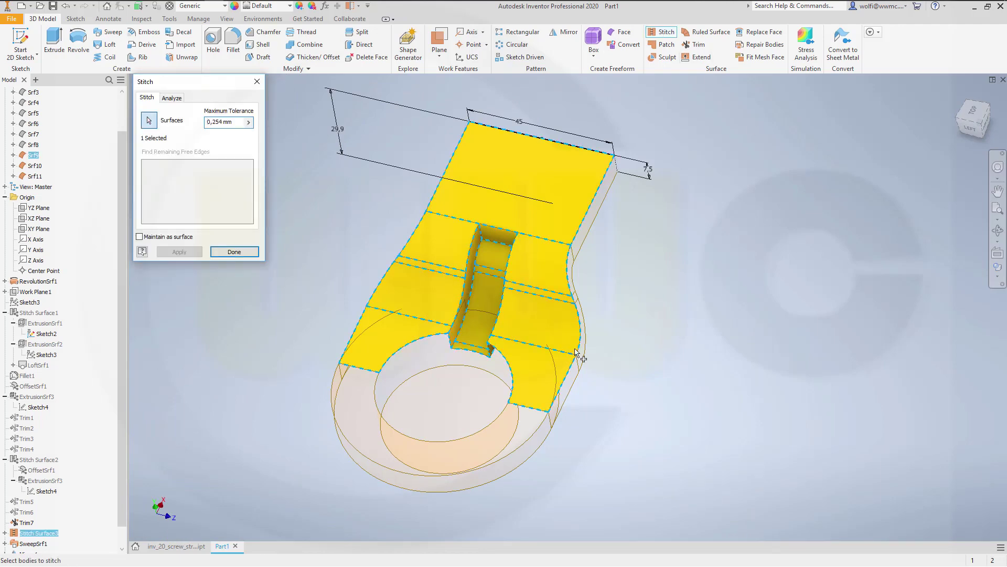
pyautogui.click(576, 378)
pyautogui.keyDown('shift'); pyautogui.moveTo(433, 289); pyautogui.dragTo(482, 304, button='middle'); pyautogui.keyUp('shift')
pyautogui.click(487, 290)
pyautogui.click(179, 251)
pyautogui.click(234, 252)
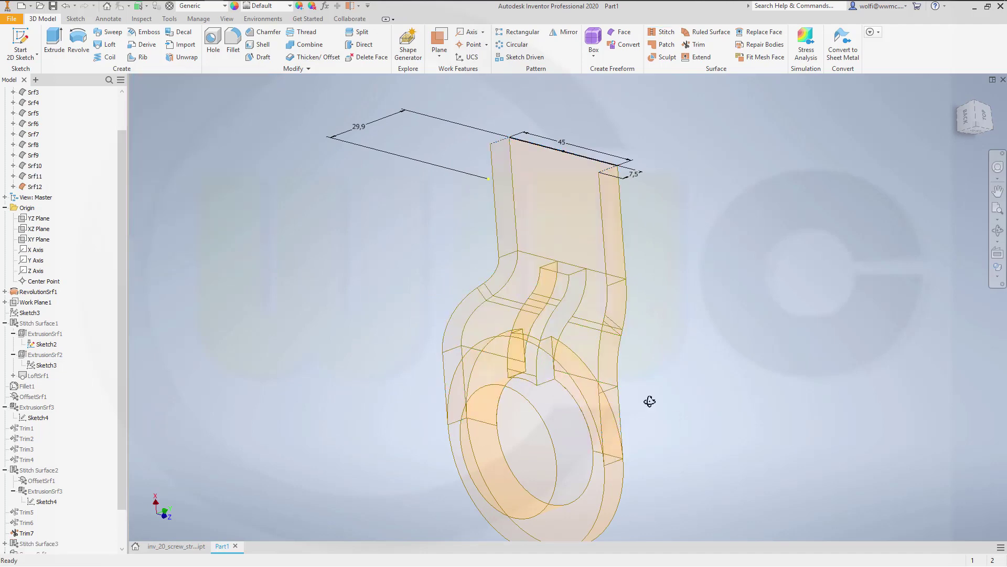
pyautogui.keyDown('shift'); pyautogui.moveTo(646, 396); pyautogui.dragTo(699, 380, button='middle'); pyautogui.keyUp('shift')
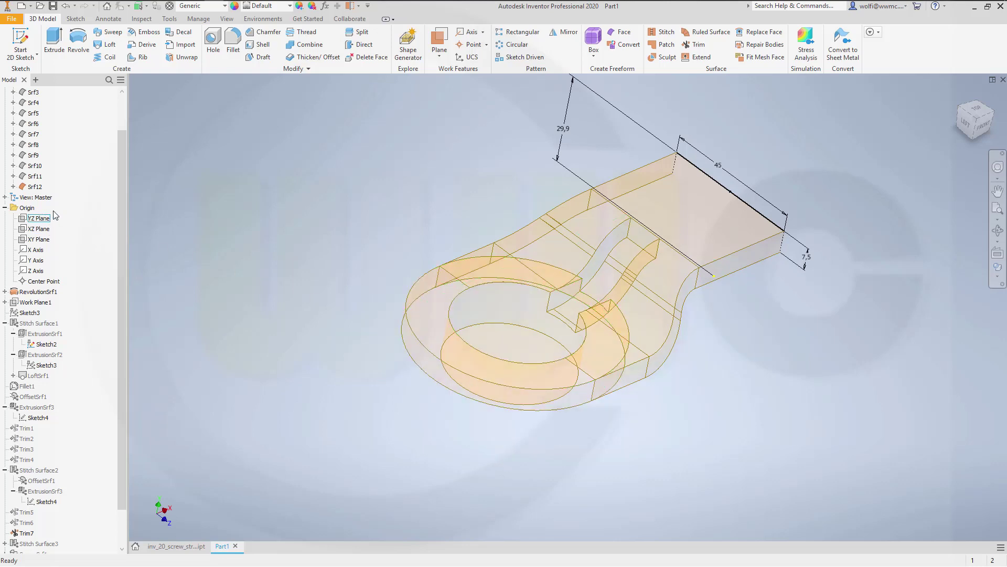
pyautogui.scroll(2, 71, 168)
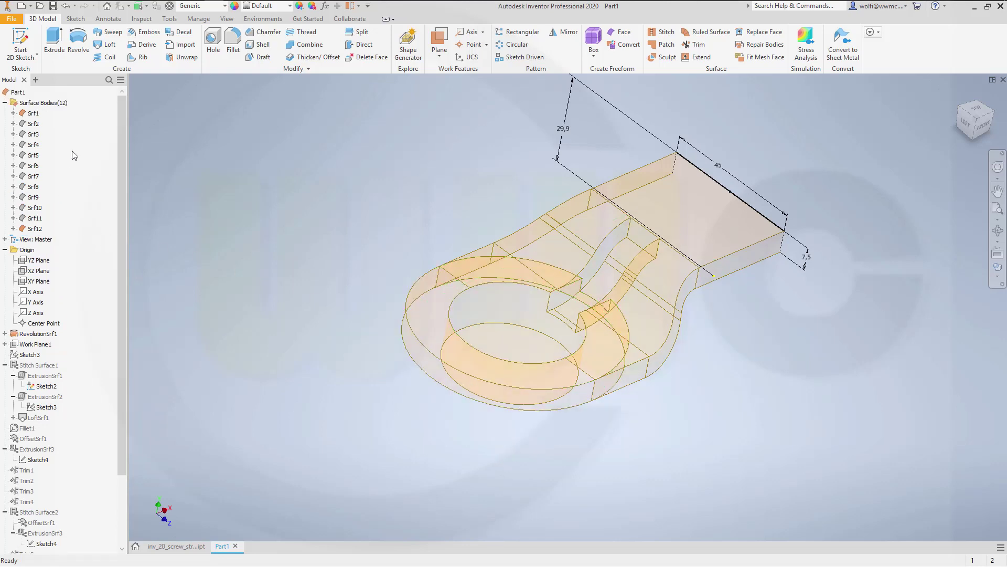
# Turn off translucency for the revolved cup surface Srf1 and hide Sketch2 at the strap's far end
pyautogui.rightClick(29, 114)
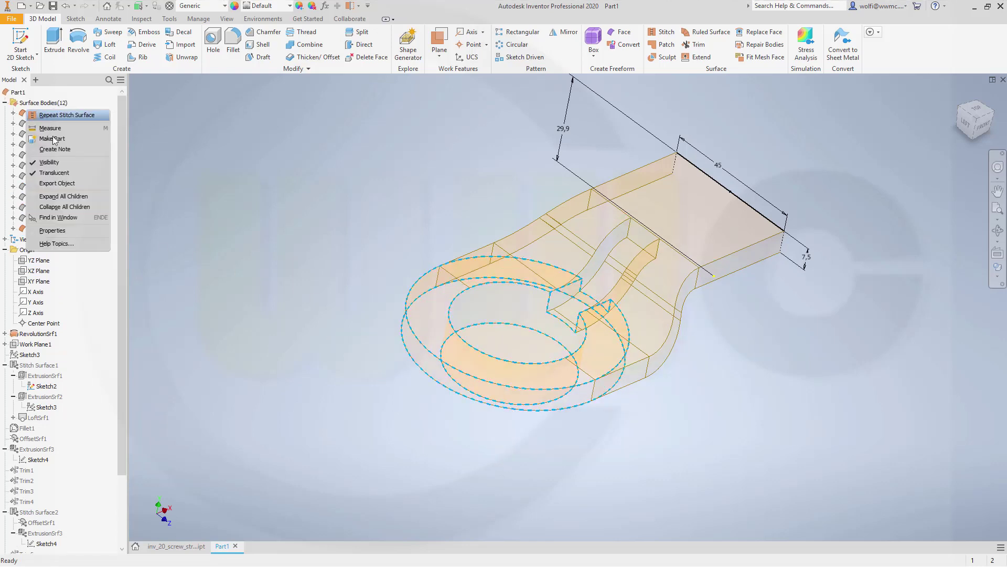
pyautogui.click(52, 173)
pyautogui.moveTo(367, 191)
pyautogui.keyDown('shift'); pyautogui.mouseDown(button='middle')
pyautogui.moveTo(371, 221)
pyautogui.moveTo(360, 196)
pyautogui.mouseUp(button='middle'); pyautogui.keyUp('shift')
pyautogui.keyDown('shift'); pyautogui.moveTo(411, 282); pyautogui.dragTo(429, 263, button='middle'); pyautogui.keyUp('shift')
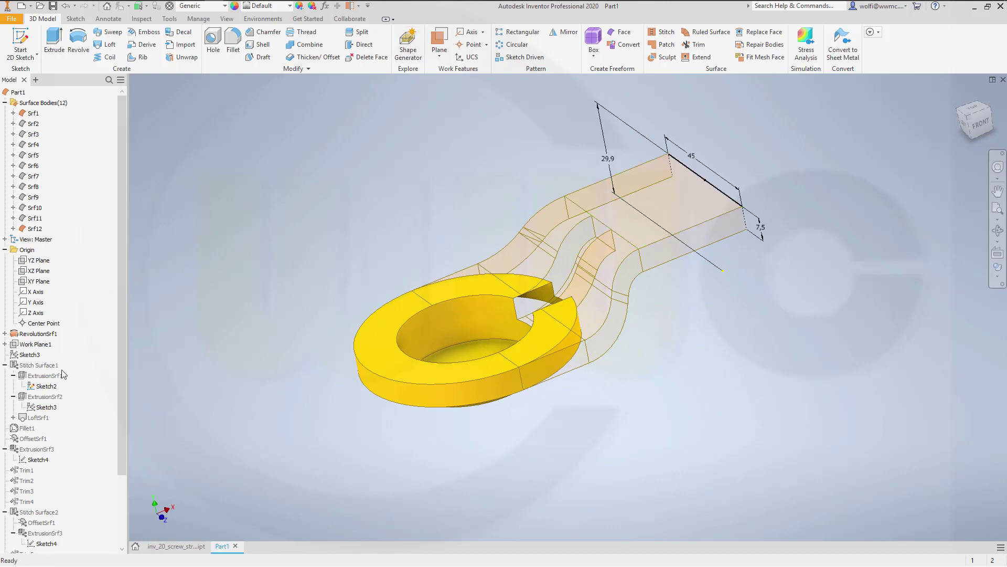
pyautogui.rightClick(48, 389)
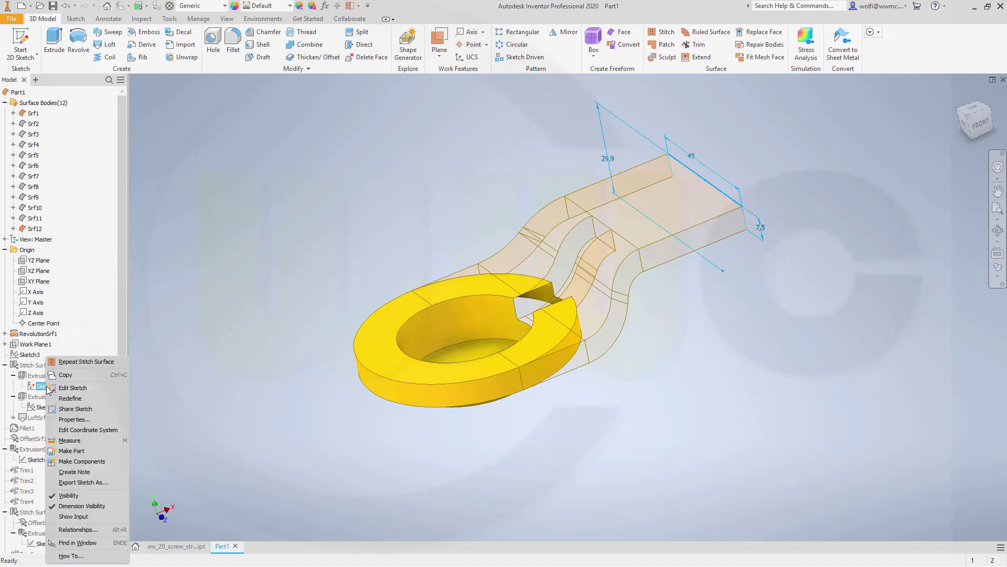
pyautogui.click(70, 495)
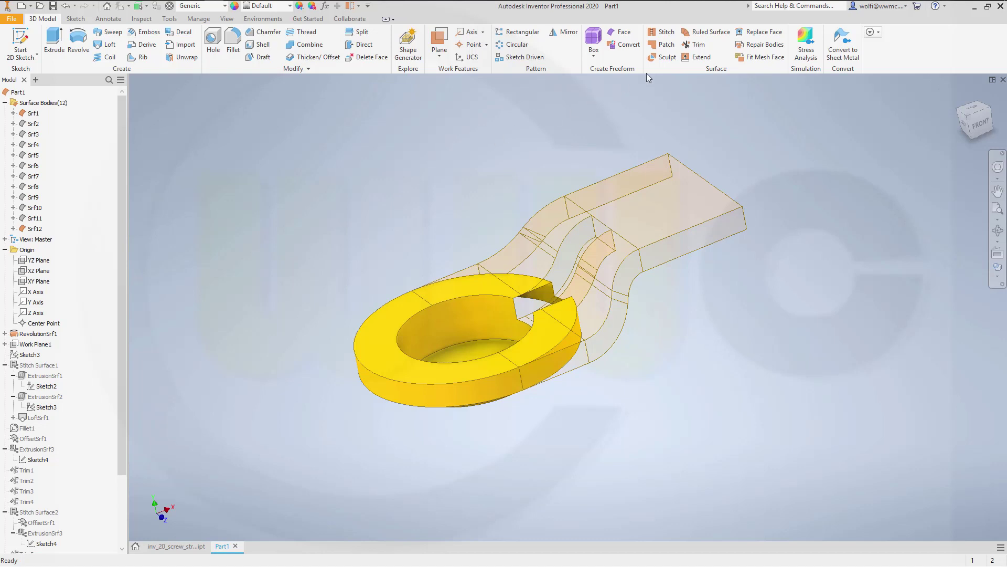
# Trim the cup surface with the stitched strap surface, removing the outer cup wall portion that lies inside the strap
pyautogui.click(695, 45)
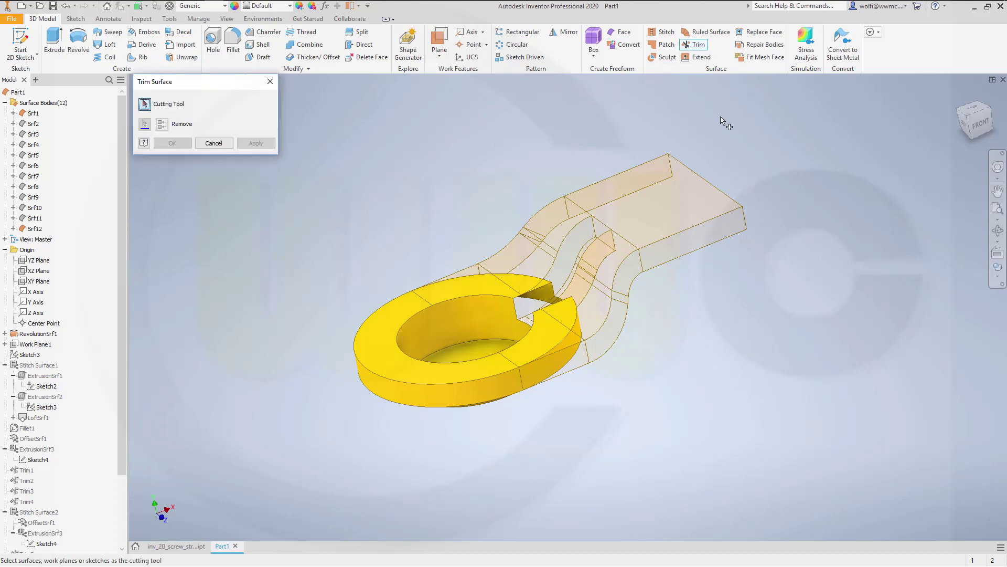
pyautogui.click(650, 211)
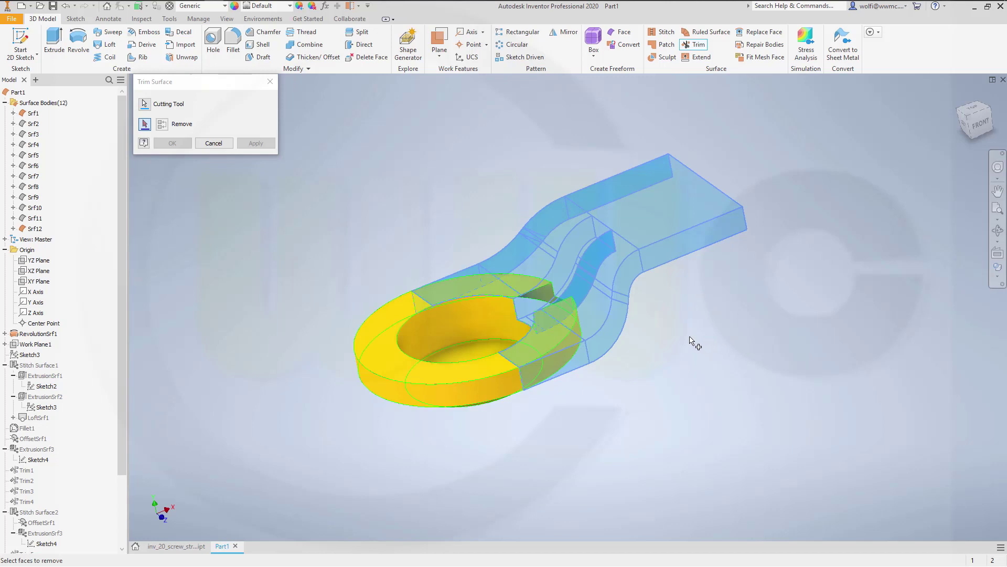
pyautogui.keyDown('shift'); pyautogui.moveTo(689, 341); pyautogui.dragTo(567, 328, button='middle'); pyautogui.keyUp('shift')
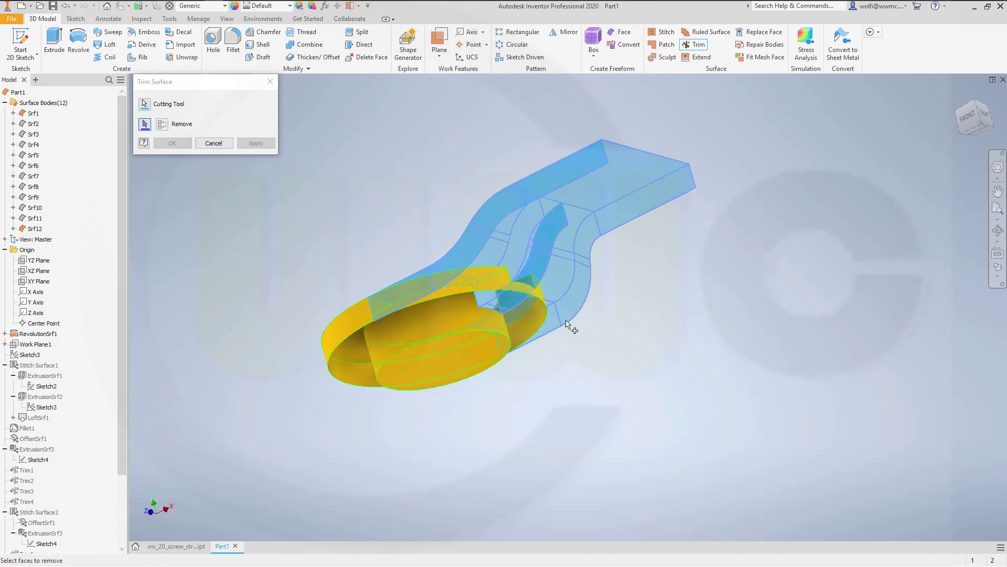
pyautogui.click(477, 282)
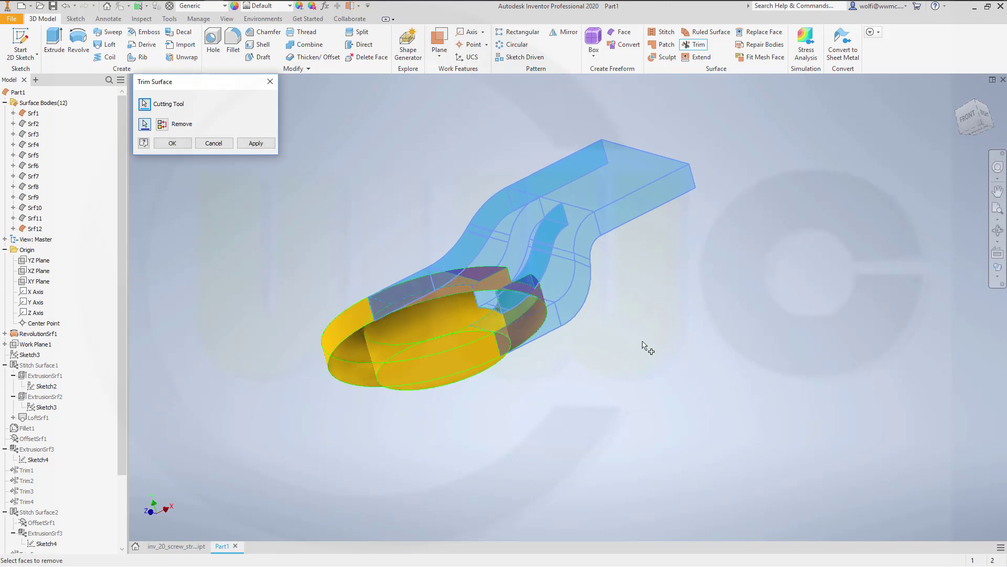
pyautogui.click(256, 144)
# Trim the cup's top rim with the strap surface, removing the two overlapping faces on either side of the slot
pyautogui.keyDown('shift'); pyautogui.moveTo(331, 202); pyautogui.dragTo(435, 240, button='middle'); pyautogui.keyUp('shift')
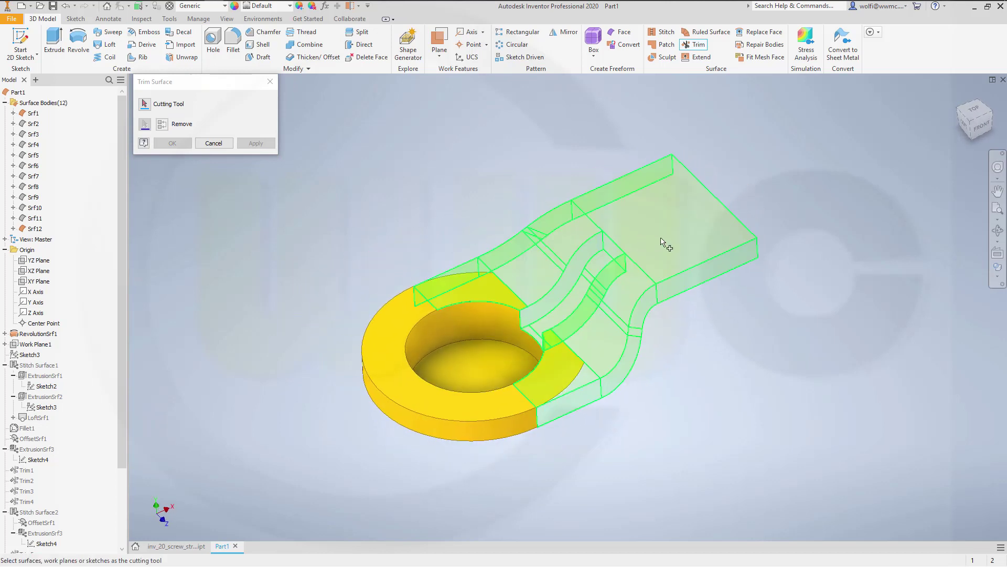
pyautogui.click(661, 241)
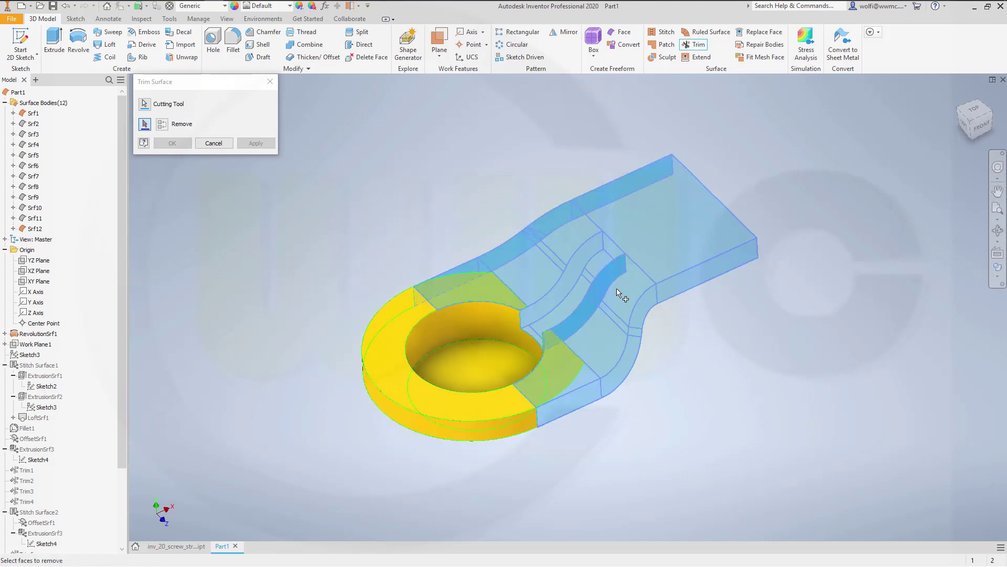
pyautogui.click(486, 291)
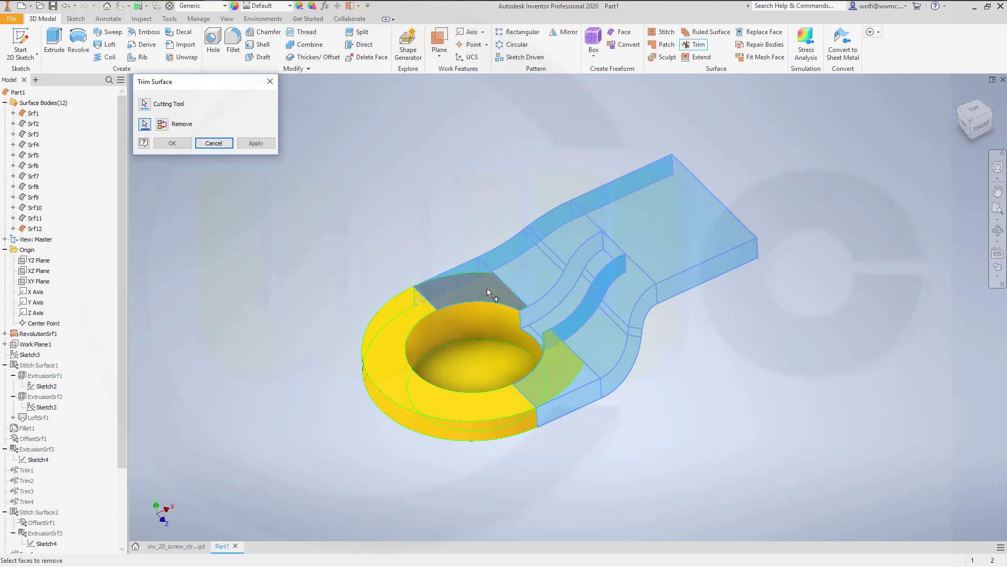
pyautogui.click(559, 366)
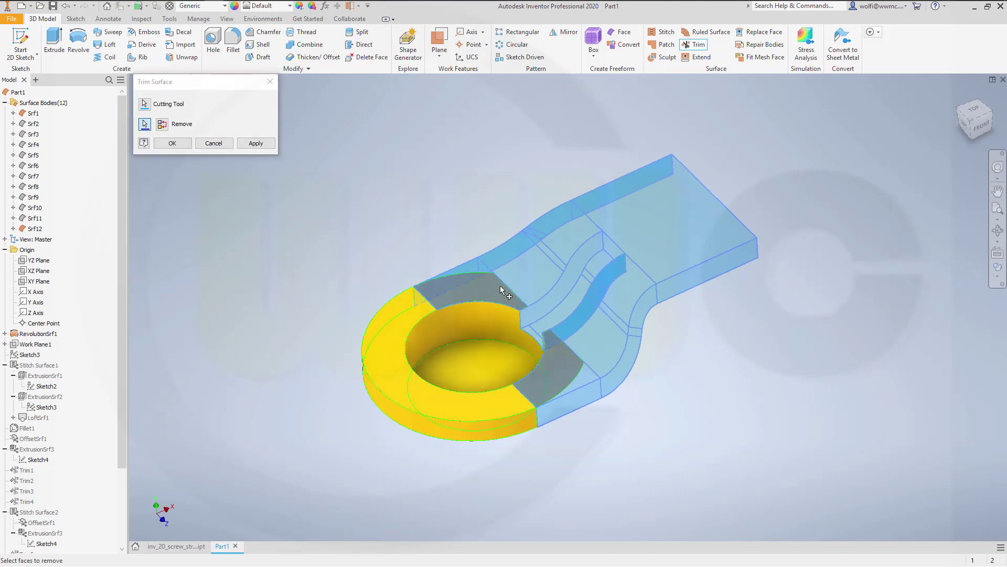
pyautogui.click(172, 143)
pyautogui.keyDown('shift'); pyautogui.moveTo(688, 437); pyautogui.dragTo(659, 425, button='middle'); pyautogui.keyUp('shift')
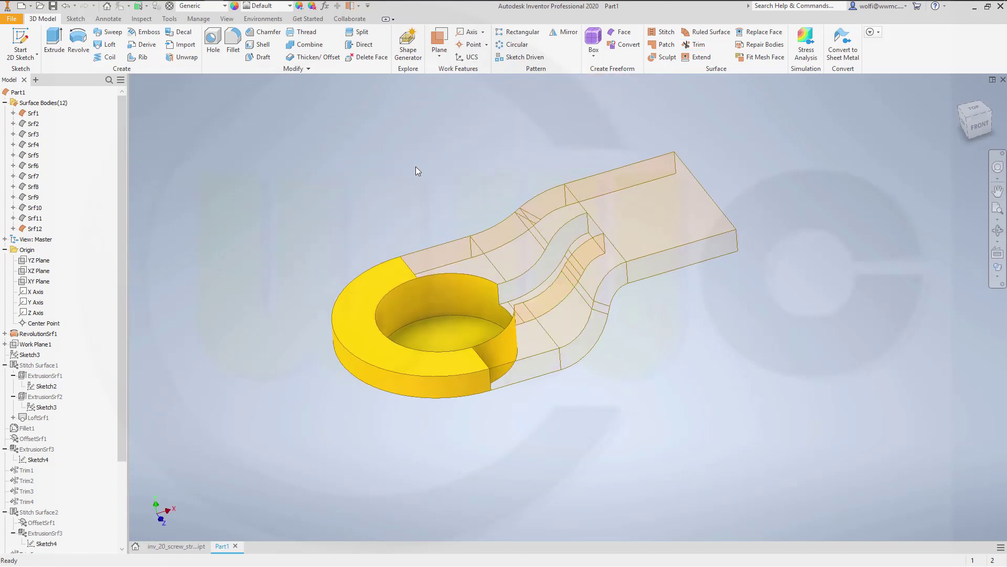
# Stitch the trimmed cup surface and the strap surface together with a maximum tolerance of 0,254 mm
pyautogui.click(663, 32)
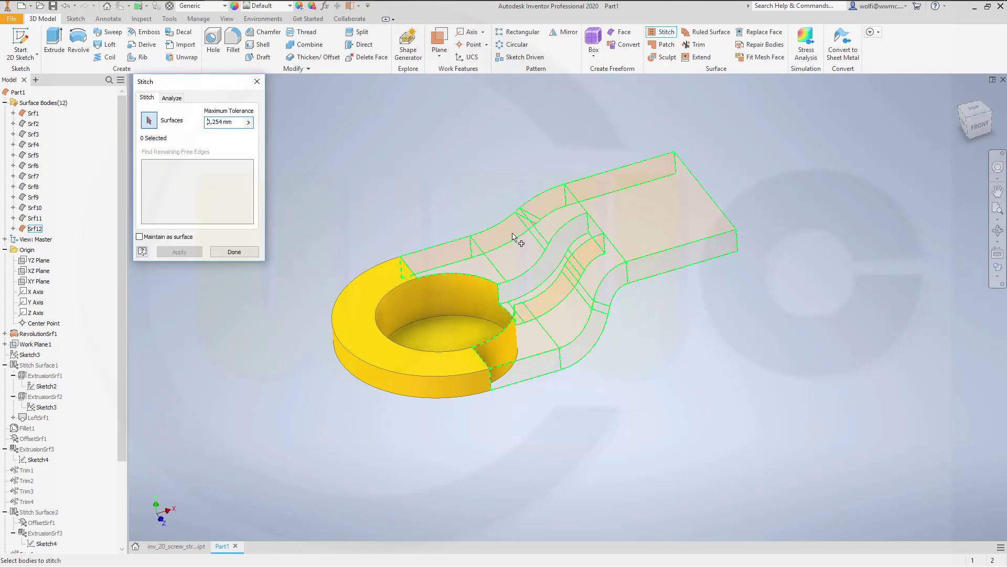
pyautogui.click(382, 300)
pyautogui.click(483, 258)
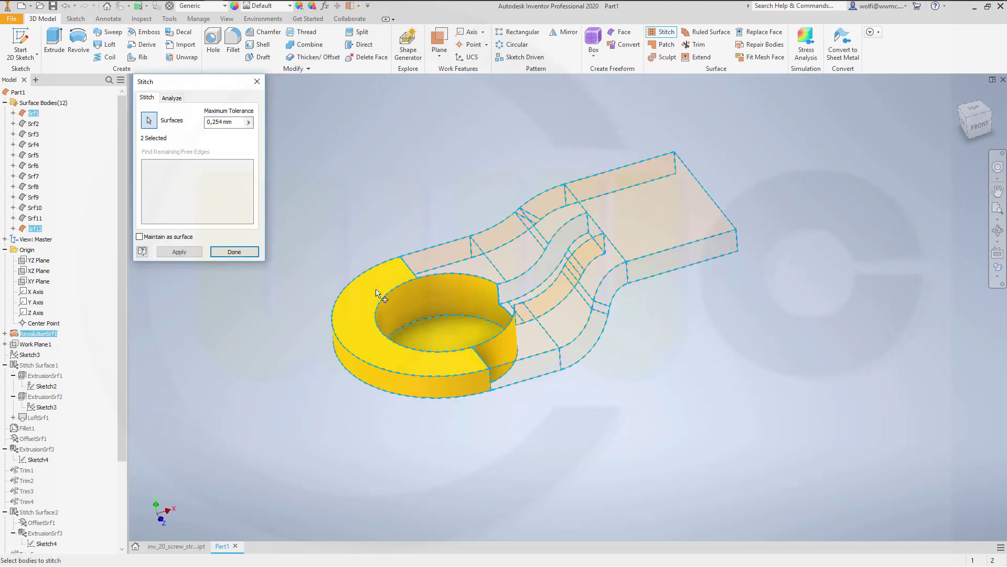
pyautogui.click(184, 256)
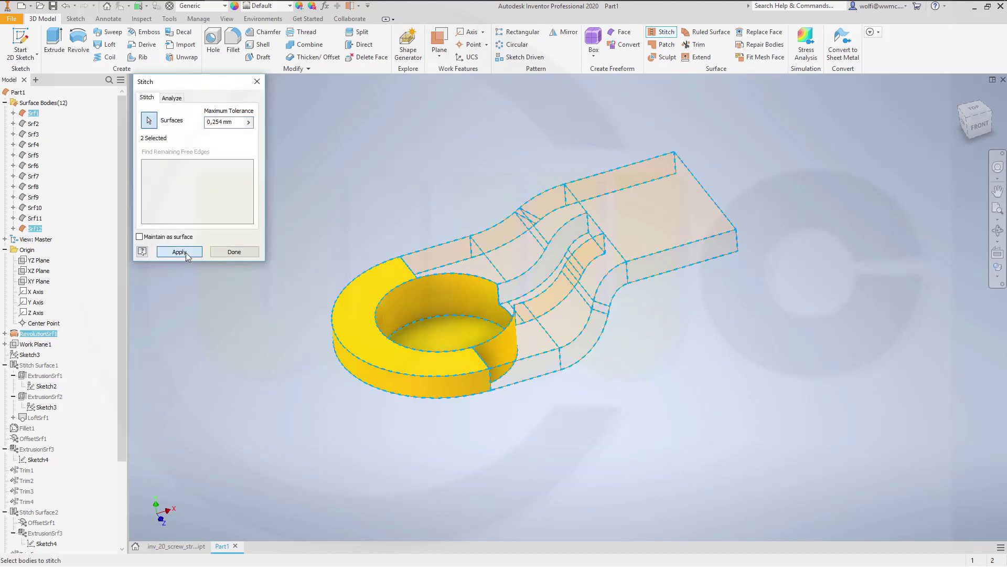
pyautogui.click(234, 252)
# Turn off translucency for the newly stitched surface body Srf13
pyautogui.press('F6')
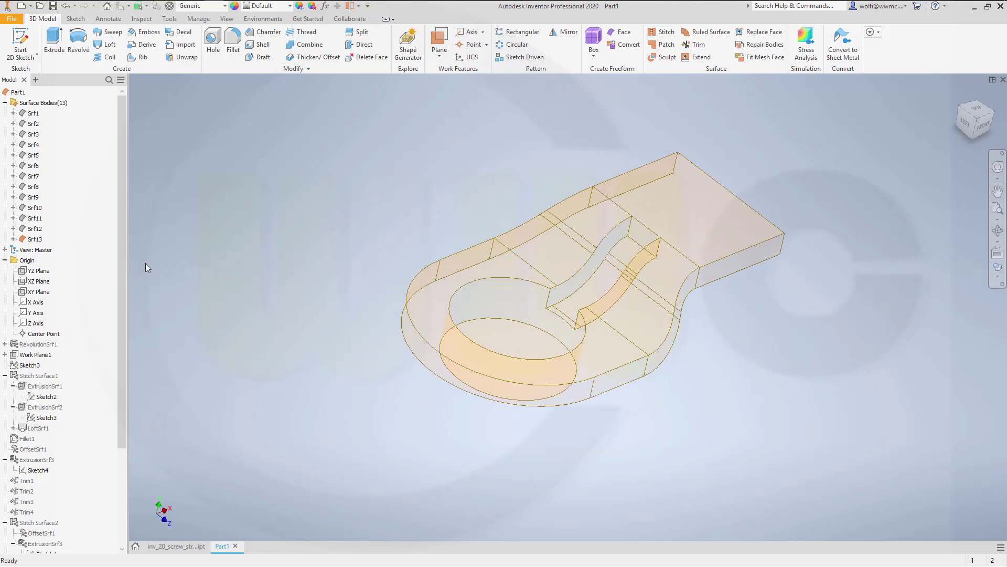
pyautogui.rightClick(41, 242)
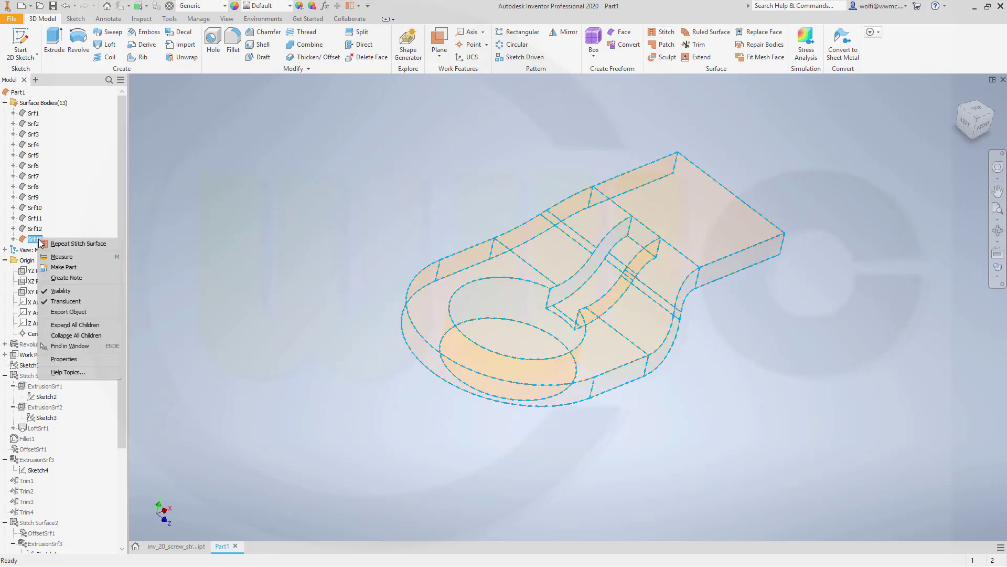
pyautogui.click(68, 304)
pyautogui.keyDown('shift'); pyautogui.moveTo(642, 440); pyautogui.dragTo(719, 367, button='middle'); pyautogui.keyUp('shift')
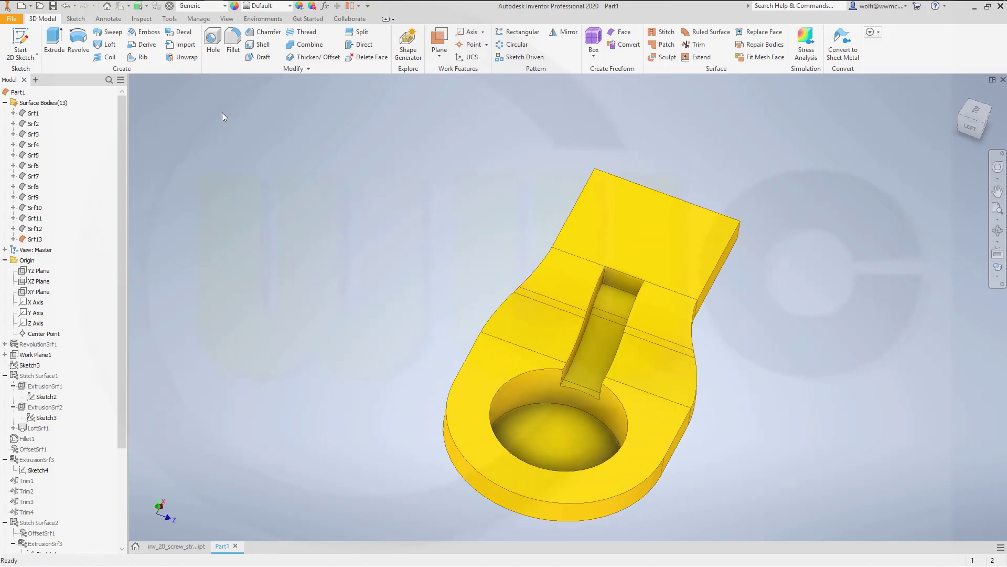
# Fillet the two vertical corner edges at the slot's closed end with a 4 mm radius
pyautogui.click(233, 42)
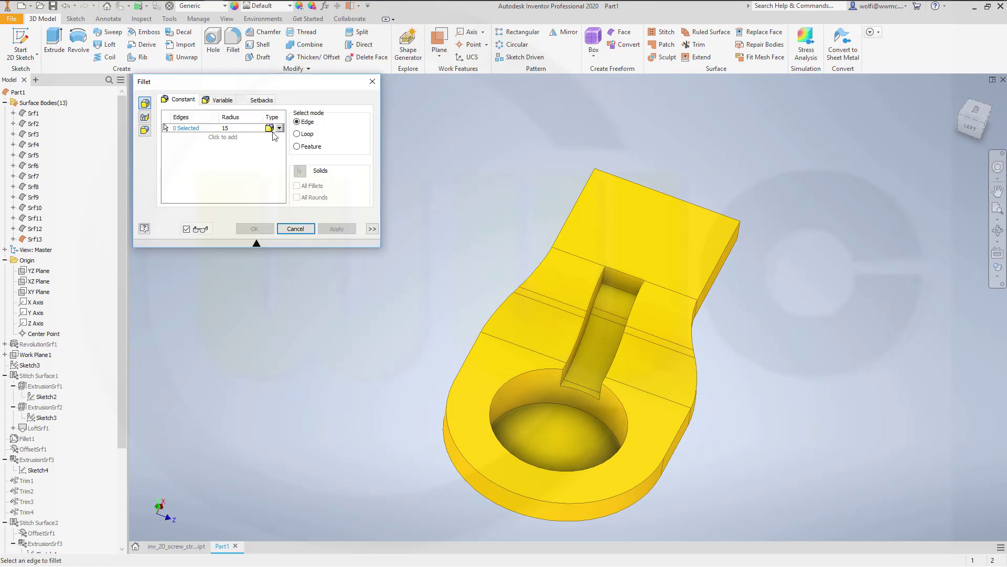
pyautogui.click(234, 127)
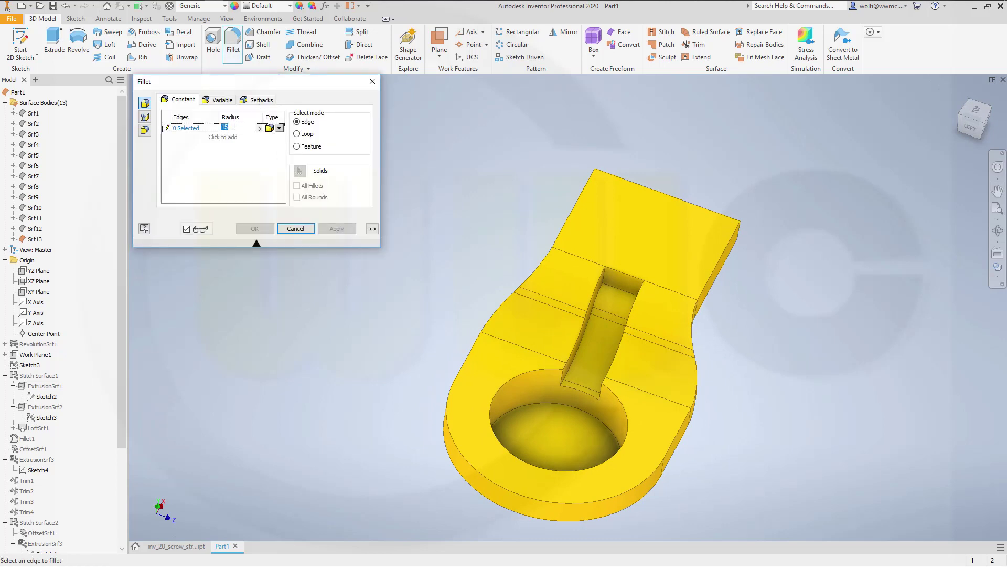
pyautogui.write('4')
pyautogui.click(606, 282)
pyautogui.keyDown('shift'); pyautogui.moveTo(473, 259); pyautogui.dragTo(660, 340, button='middle'); pyautogui.keyUp('shift')
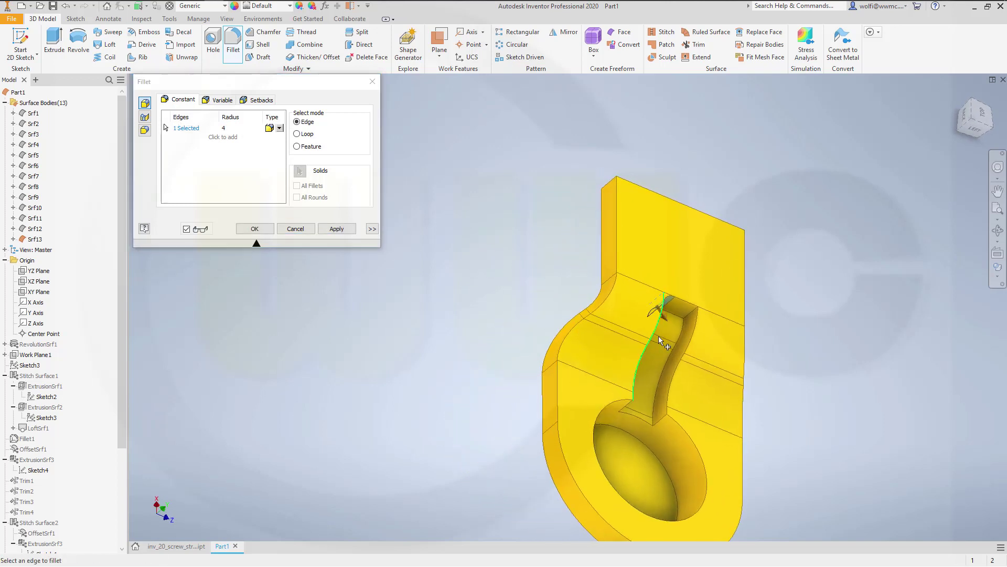
pyautogui.click(694, 321)
pyautogui.click(337, 228)
# Fillet the bottom edges of the slot with a 4 mm radius
pyautogui.keyDown('shift'); pyautogui.moveTo(515, 259); pyautogui.dragTo(488, 243, button='middle'); pyautogui.keyUp('shift')
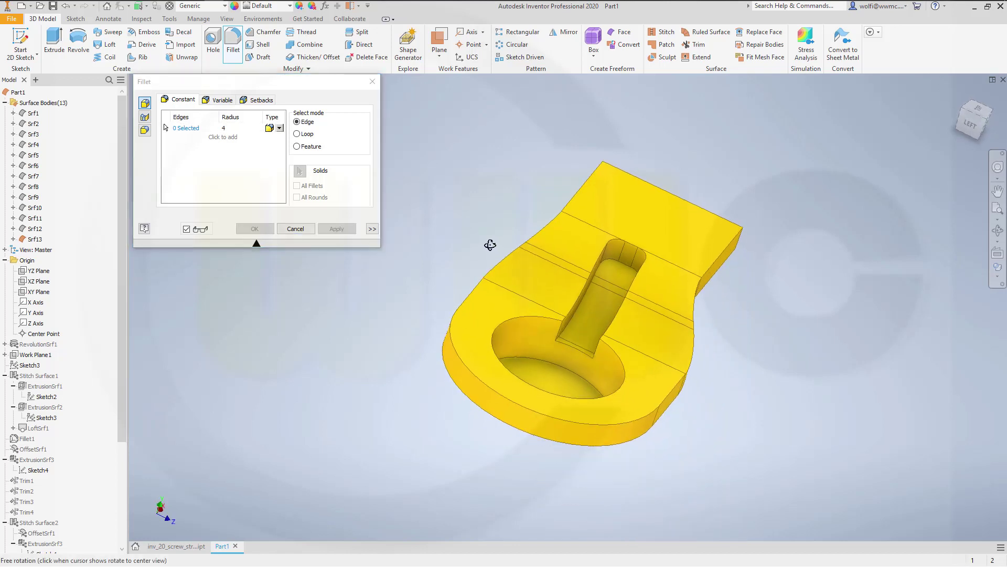
pyautogui.click(563, 329)
pyautogui.click(332, 228)
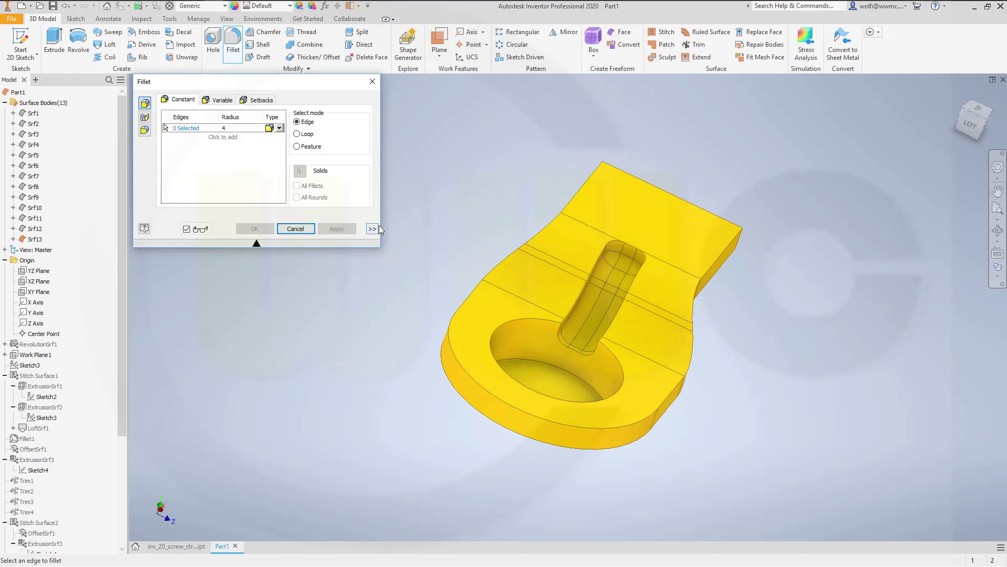
# Fillet the upper rim edge of the cup opening with a 5 mm radius
pyautogui.click(233, 128)
pyautogui.write('5')
pyautogui.click(531, 321)
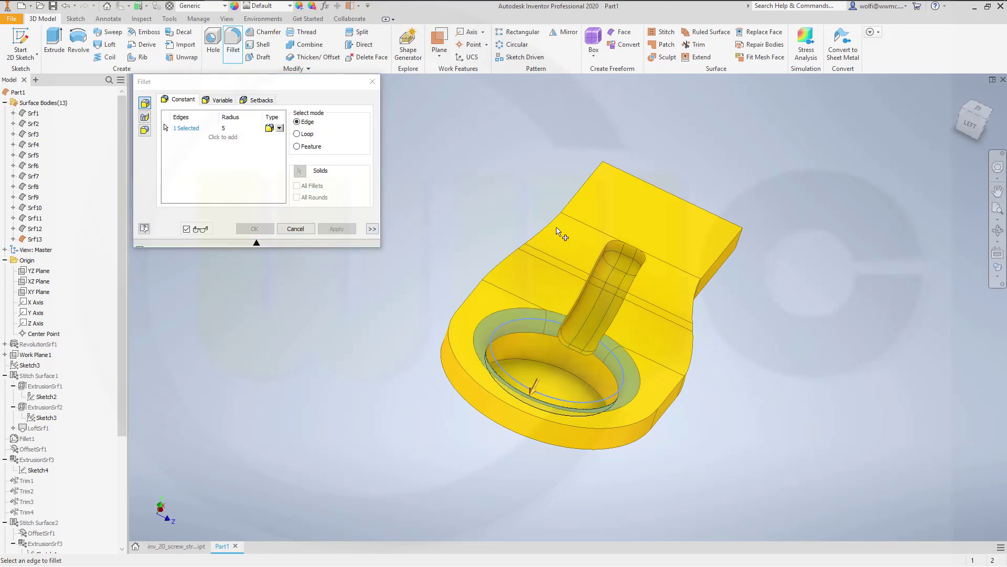
pyautogui.click(336, 229)
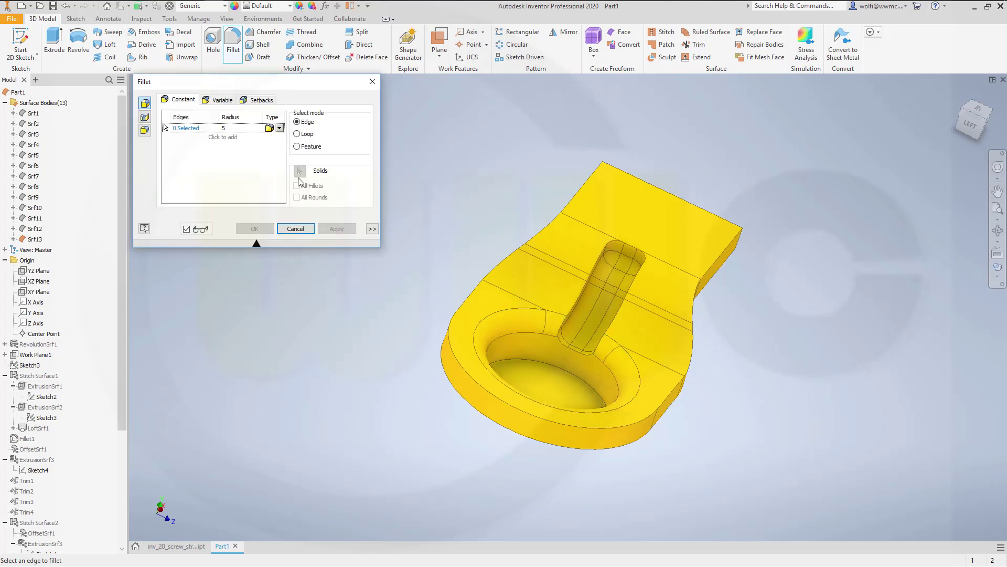
# Fillet the slot's upper edge chain with a 4 mm radius
pyautogui.click(230, 128)
pyautogui.write('4')
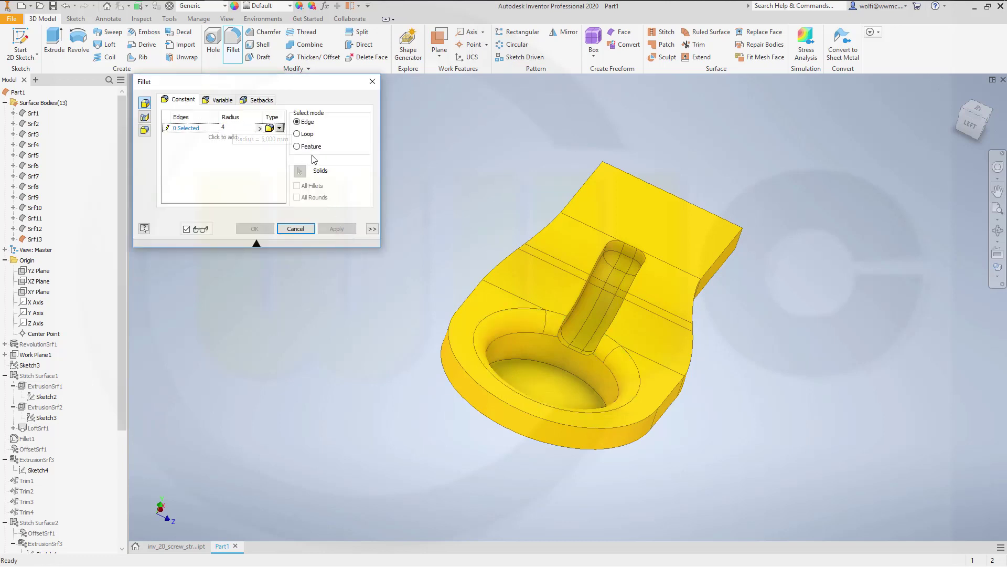
pyautogui.click(615, 244)
pyautogui.click(336, 229)
# Fillet the strap's upper outer edge chain and the inner edge around the cup's domed floor with a 5 mm radius
pyautogui.keyDown('shift'); pyautogui.moveTo(439, 247); pyautogui.dragTo(440, 261, button='middle'); pyautogui.keyUp('shift')
pyautogui.click(232, 131)
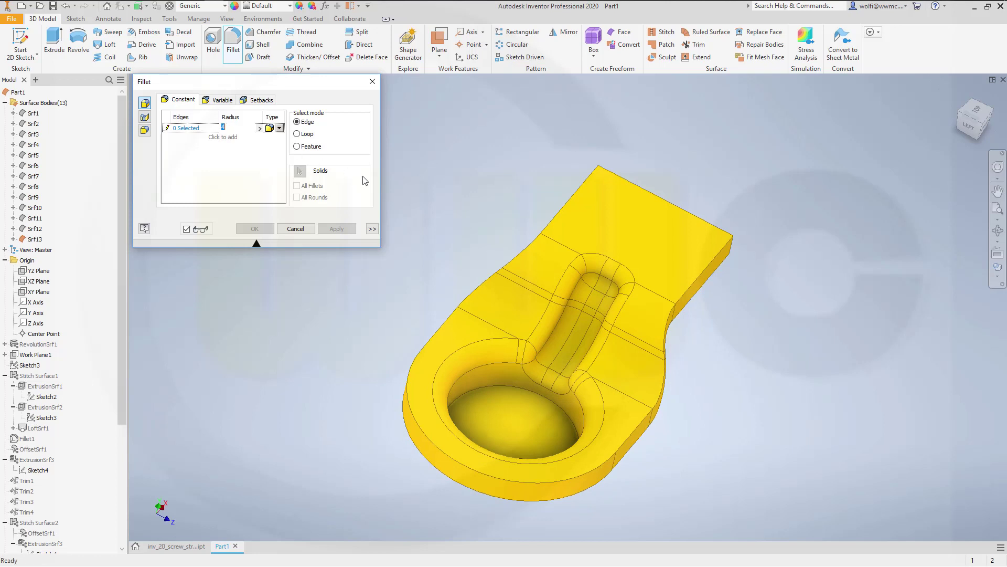
pyautogui.click(604, 467)
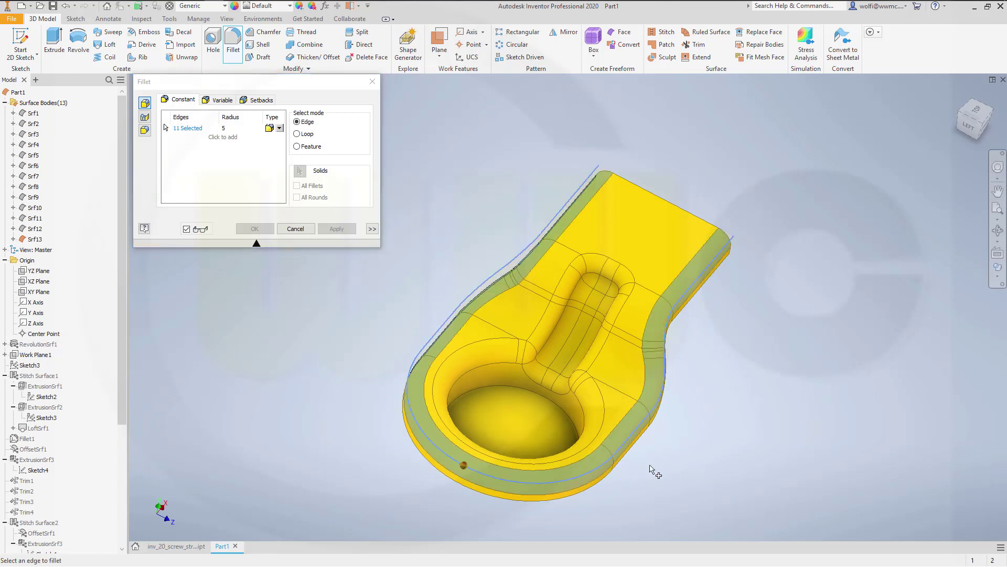
pyautogui.click(492, 385)
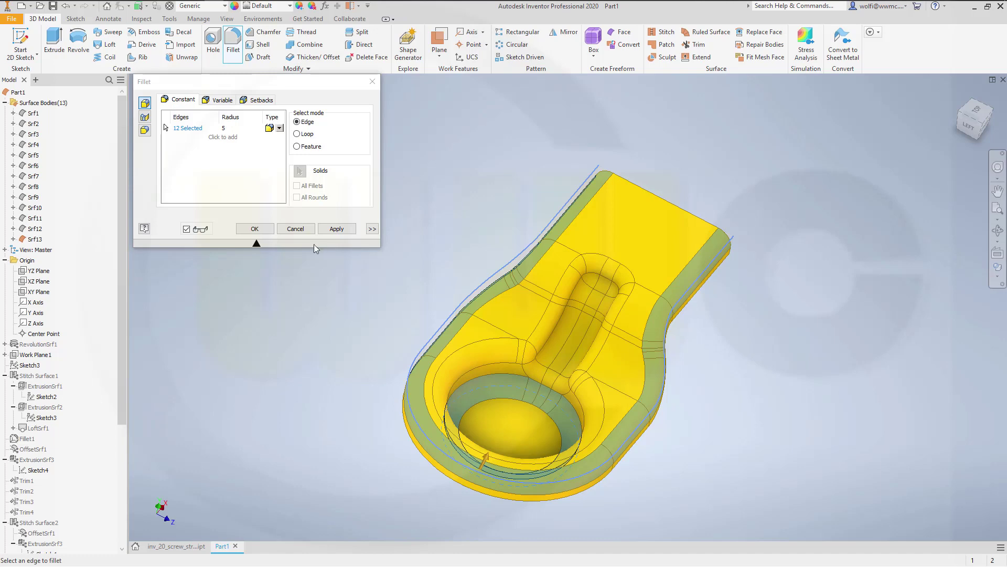
pyautogui.click(257, 227)
pyautogui.moveTo(721, 408)
pyautogui.keyDown('shift'); pyautogui.mouseDown(button='middle')
pyautogui.moveTo(740, 427)
pyautogui.moveTo(745, 384)
pyautogui.moveTo(749, 432)
pyautogui.moveTo(703, 422)
pyautogui.moveTo(741, 401)
pyautogui.moveTo(715, 395)
pyautogui.moveTo(735, 402)
pyautogui.mouseUp(button='middle'); pyautogui.keyUp('shift')
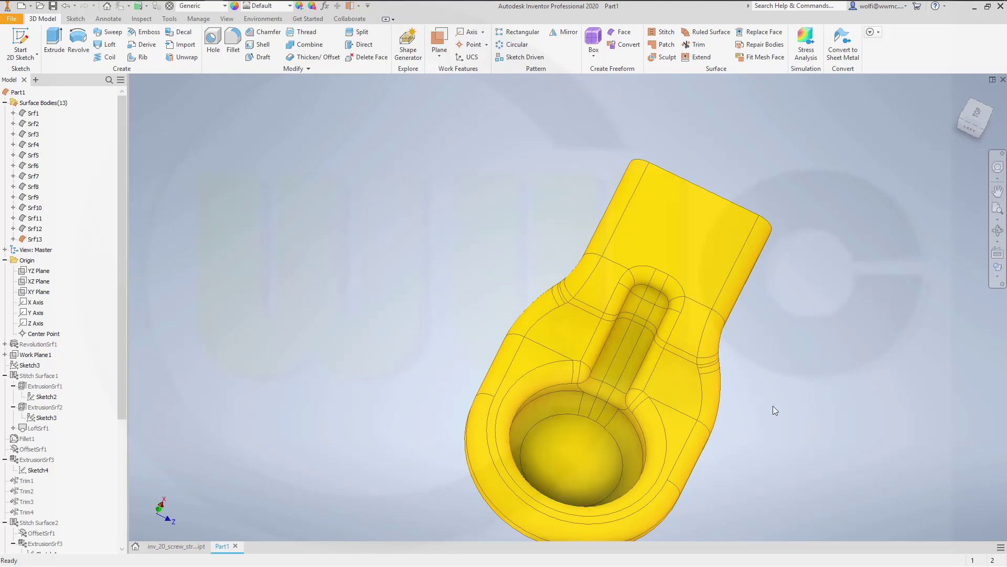
pyautogui.keyDown('shift'); pyautogui.moveTo(796, 390); pyautogui.dragTo(769, 379, button='middle'); pyautogui.keyUp('shift')
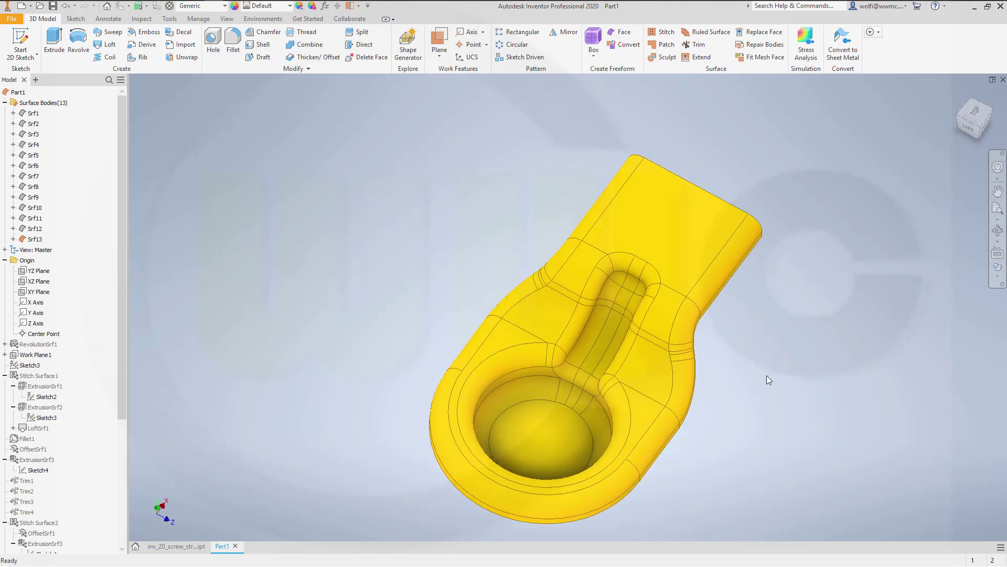